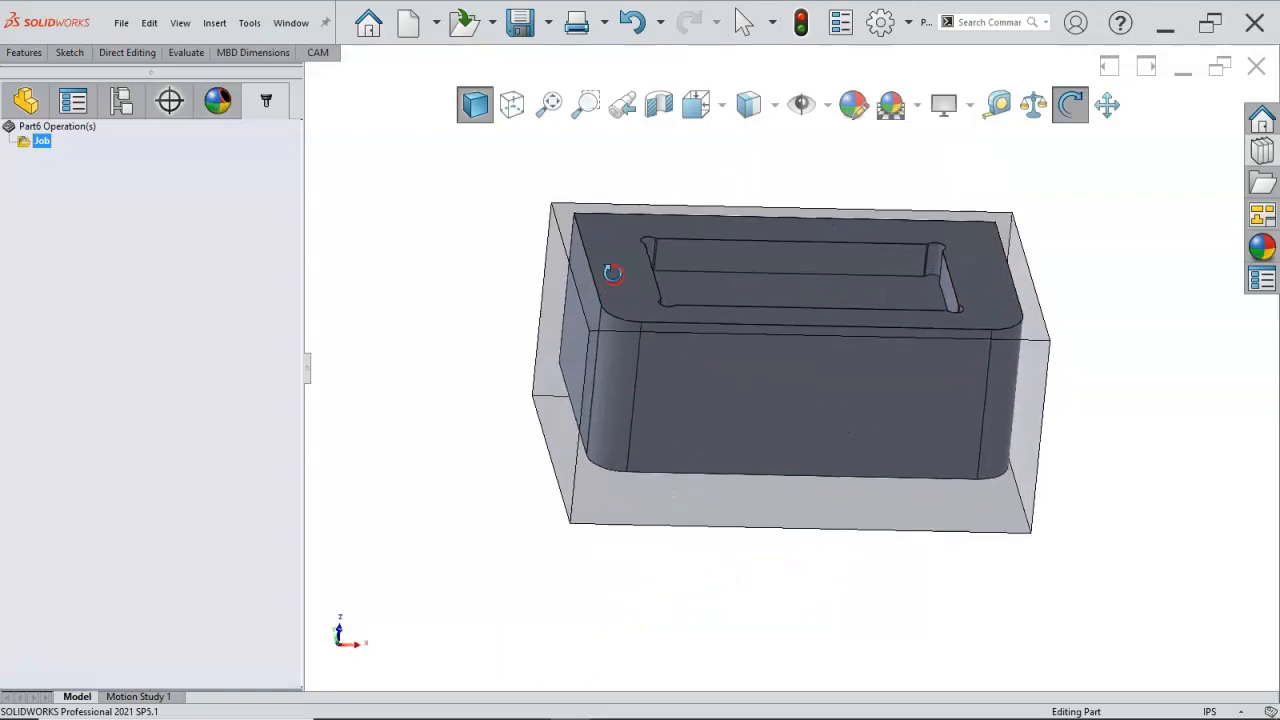
Step: Rename the job in the operations tree as JobS1
{"action": "middle_click_drag", "start_coordinate": [729, 394], "coordinate": [810, 459]}
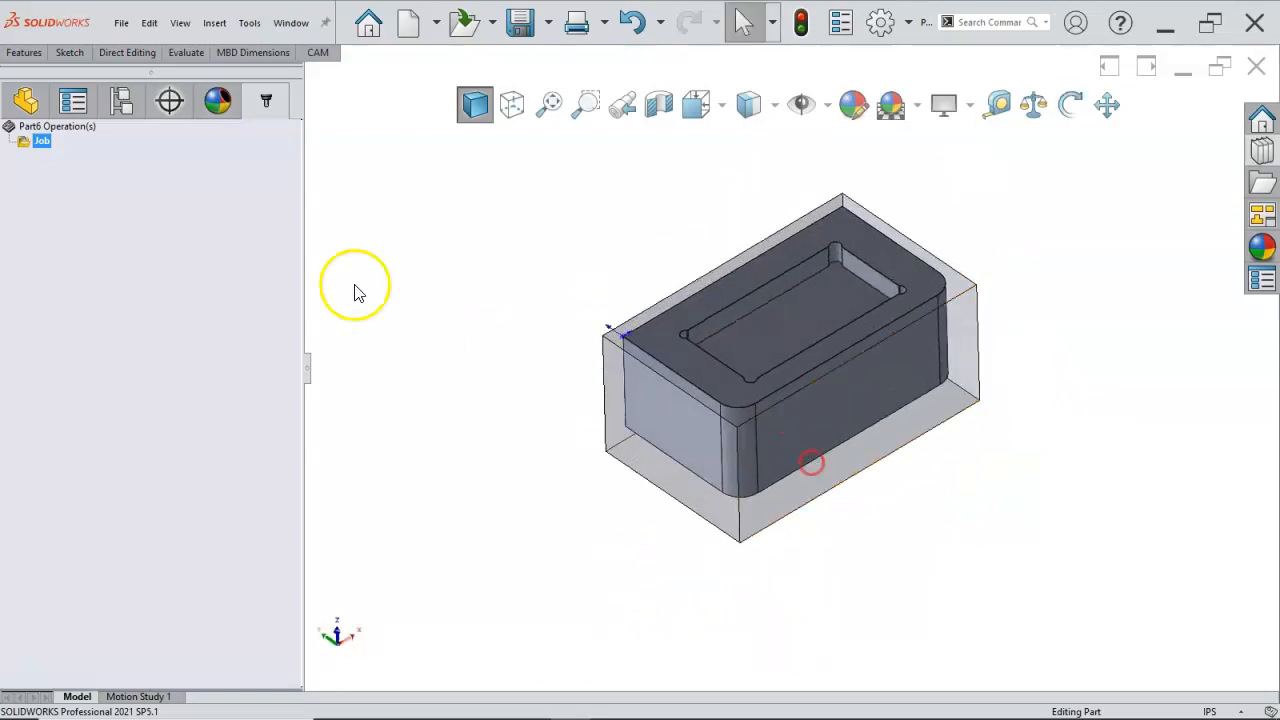
{"action": "left_click", "coordinate": [47, 146]}
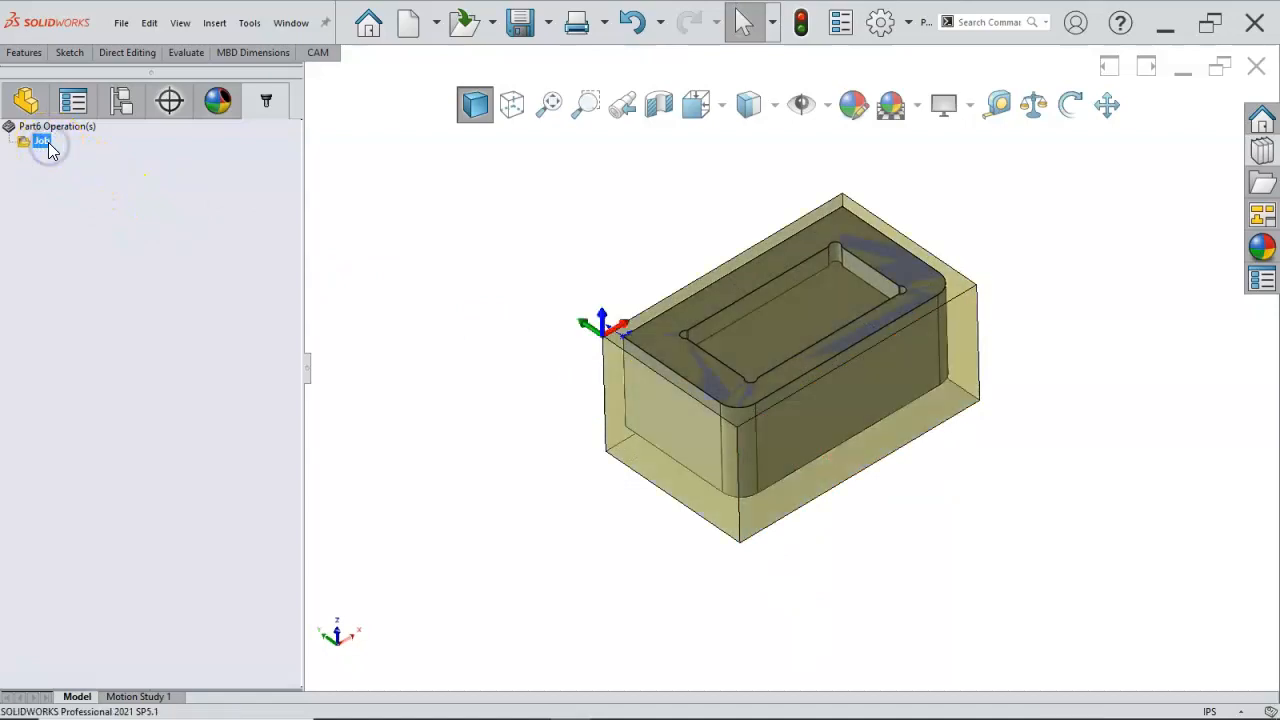
{"action": "left_click", "coordinate": [48, 145]}
{"action": "left_click", "coordinate": [50, 144]}
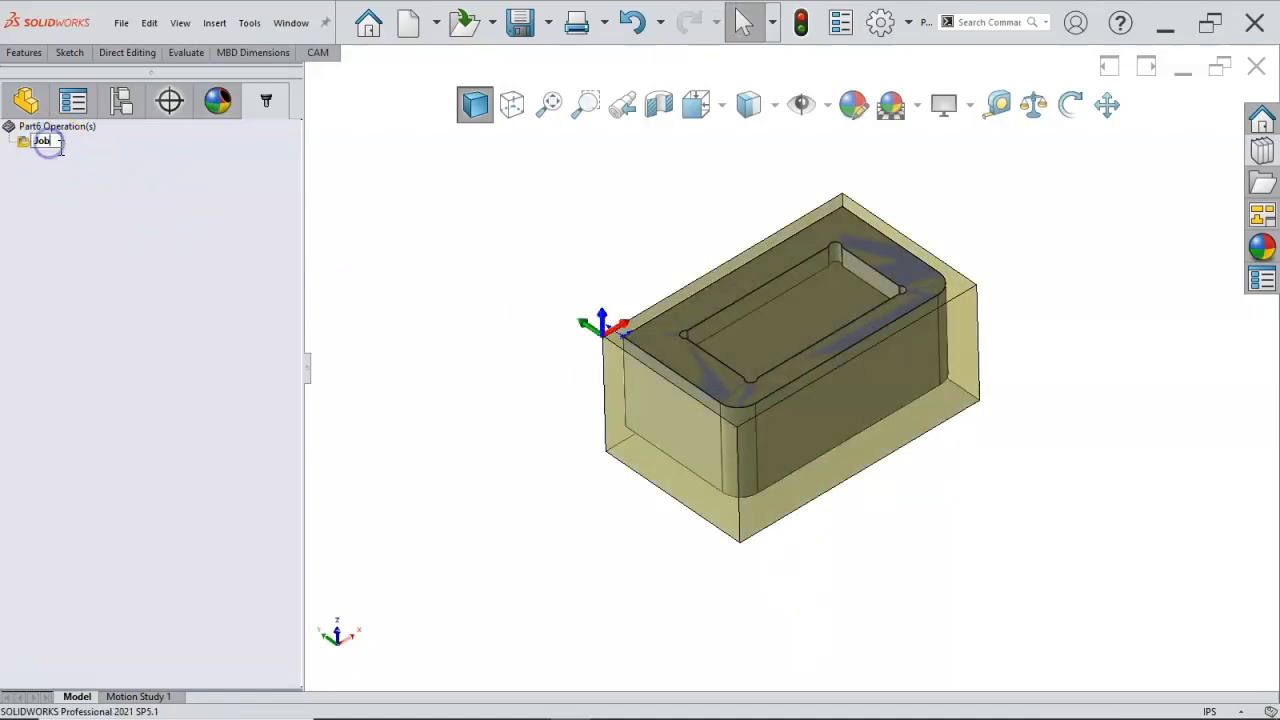
{"action": "type", "text": "51"}
{"action": "left_click", "coordinate": [63, 166]}
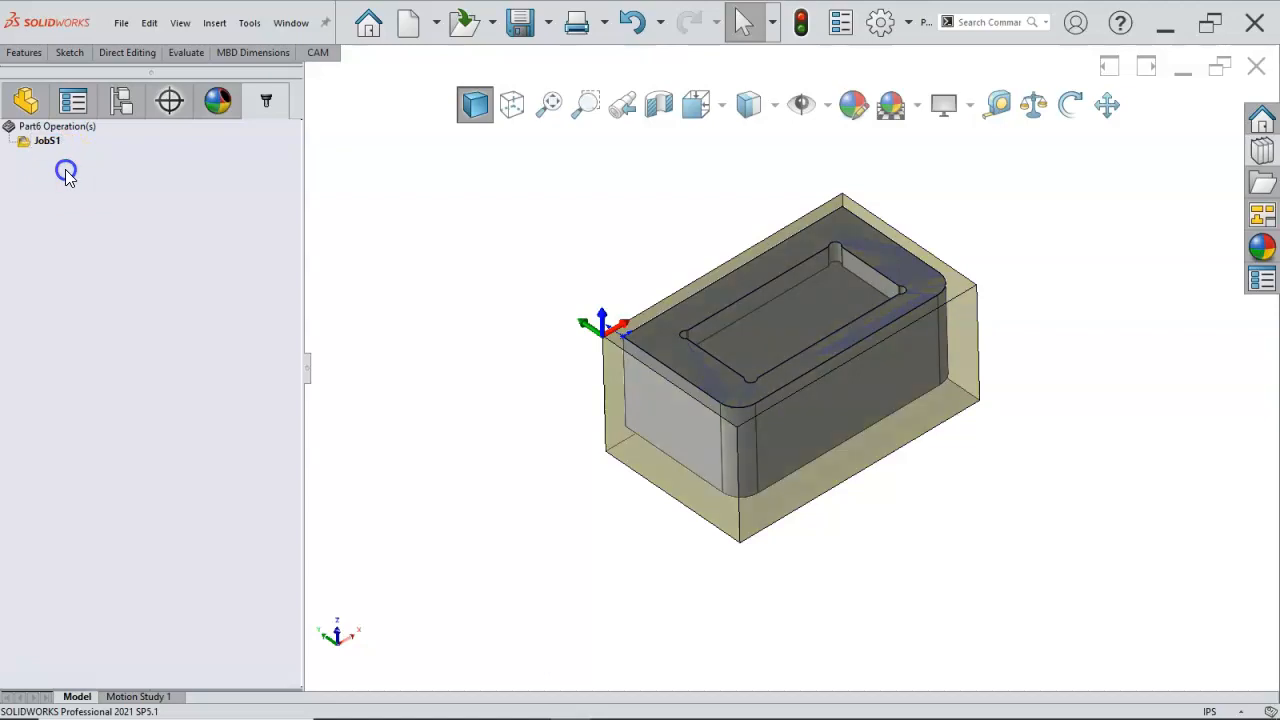
Step: Examine the part inside its stock block, including the corner around the work origin
{"action": "mouse_move", "coordinate": [530, 287]}
{"action": "middle_mouse_down"}
{"action": "mouse_move", "coordinate": [586, 257]}
{"action": "mouse_move", "coordinate": [514, 257]}
{"action": "mouse_move", "coordinate": [509, 277]}
{"action": "middle_mouse_up"}
{"action": "scroll", "coordinate": [834, 346], "scroll_direction": "down", "scroll_amount": 4}
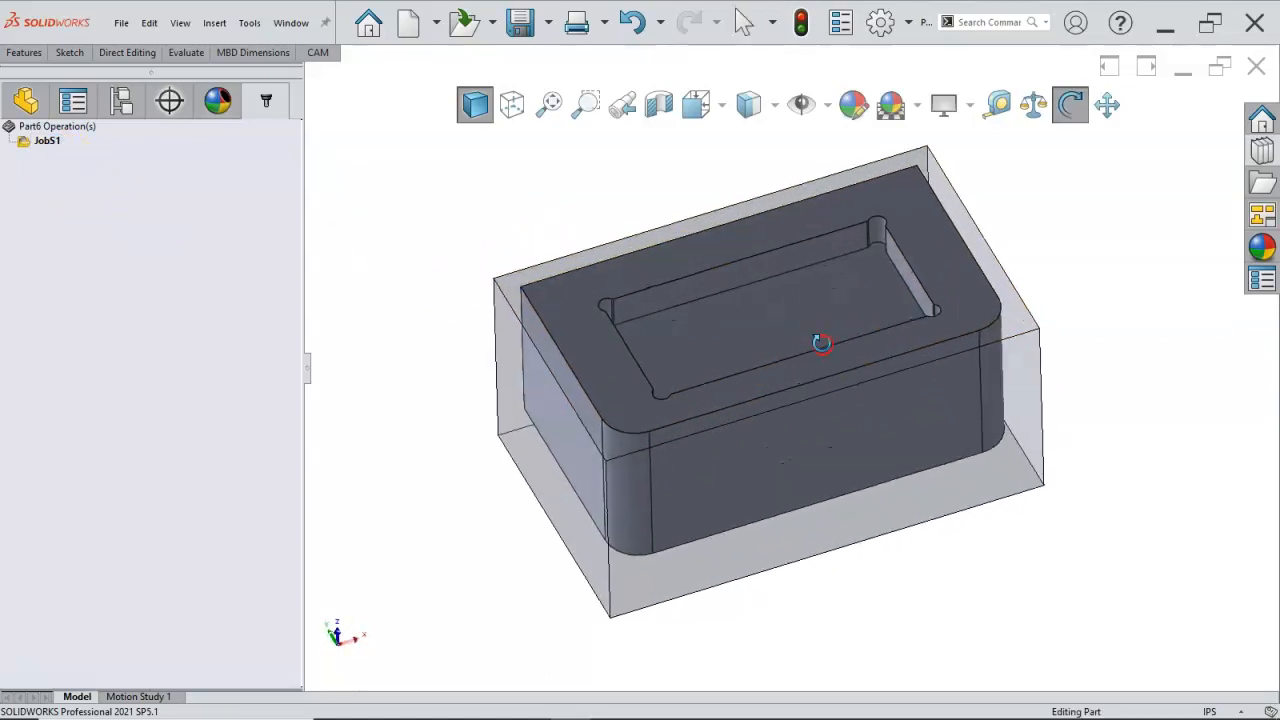
{"action": "left_click", "coordinate": [755, 357]}
{"action": "left_click", "coordinate": [490, 318]}
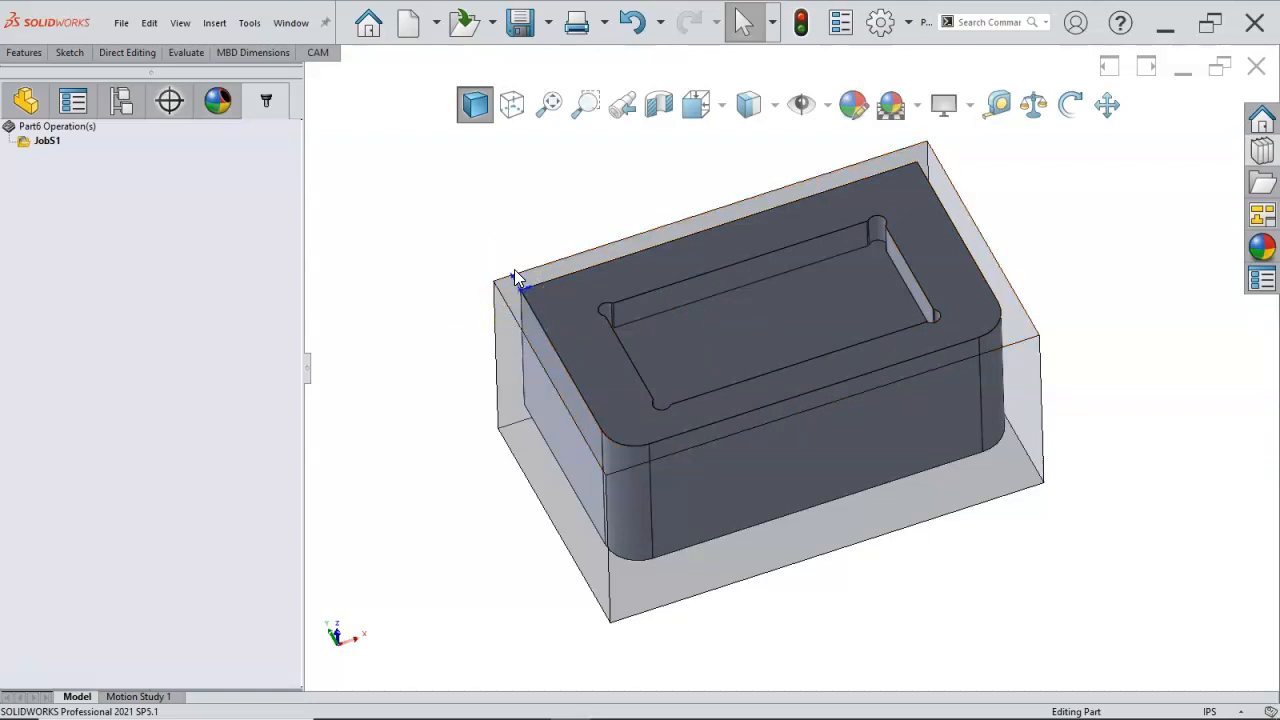
{"action": "left_click", "coordinate": [487, 301]}
{"action": "left_click", "coordinate": [225, 272]}
{"action": "middle_click_drag", "start_coordinate": [400, 242], "coordinate": [401, 209]}
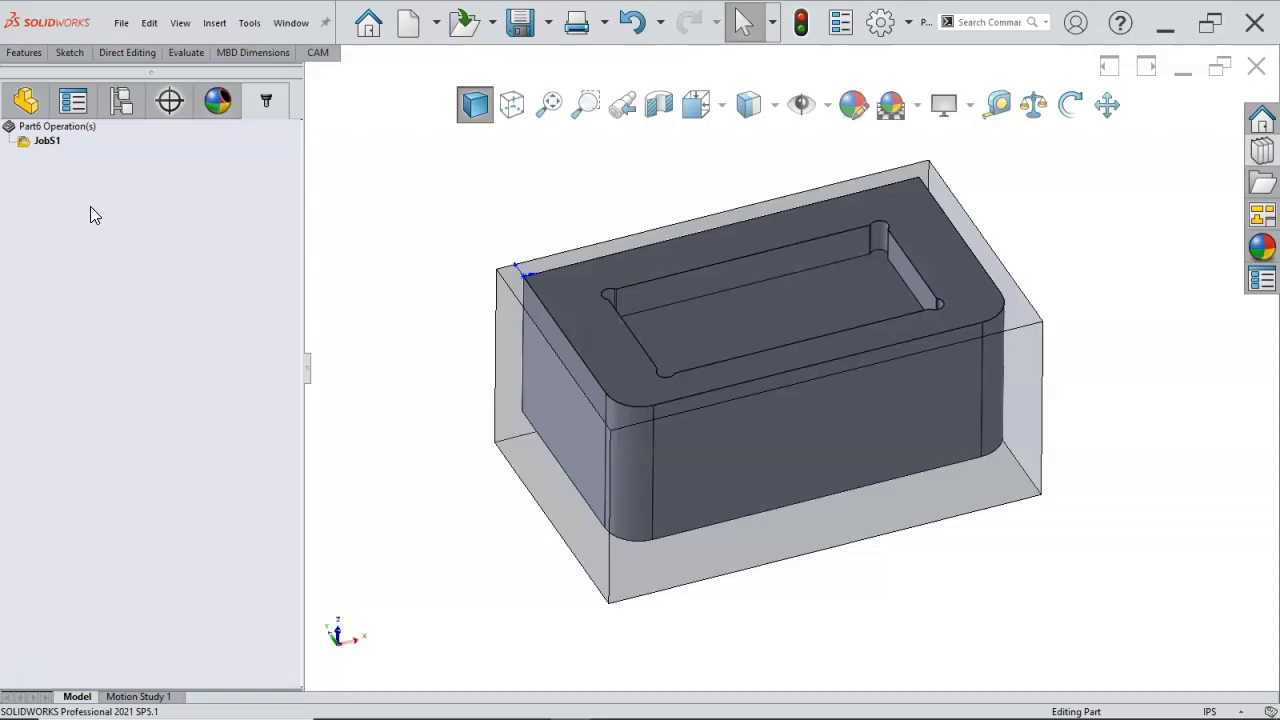
Step: Review the new-operation choices and the CAM toolbar commands, including the 2D milling strategies and orientation options
{"action": "right_click", "coordinate": [70, 178]}
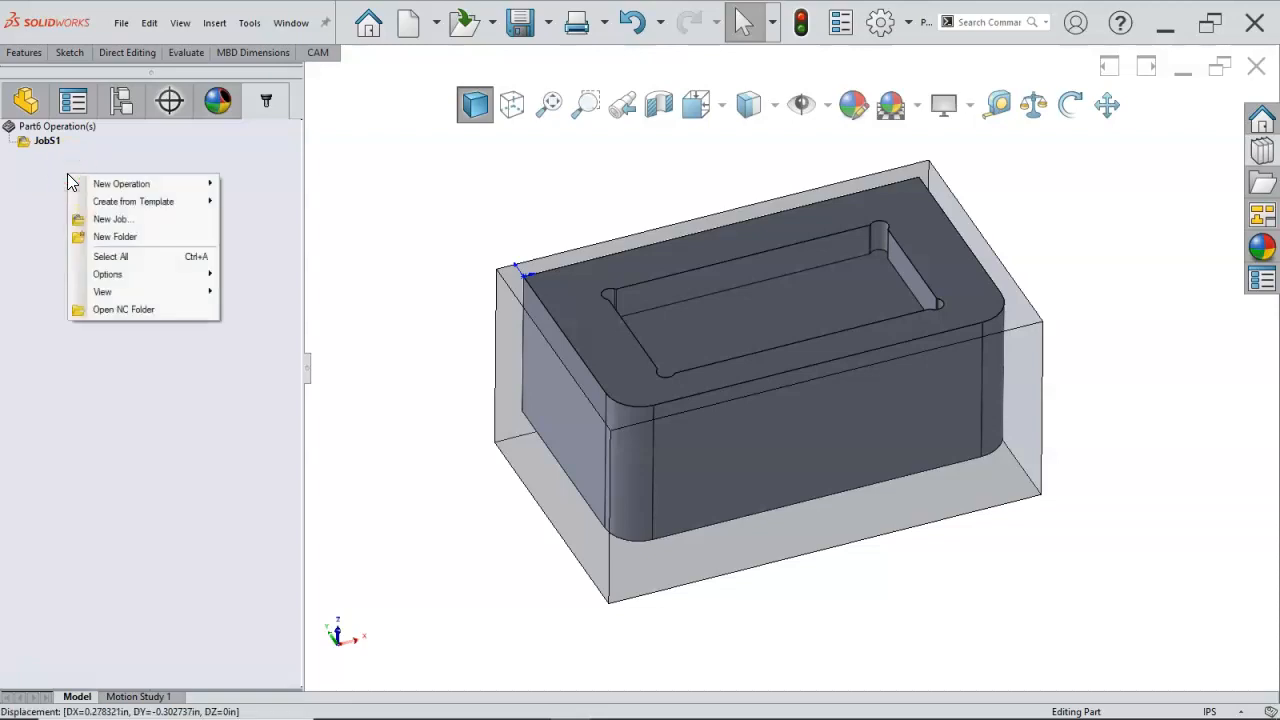
{"action": "mouse_move", "coordinate": [100, 187]}
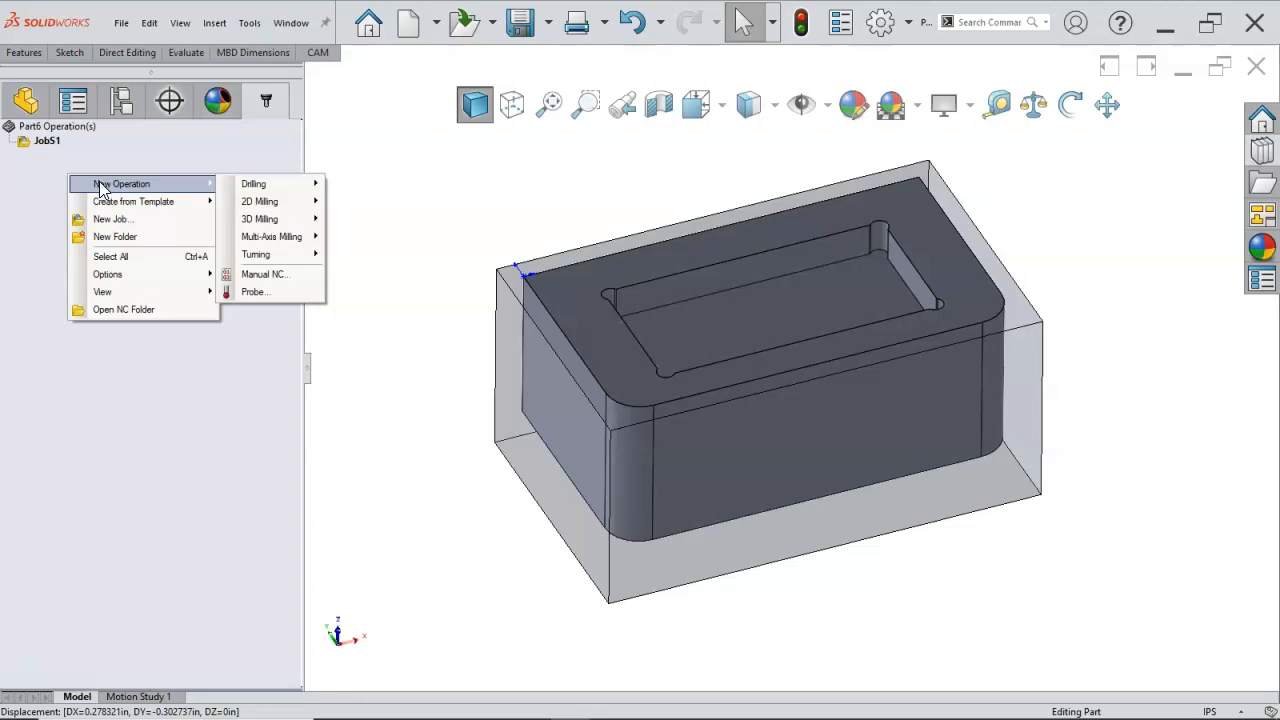
{"action": "mouse_move", "coordinate": [258, 201]}
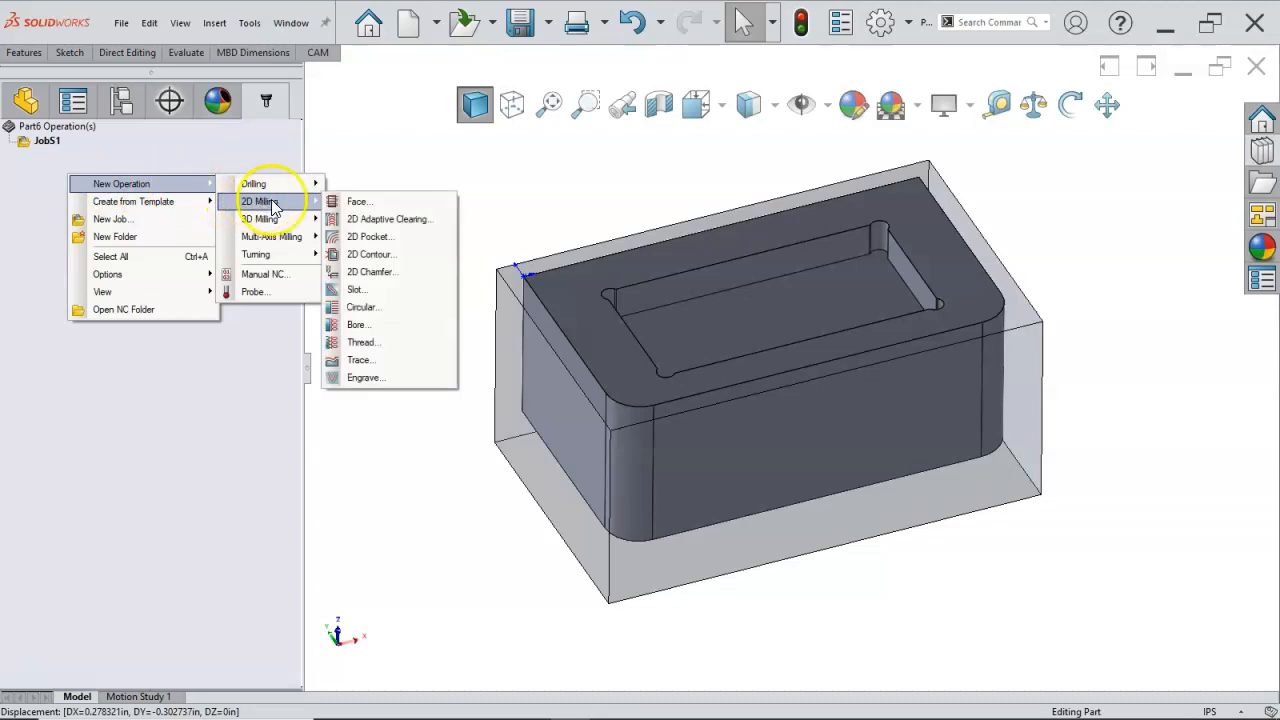
{"action": "left_click", "coordinate": [316, 53]}
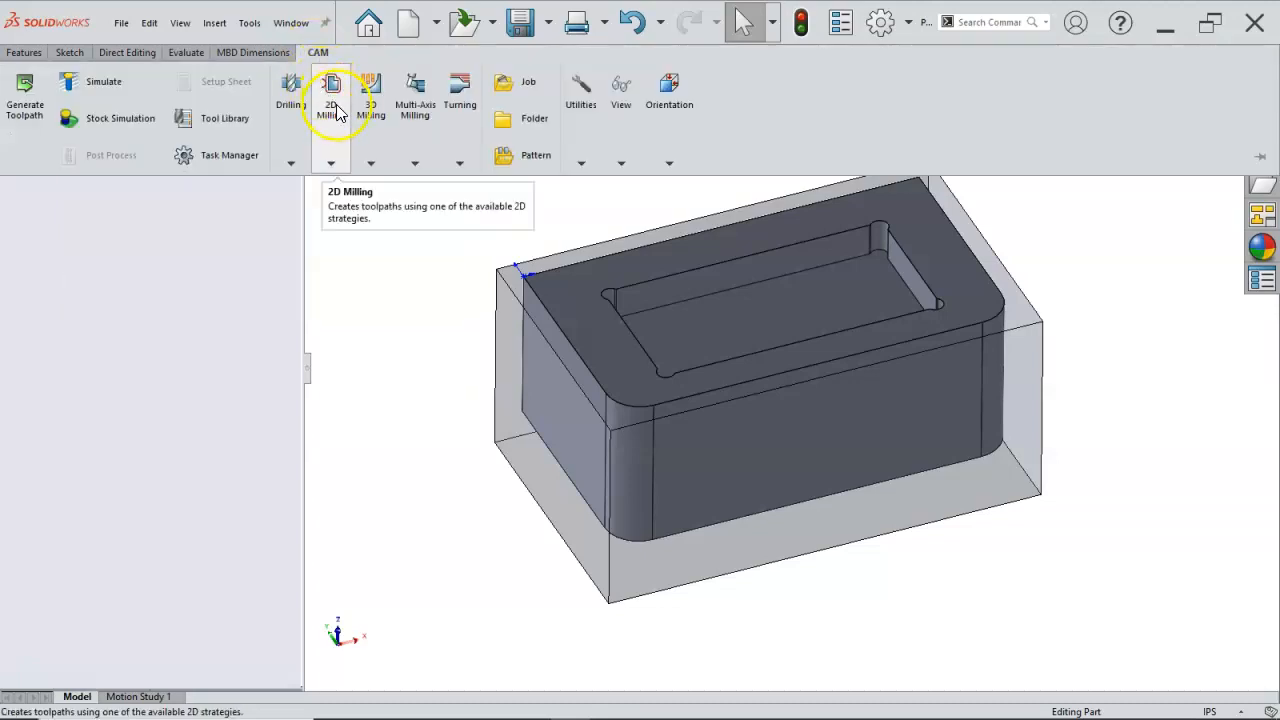
{"action": "left_click", "coordinate": [331, 165]}
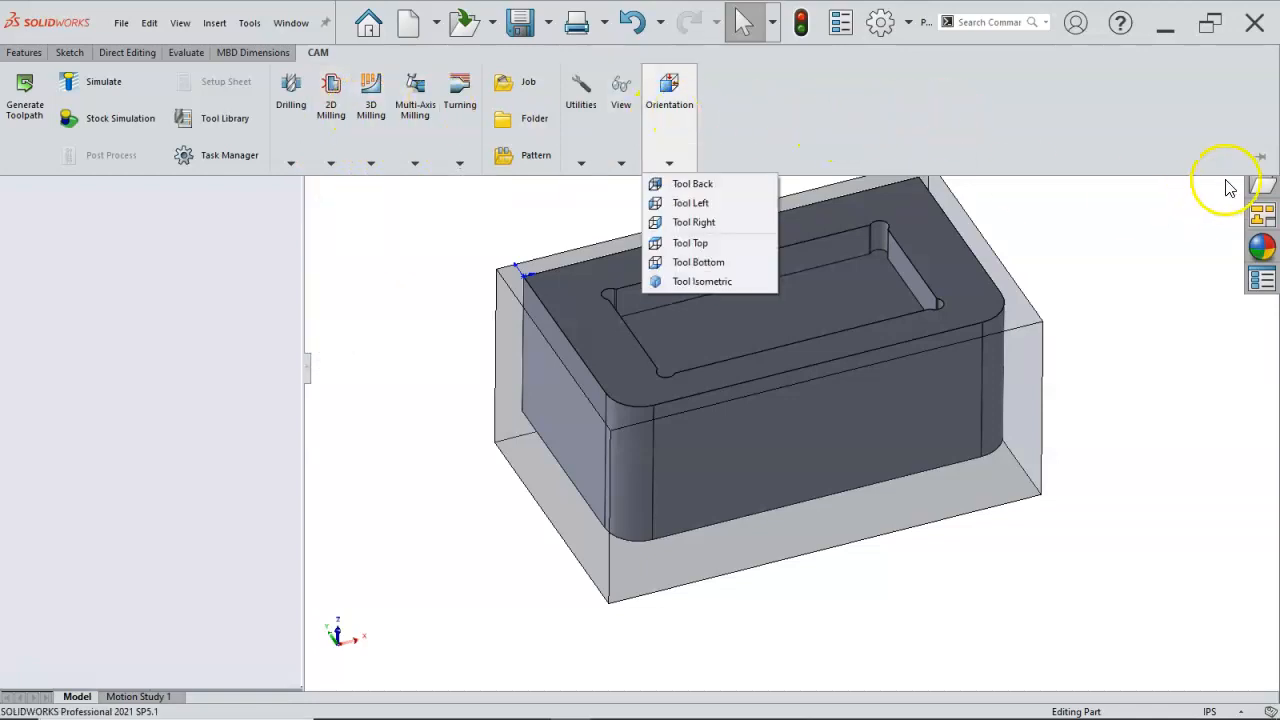
{"action": "left_click", "coordinate": [1262, 162]}
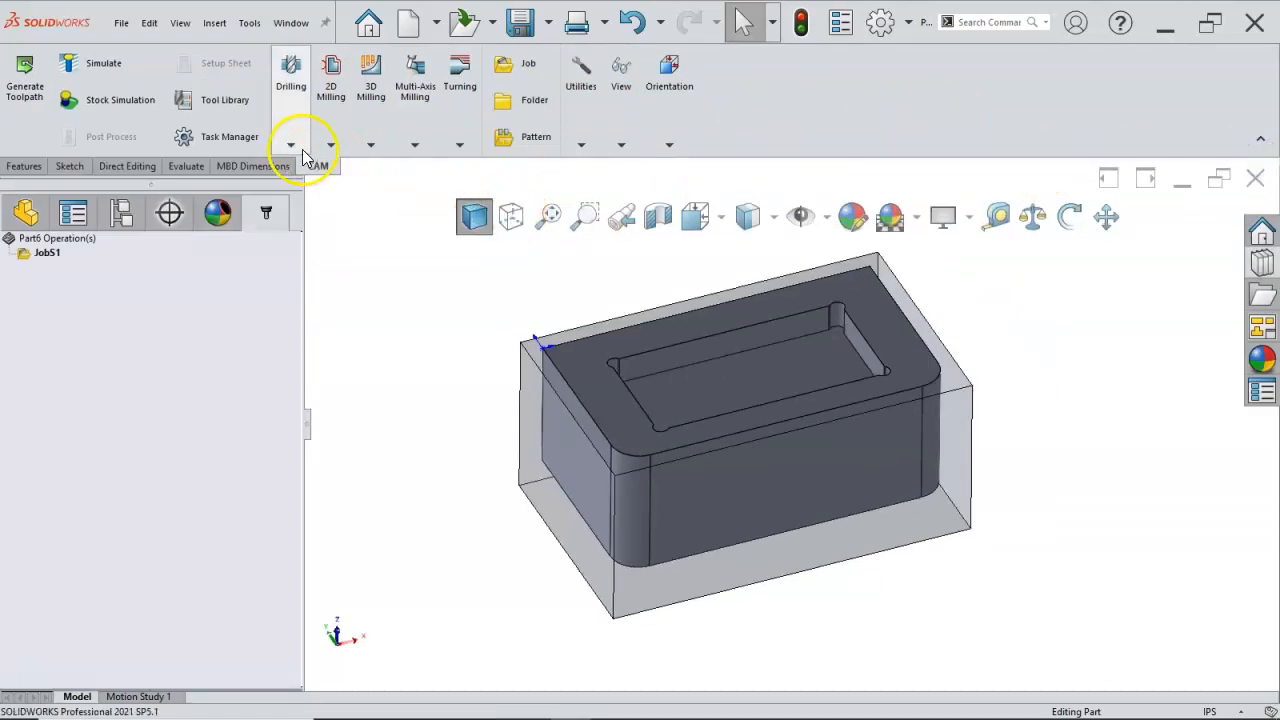
{"action": "left_click", "coordinate": [333, 146]}
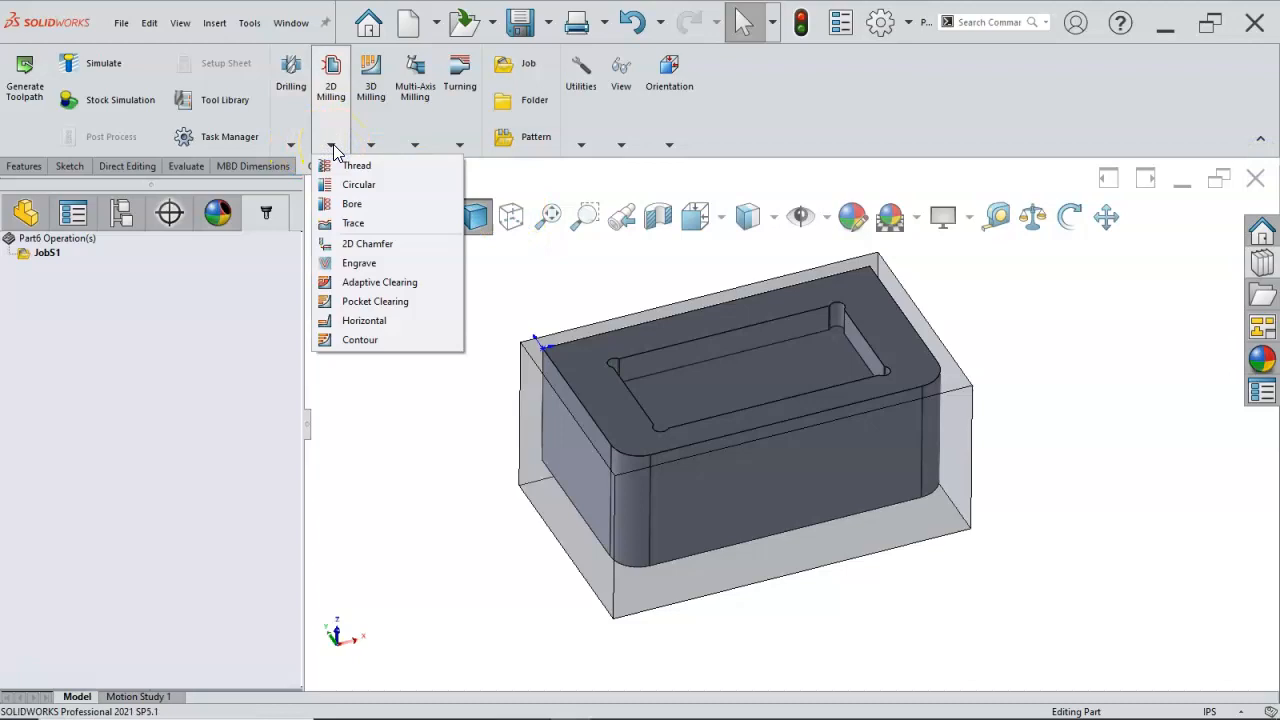
{"action": "left_click", "coordinate": [332, 146]}
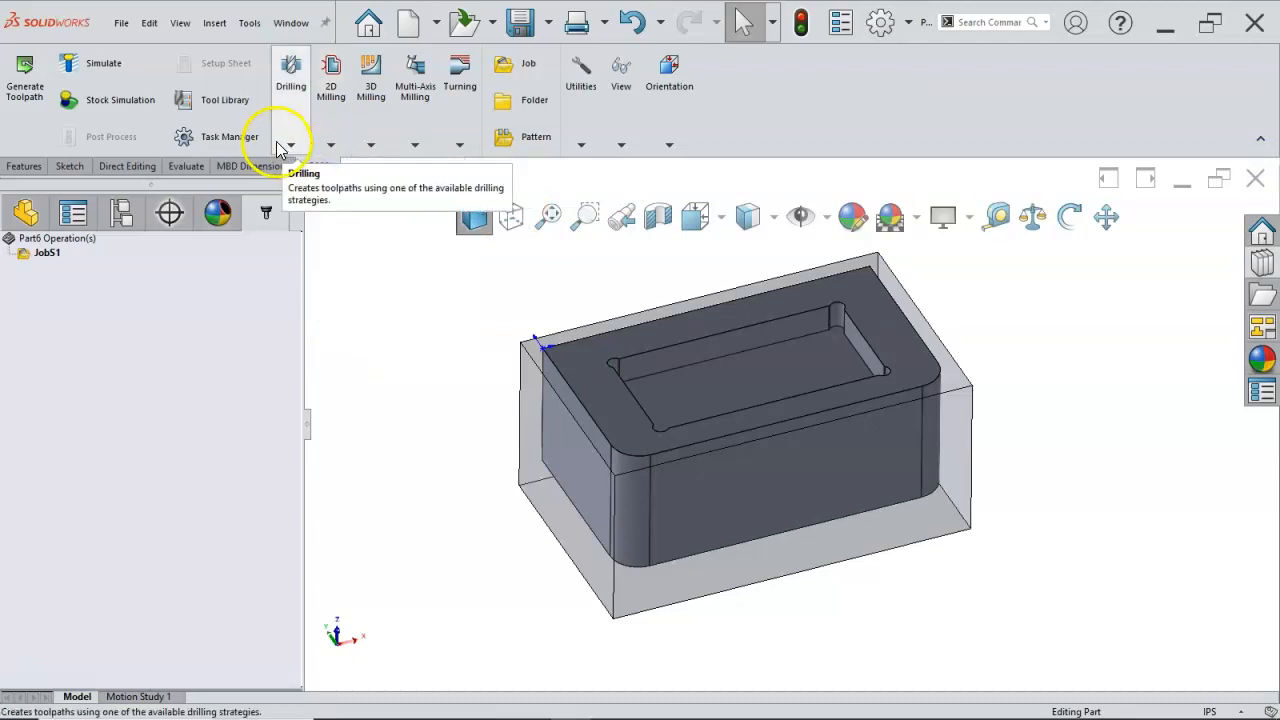
{"action": "left_click", "coordinate": [335, 92]}
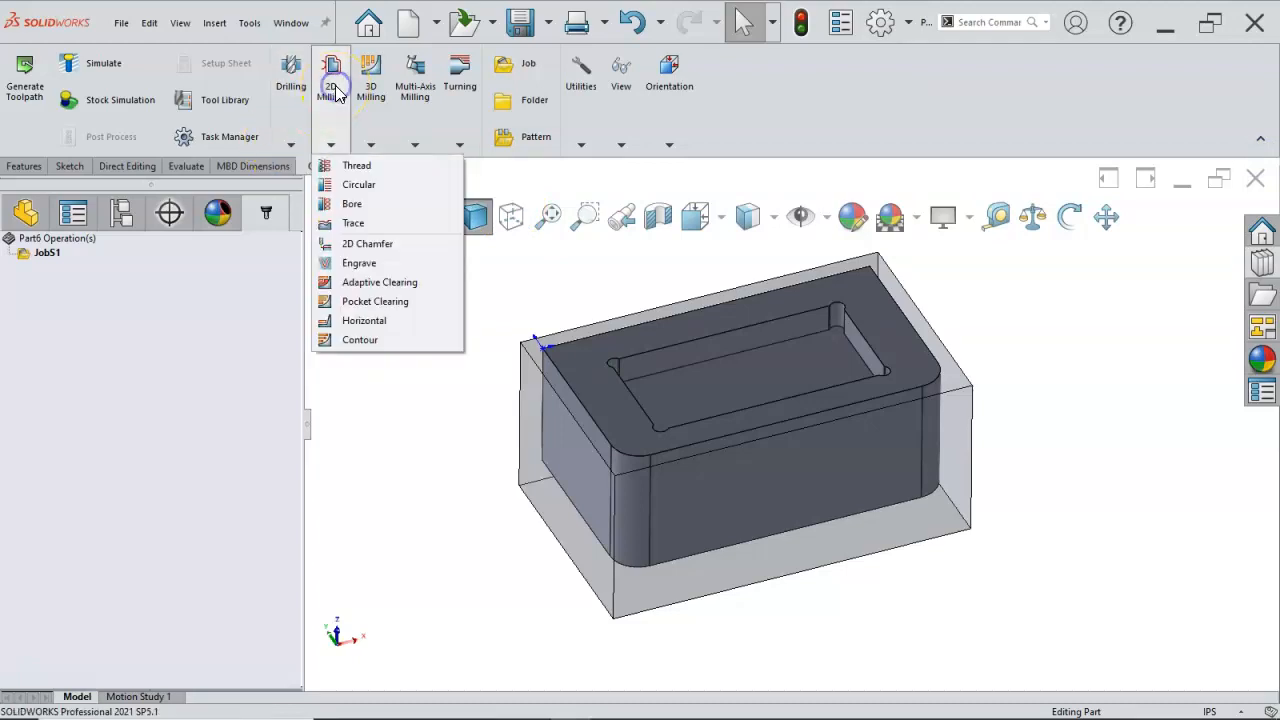
{"action": "left_click", "coordinate": [621, 145]}
{"action": "left_click", "coordinate": [933, 117]}
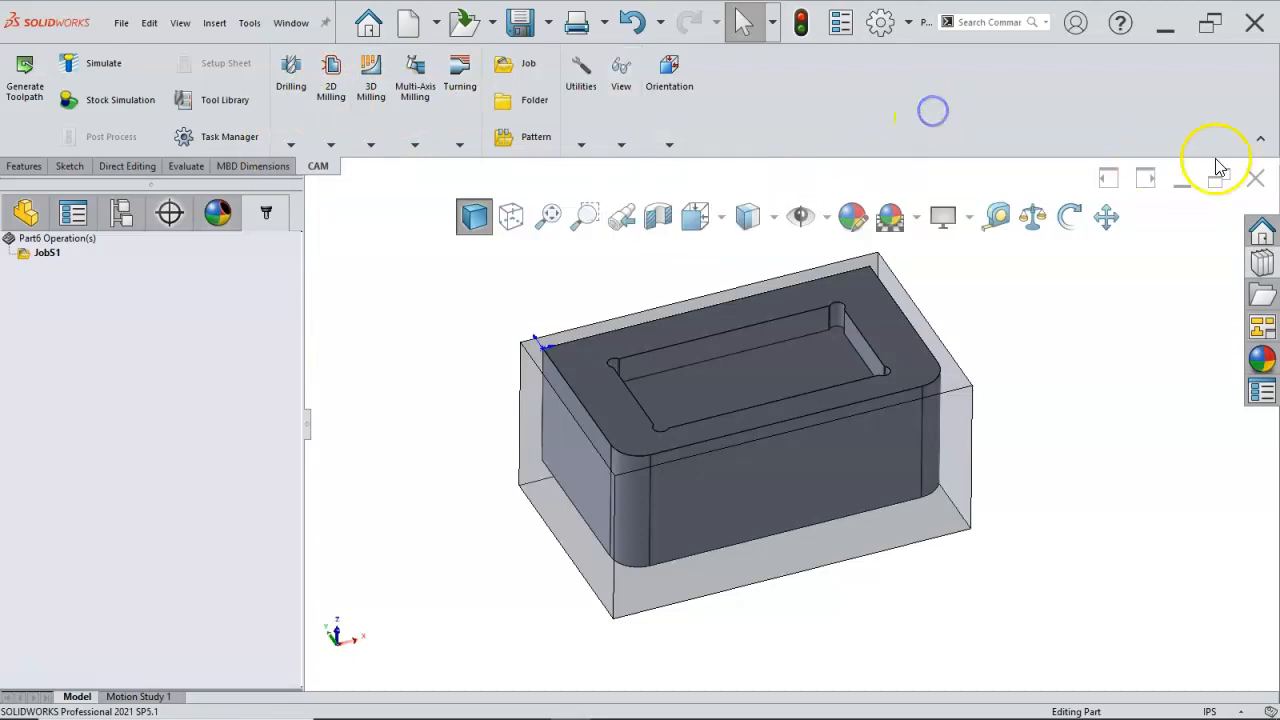
{"action": "left_click", "coordinate": [1258, 140]}
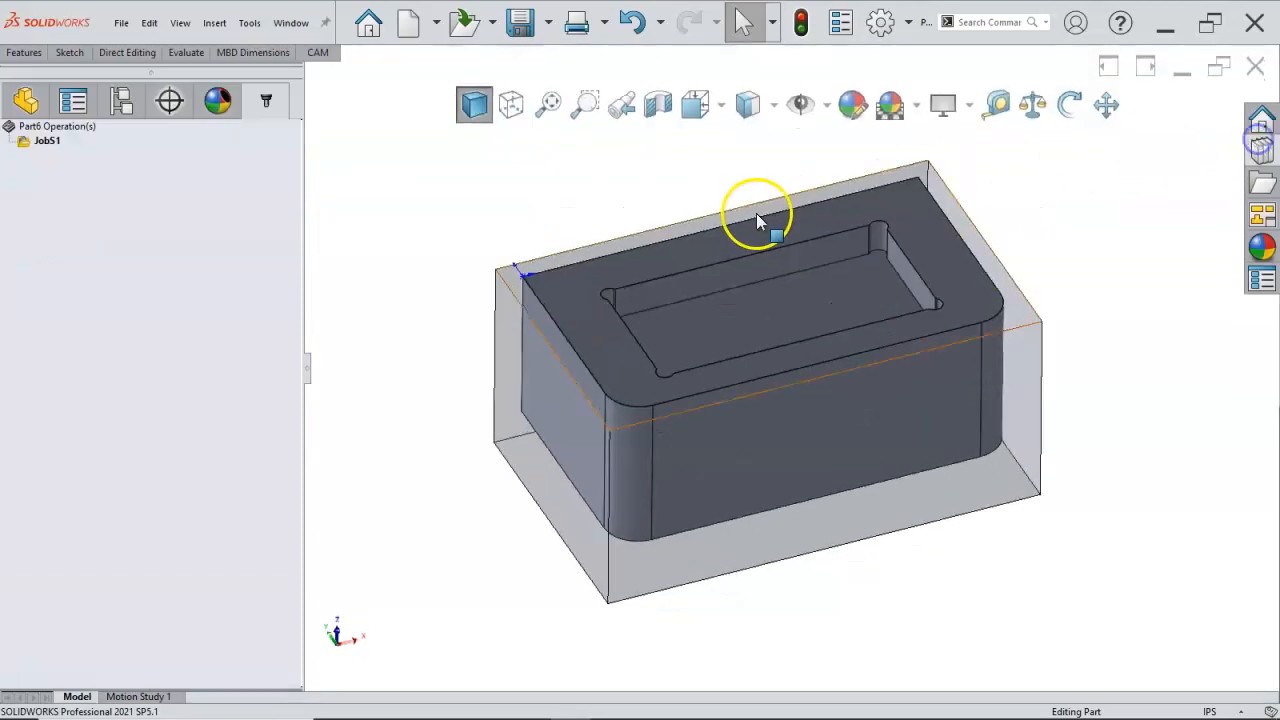
Step: Create a new 2D milling Face operation in JobS1 and open the tool library for it
{"action": "right_click", "coordinate": [87, 195]}
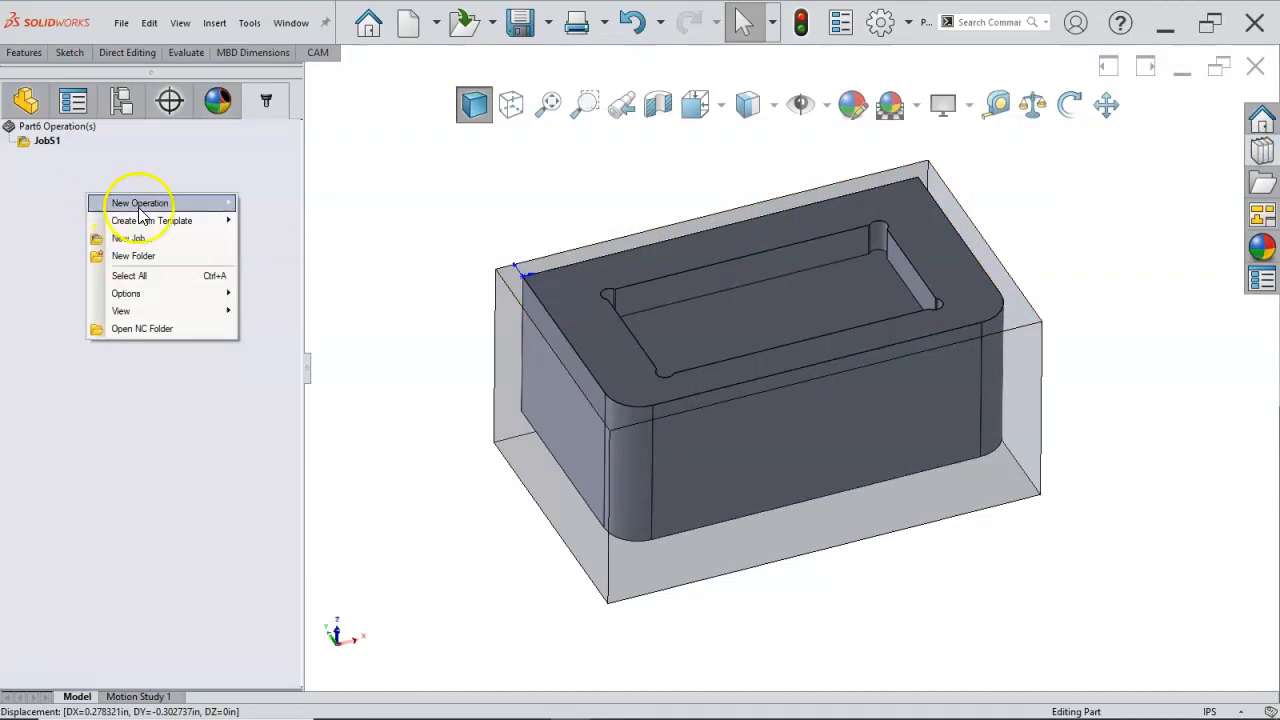
{"action": "left_click", "coordinate": [200, 203]}
{"action": "left_click", "coordinate": [288, 221]}
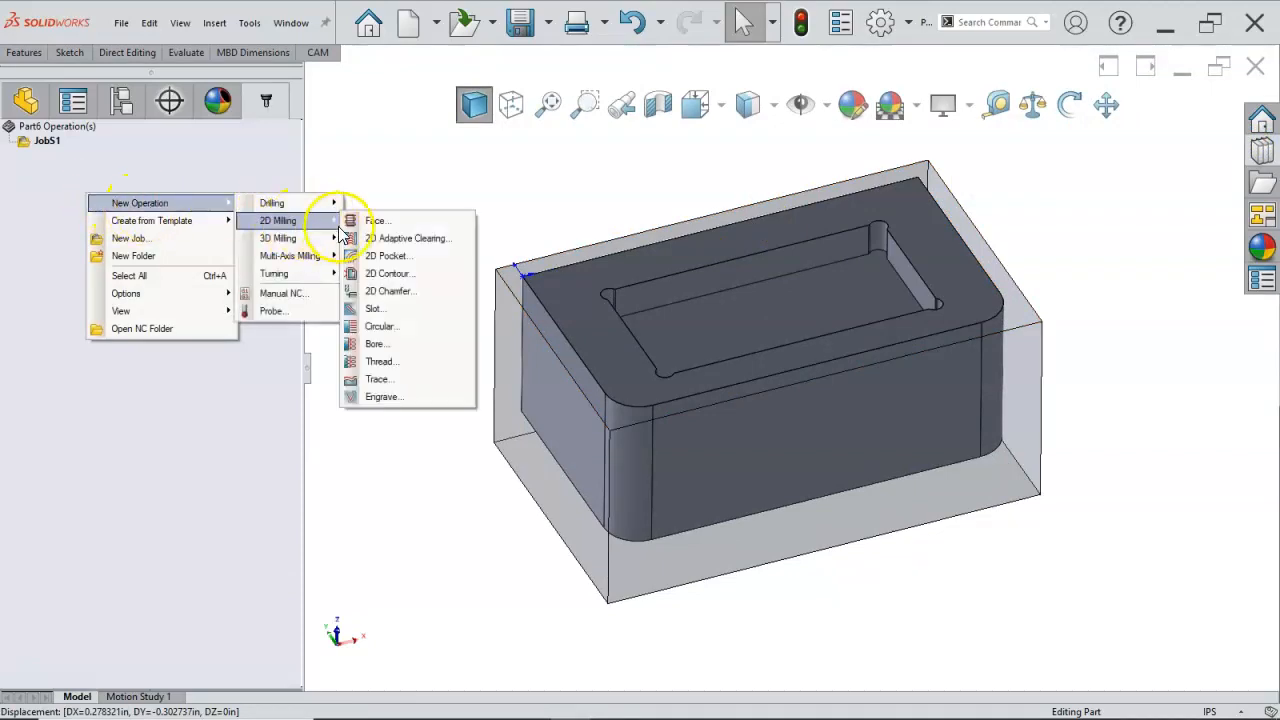
{"action": "left_click", "coordinate": [372, 224]}
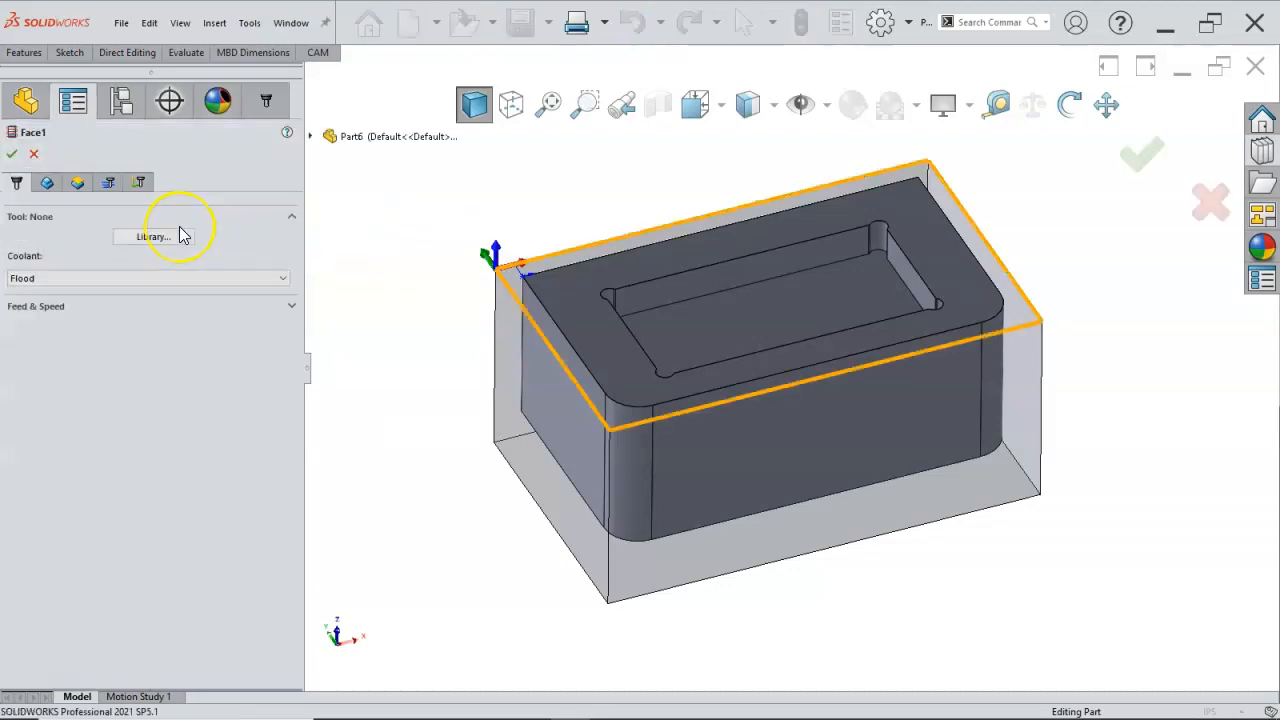
{"action": "left_click", "coordinate": [172, 243]}
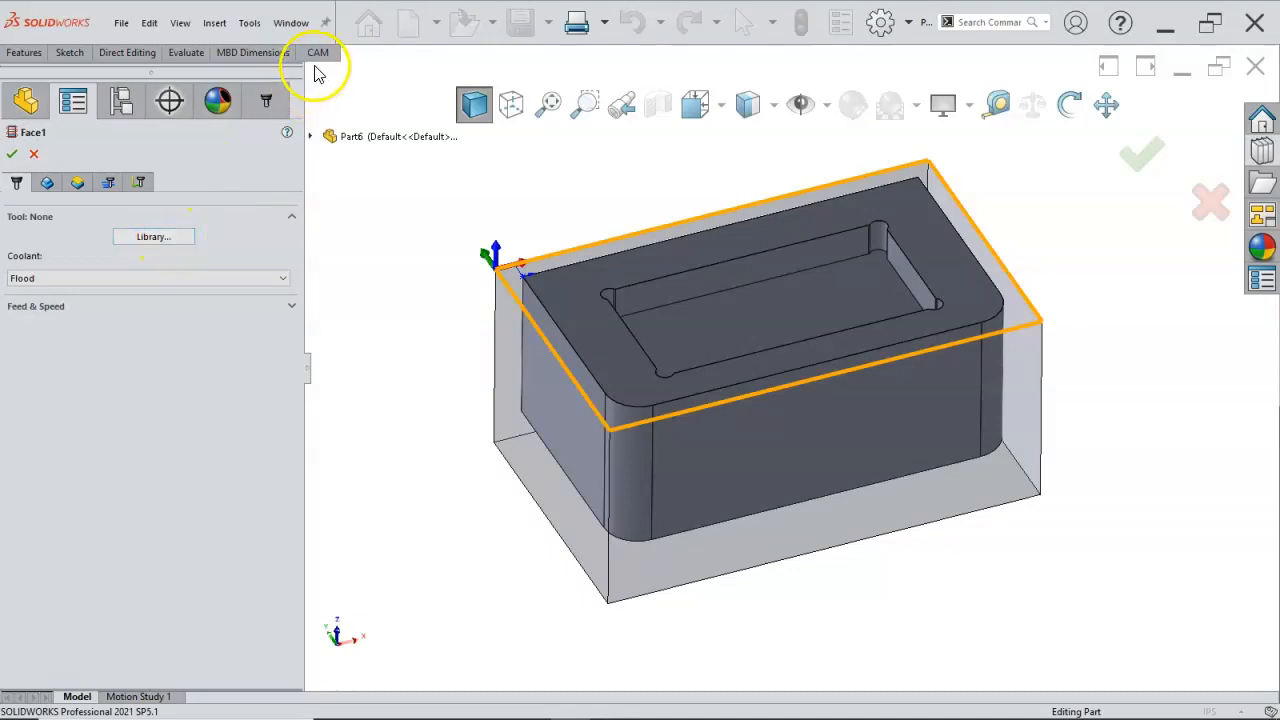
{"action": "left_click", "coordinate": [160, 240]}
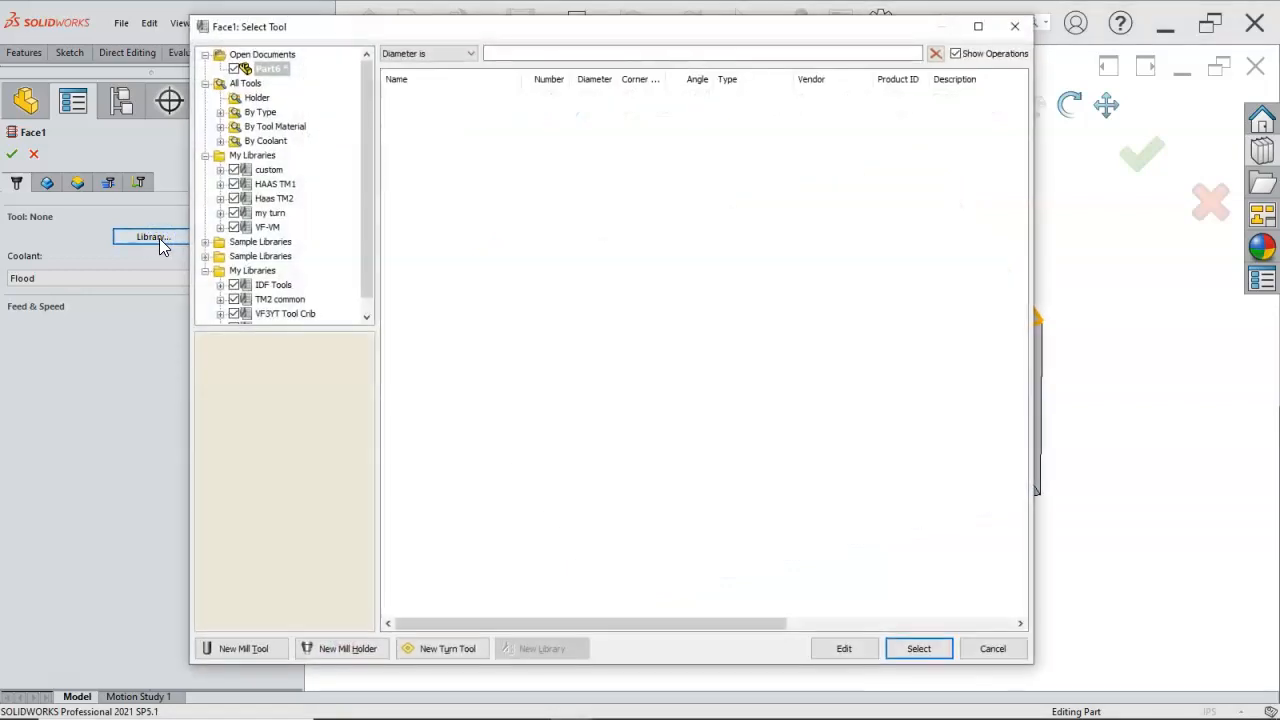
Step: View the tools stored in the VM6 Tool Crib library
{"action": "left_click_drag", "start_coordinate": [366, 223], "coordinate": [366, 291]}
{"action": "left_click", "coordinate": [280, 314]}
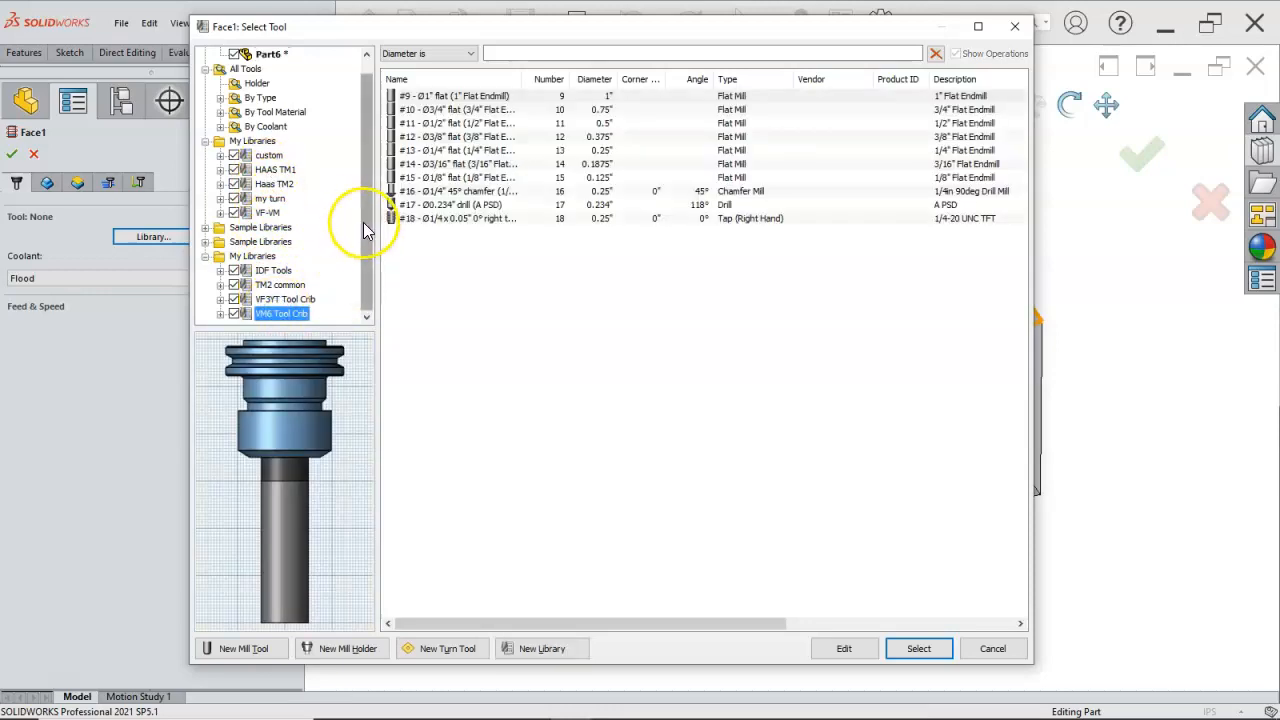
{"action": "left_click_drag", "start_coordinate": [364, 220], "coordinate": [366, 163]}
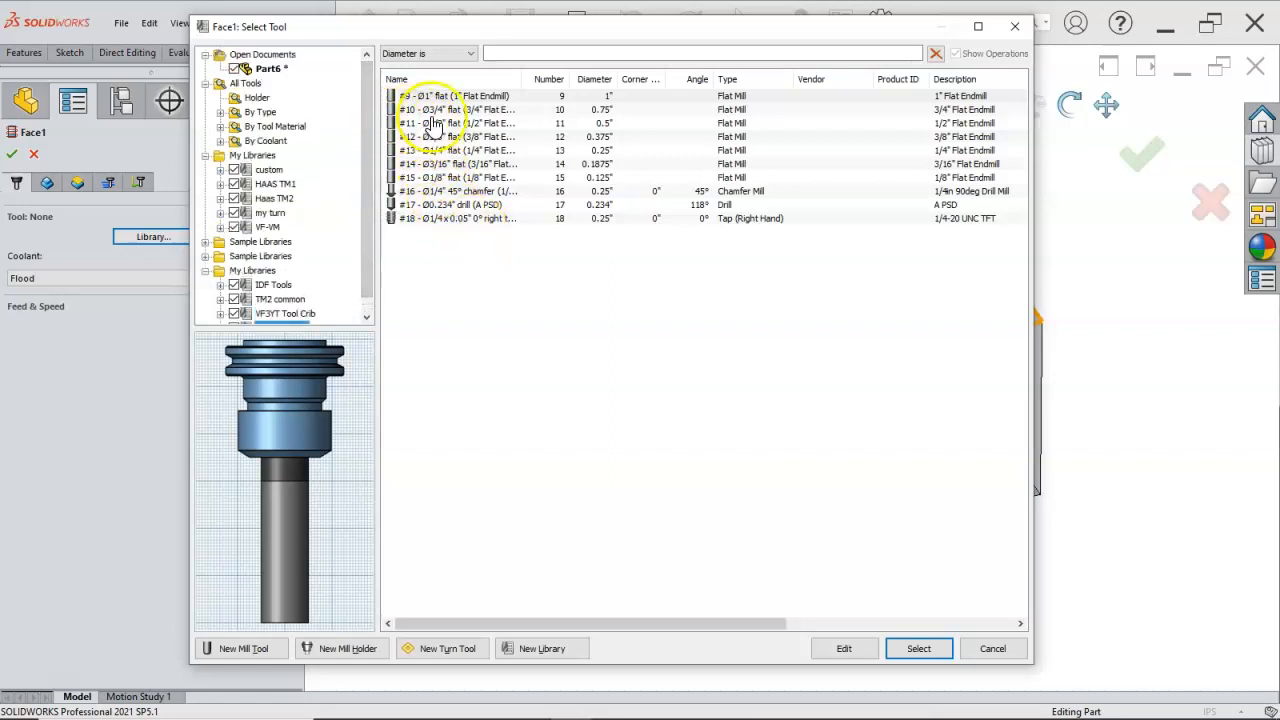
Step: Check the tools of the open document Part6 and list all flat mills by type
{"action": "left_click", "coordinate": [268, 68]}
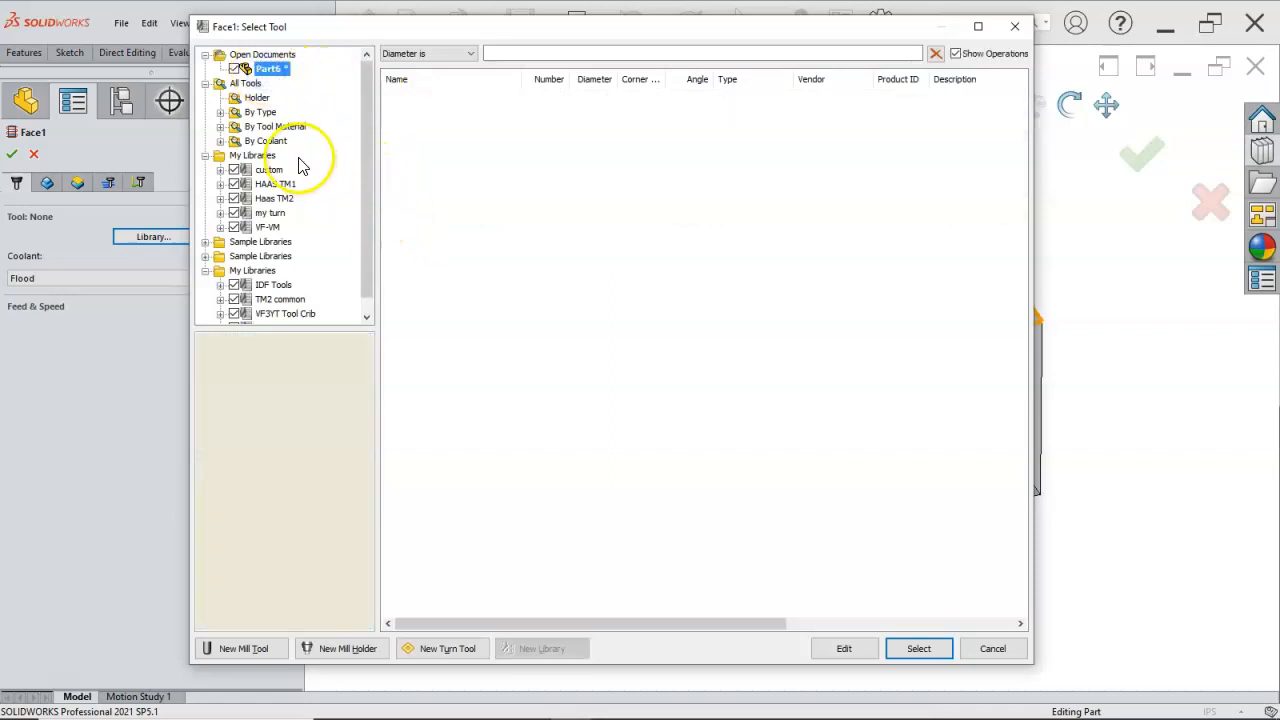
{"action": "left_click", "coordinate": [220, 112]}
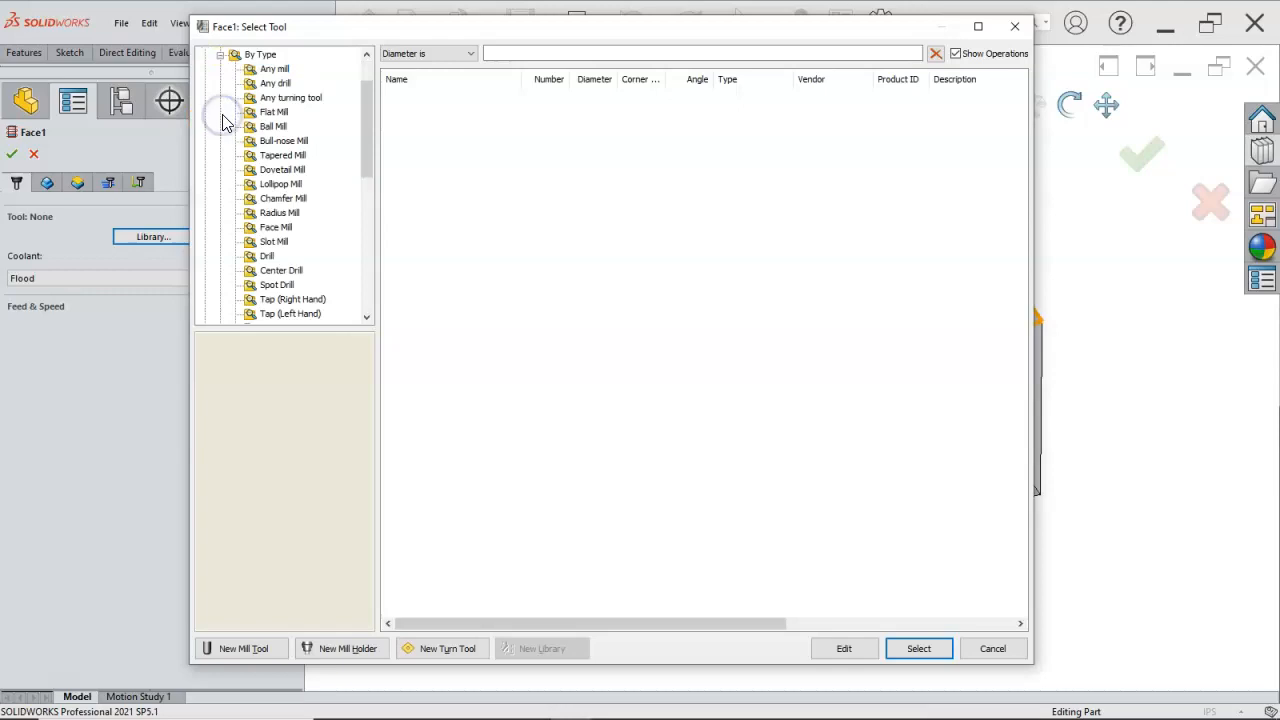
{"action": "left_click", "coordinate": [273, 113]}
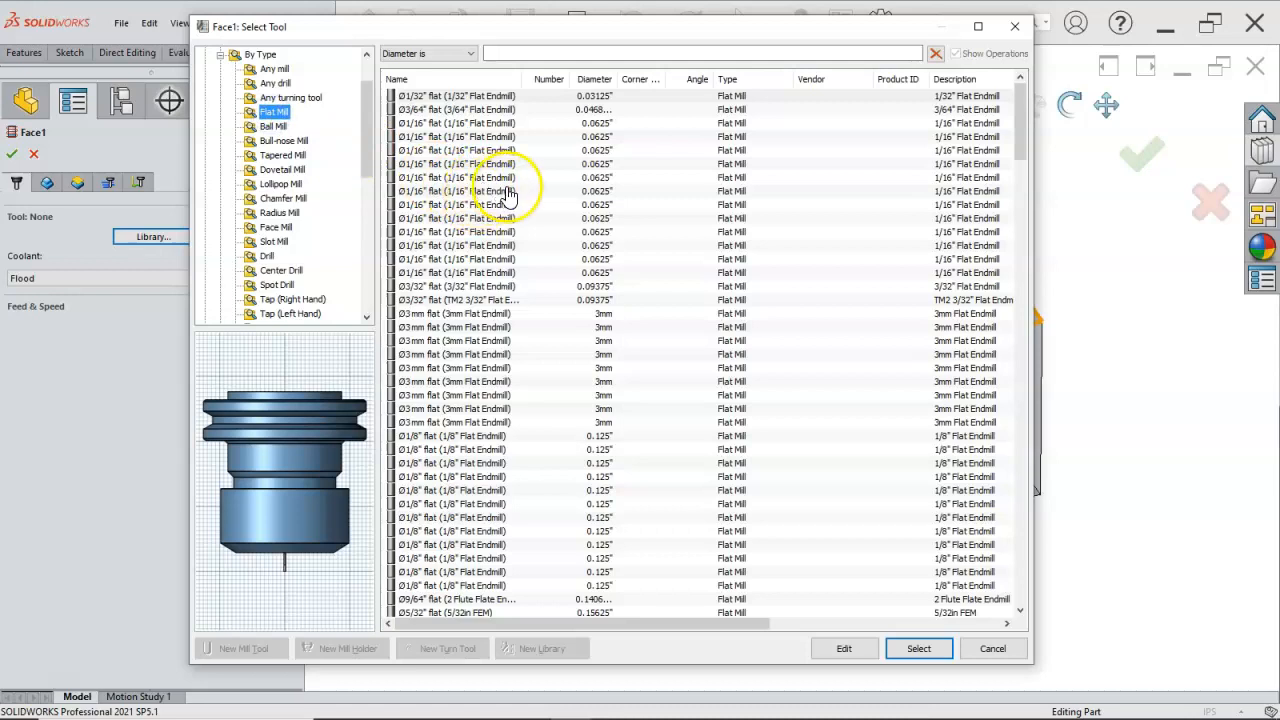
Step: Expand both Sample Libraries folders and look through their inch and metric material libraries
{"action": "left_click_drag", "start_coordinate": [366, 150], "coordinate": [371, 266]}
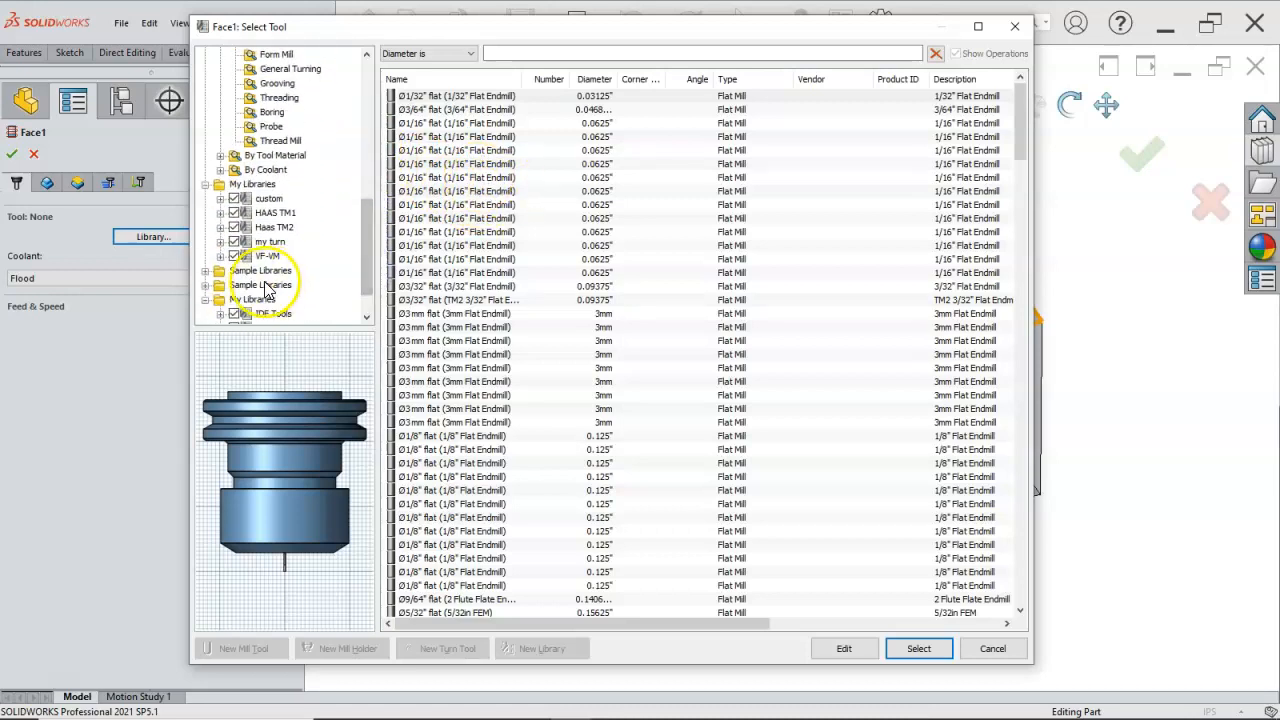
{"action": "double_click", "coordinate": [215, 271]}
{"action": "scroll", "coordinate": [212, 260], "scroll_direction": "down", "scroll_amount": 4}
{"action": "left_click", "coordinate": [206, 243]}
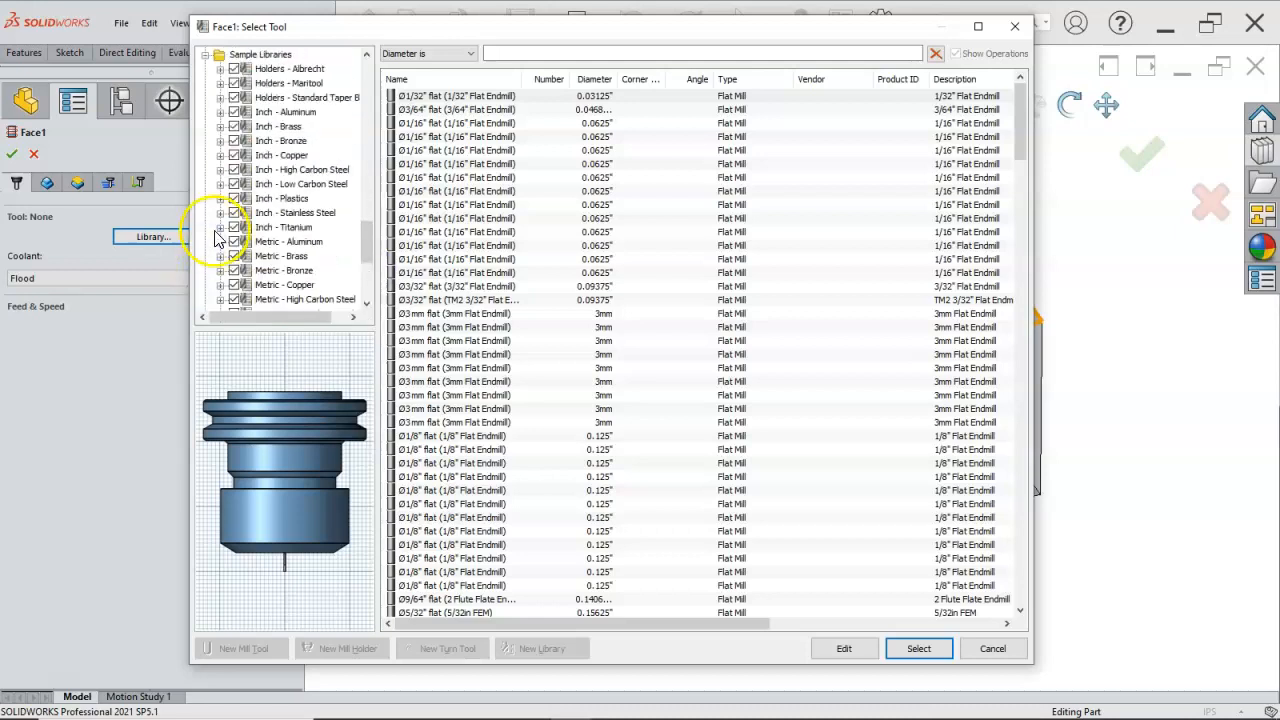
{"action": "scroll", "coordinate": [240, 158], "scroll_direction": "down", "scroll_amount": 2}
{"action": "scroll", "coordinate": [244, 165], "scroll_direction": "down", "scroll_amount": 3}
{"action": "scroll", "coordinate": [250, 162], "scroll_direction": "up", "scroll_amount": 9}
{"action": "scroll", "coordinate": [250, 160], "scroll_direction": "up", "scroll_amount": 10}
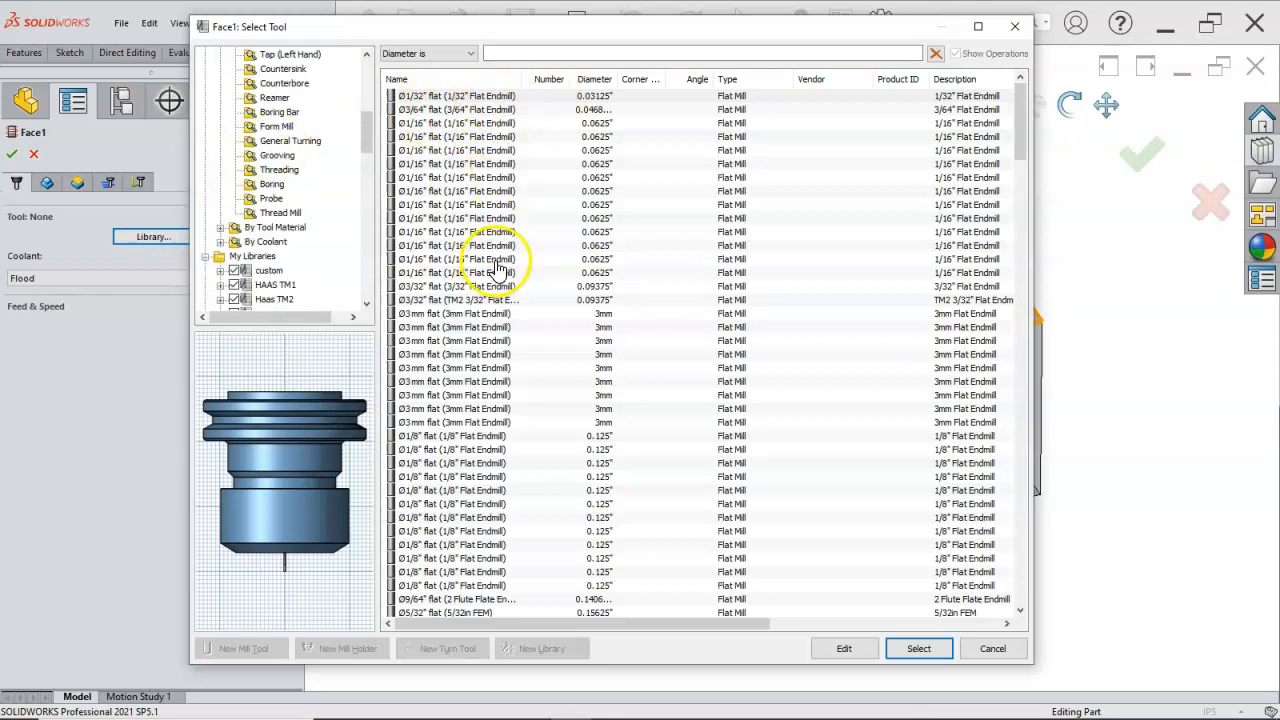
Step: Review which tool libraries are enabled across the whole tree, from the sample libraries to the machine tool cribs
{"action": "scroll", "coordinate": [320, 230], "scroll_direction": "down", "scroll_amount": 9}
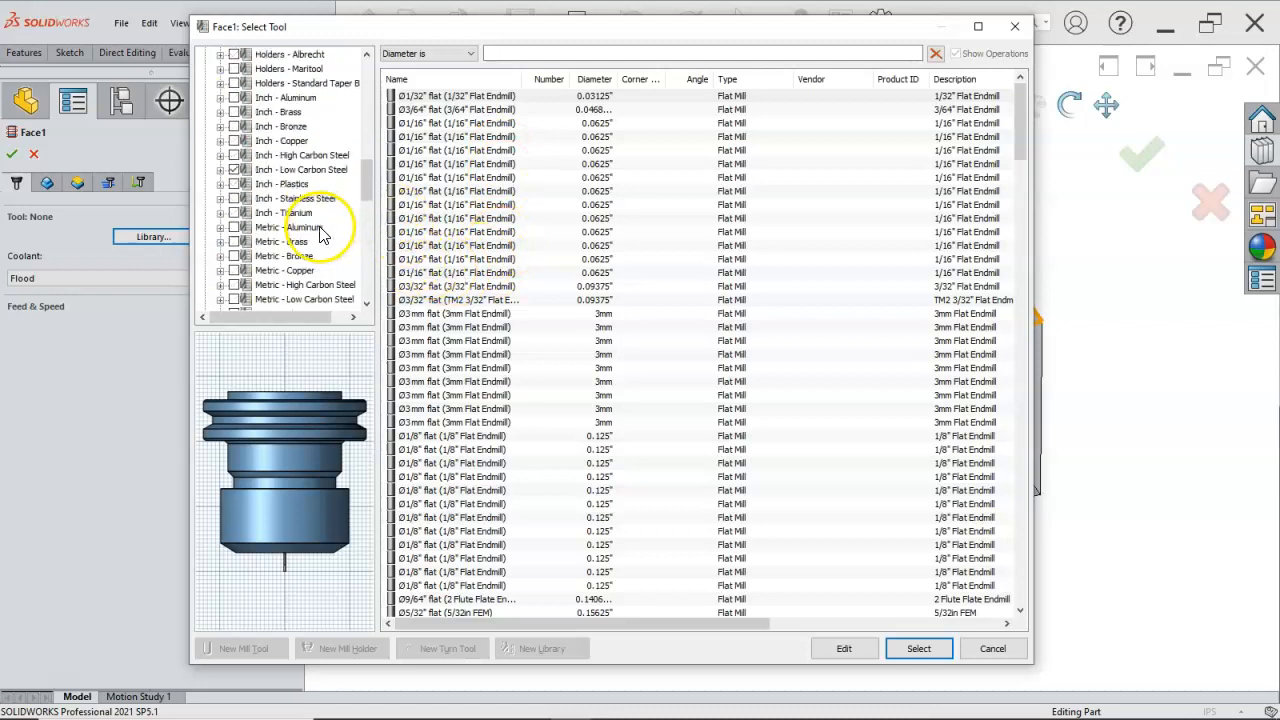
{"action": "scroll", "coordinate": [295, 205], "scroll_direction": "down", "scroll_amount": 5}
{"action": "scroll", "coordinate": [287, 172], "scroll_direction": "down", "scroll_amount": 6}
{"action": "scroll", "coordinate": [283, 221], "scroll_direction": "up", "scroll_amount": 3}
{"action": "scroll", "coordinate": [283, 221], "scroll_direction": "down", "scroll_amount": 3}
{"action": "scroll", "coordinate": [283, 221], "scroll_direction": "up", "scroll_amount": 8}
{"action": "scroll", "coordinate": [283, 221], "scroll_direction": "up", "scroll_amount": 5}
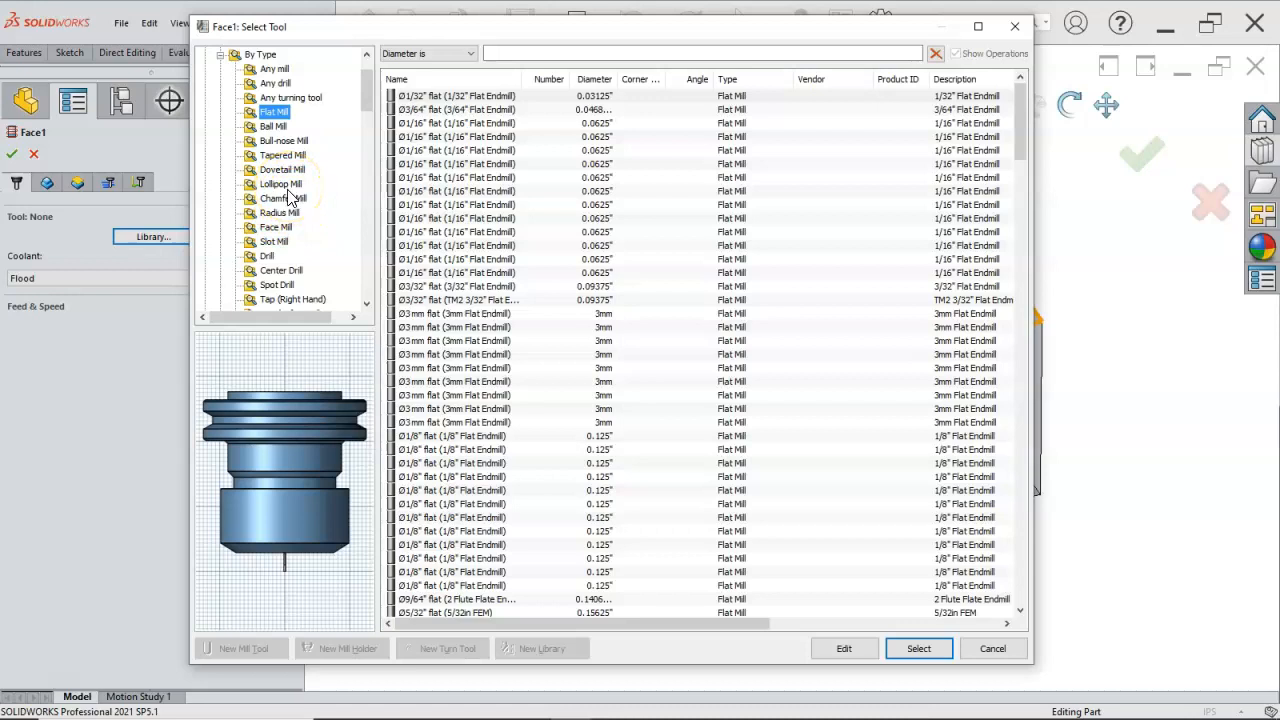
{"action": "left_click_drag", "start_coordinate": [367, 96], "coordinate": [379, 297]}
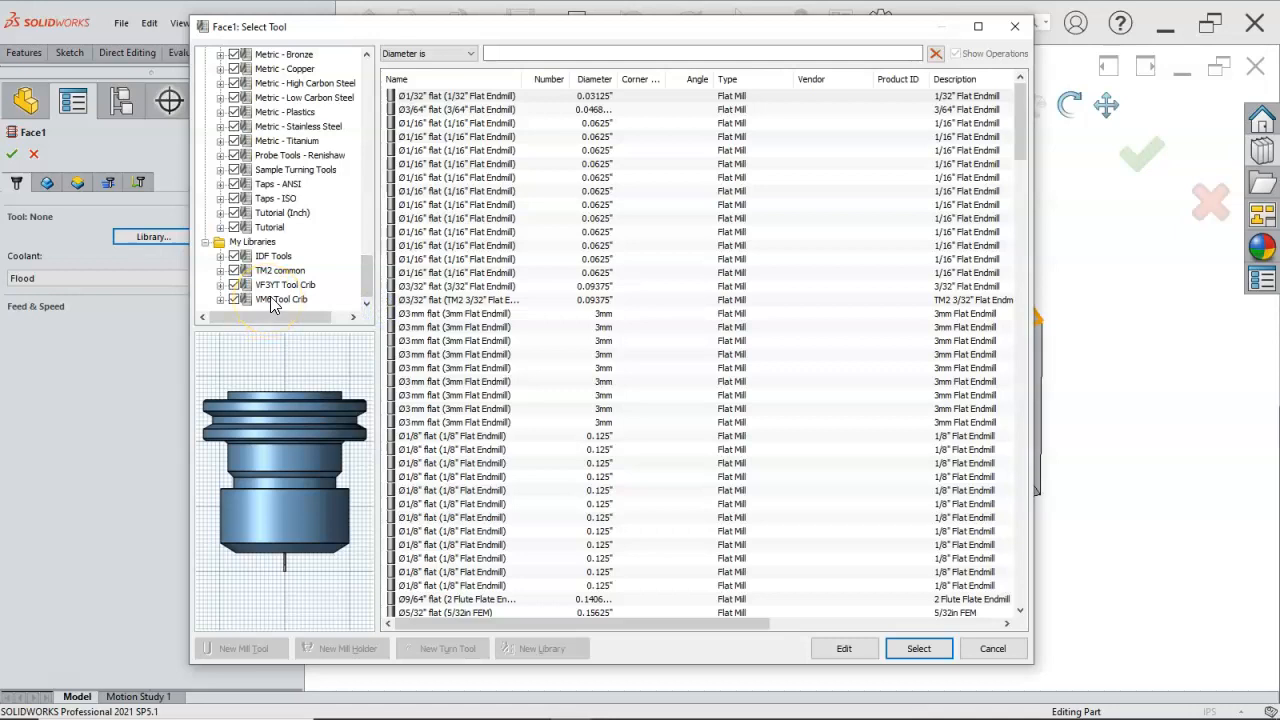
{"action": "scroll", "coordinate": [300, 214], "scroll_direction": "up", "scroll_amount": 13}
{"action": "scroll", "coordinate": [300, 213], "scroll_direction": "up", "scroll_amount": 12}
{"action": "scroll", "coordinate": [300, 218], "scroll_direction": "up", "scroll_amount": 3}
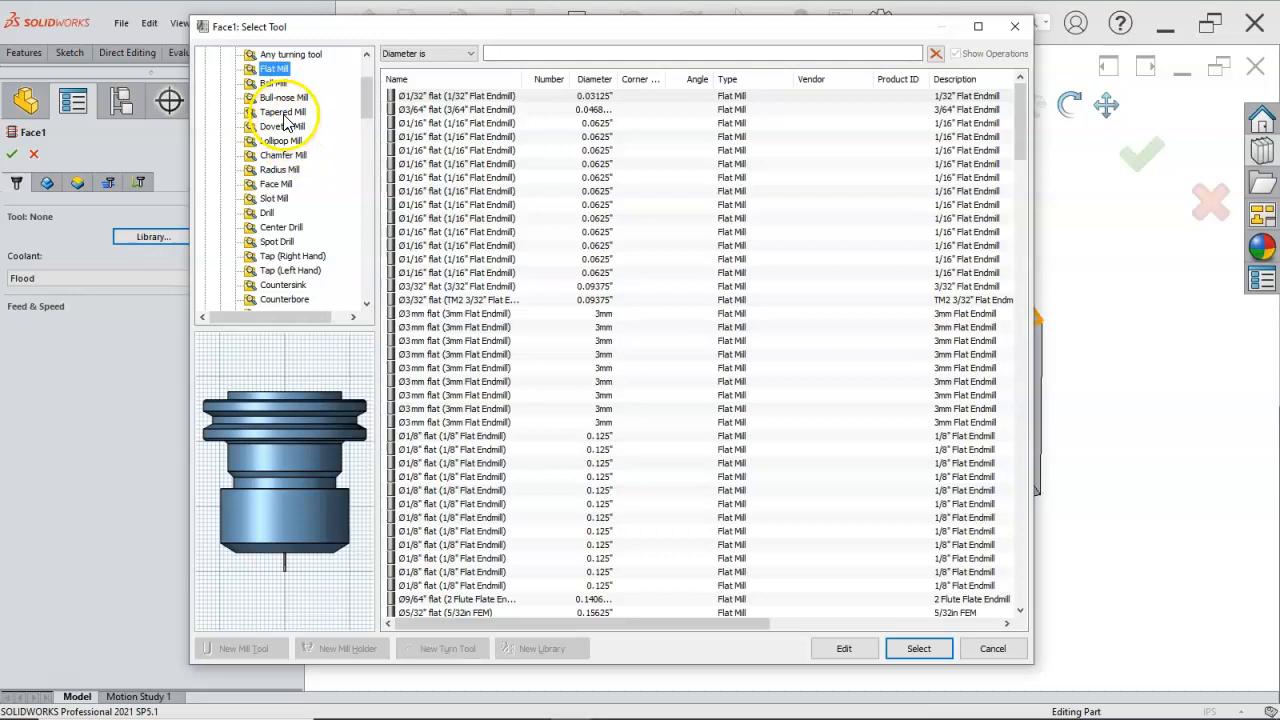
Step: Filter the flat mills by a diameter of .75 and select the first 3/4" Flat Endmill for the face operation
{"action": "left_click", "coordinate": [508, 53]}
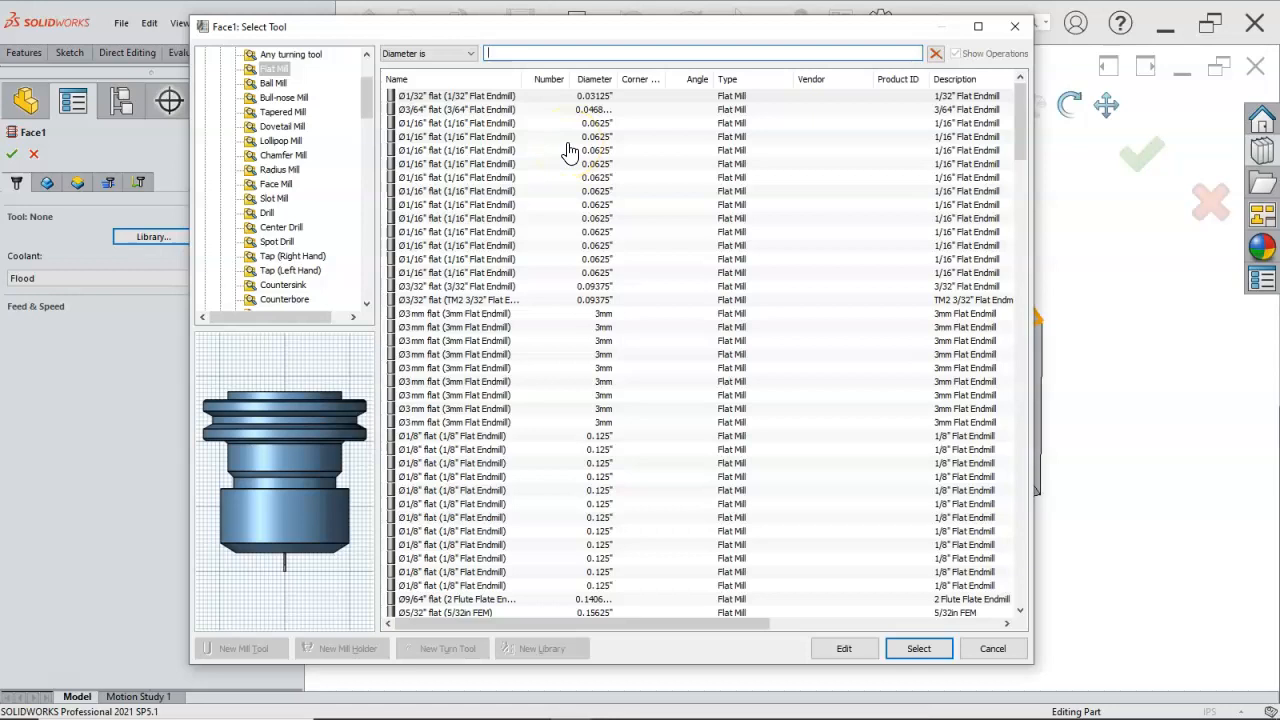
{"action": "type", "text": ".75"}
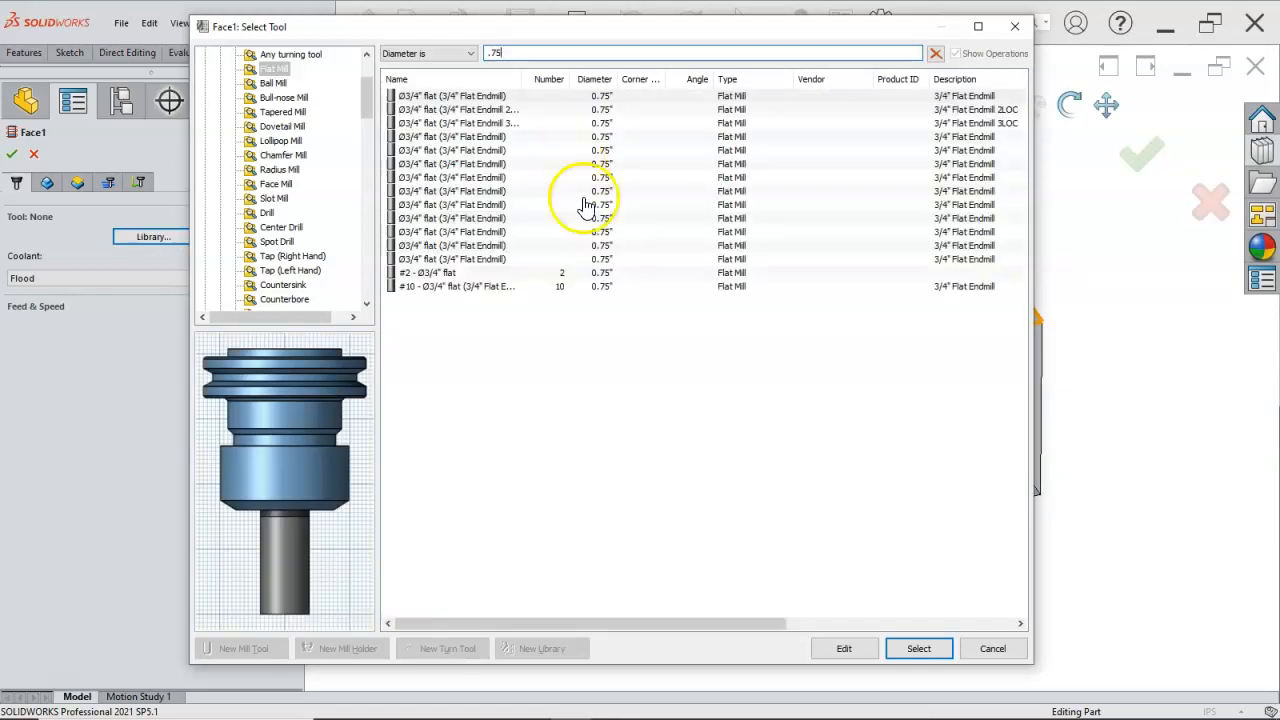
{"action": "left_click", "coordinate": [470, 95]}
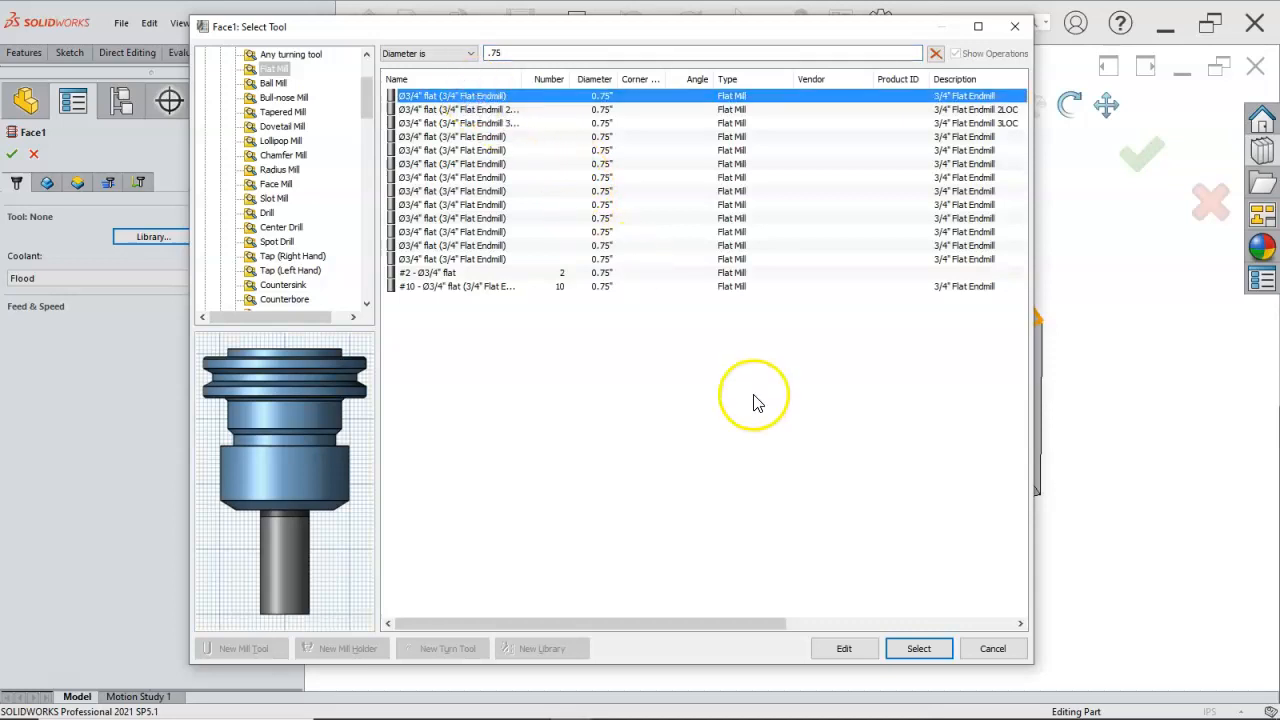
{"action": "left_click", "coordinate": [922, 648]}
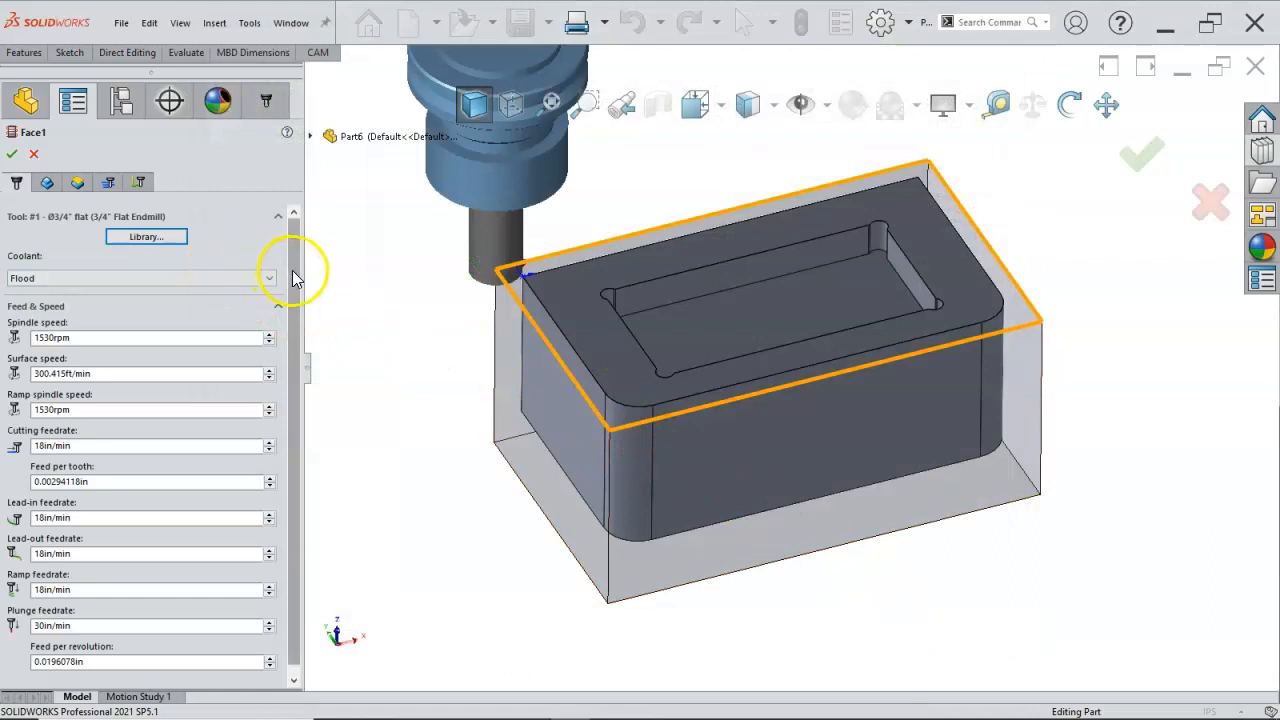
Step: Open the face operation's 3/4" flat endmill for editing from the tool library and set its material to Carbide
{"action": "left_click", "coordinate": [148, 238]}
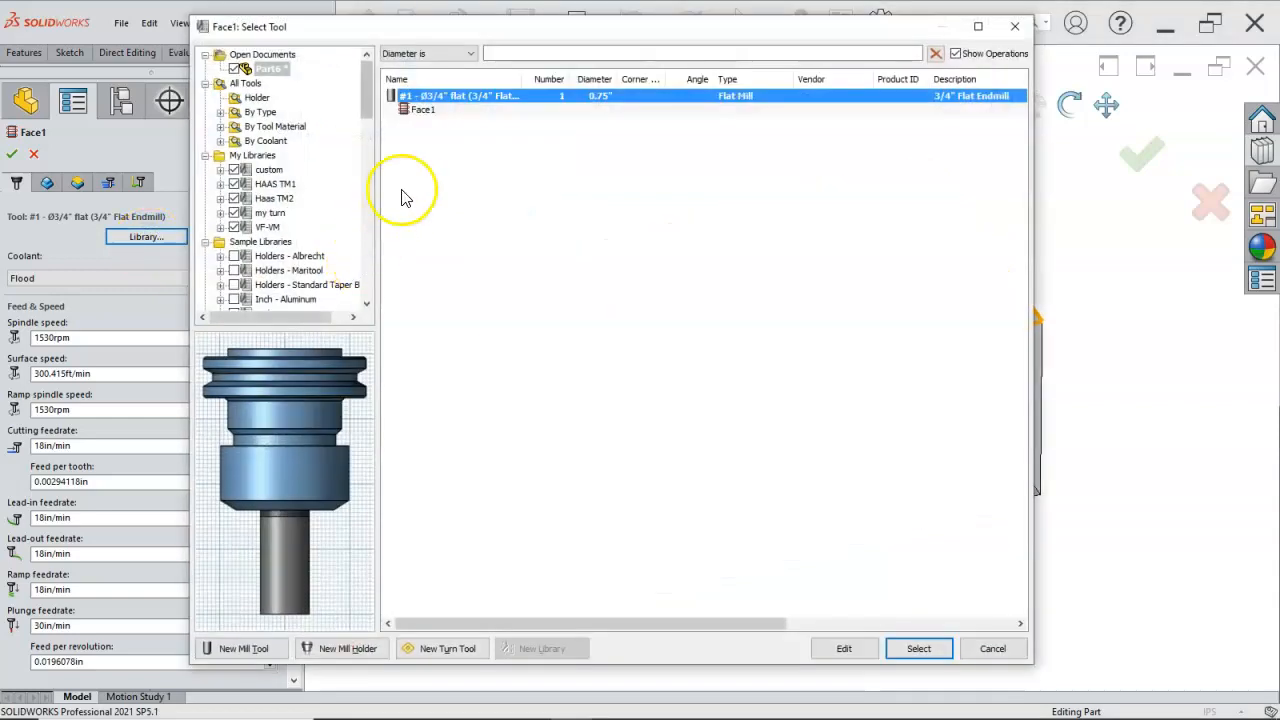
{"action": "double_click", "coordinate": [455, 103]}
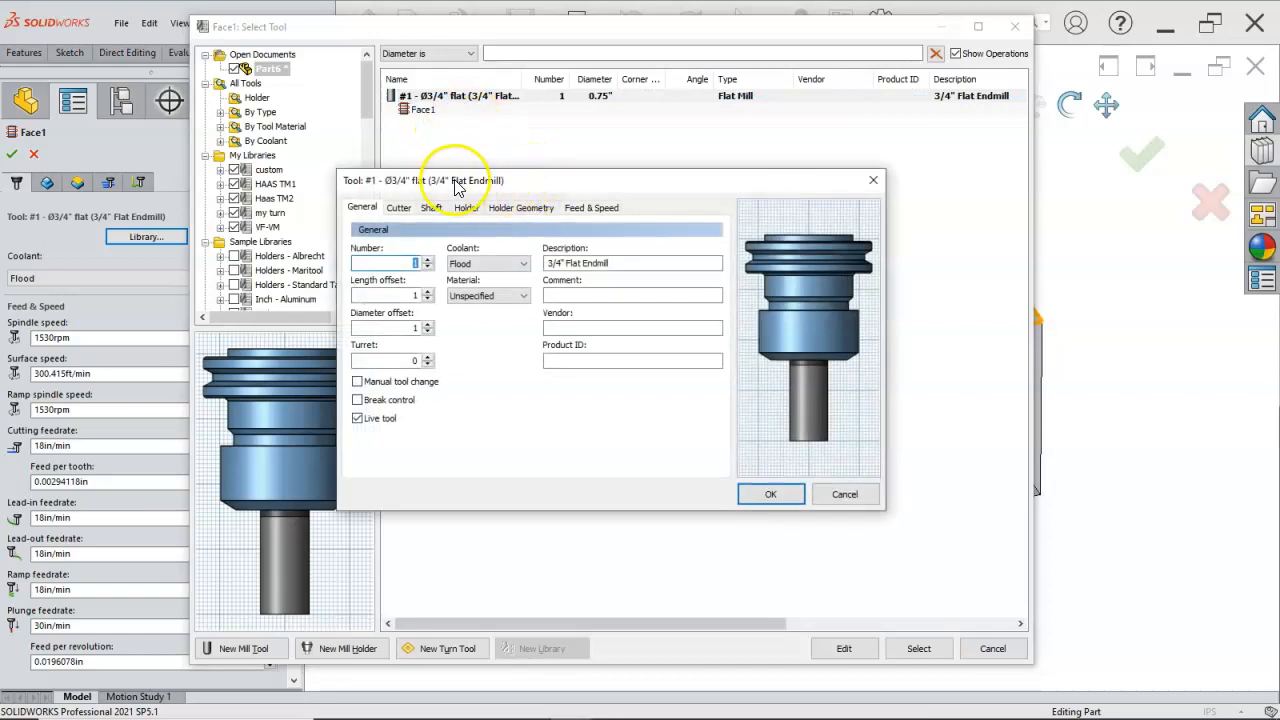
{"action": "double_click", "coordinate": [416, 262]}
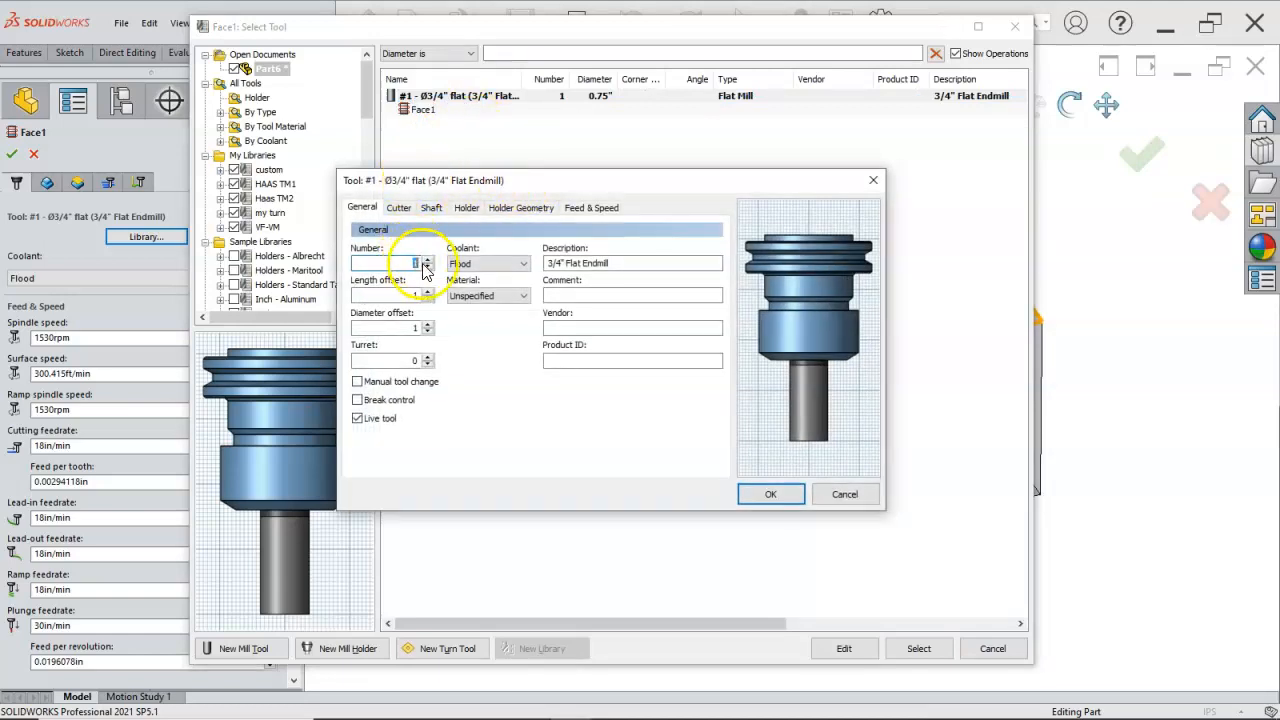
{"action": "left_click", "coordinate": [503, 295]}
{"action": "left_click", "coordinate": [481, 334]}
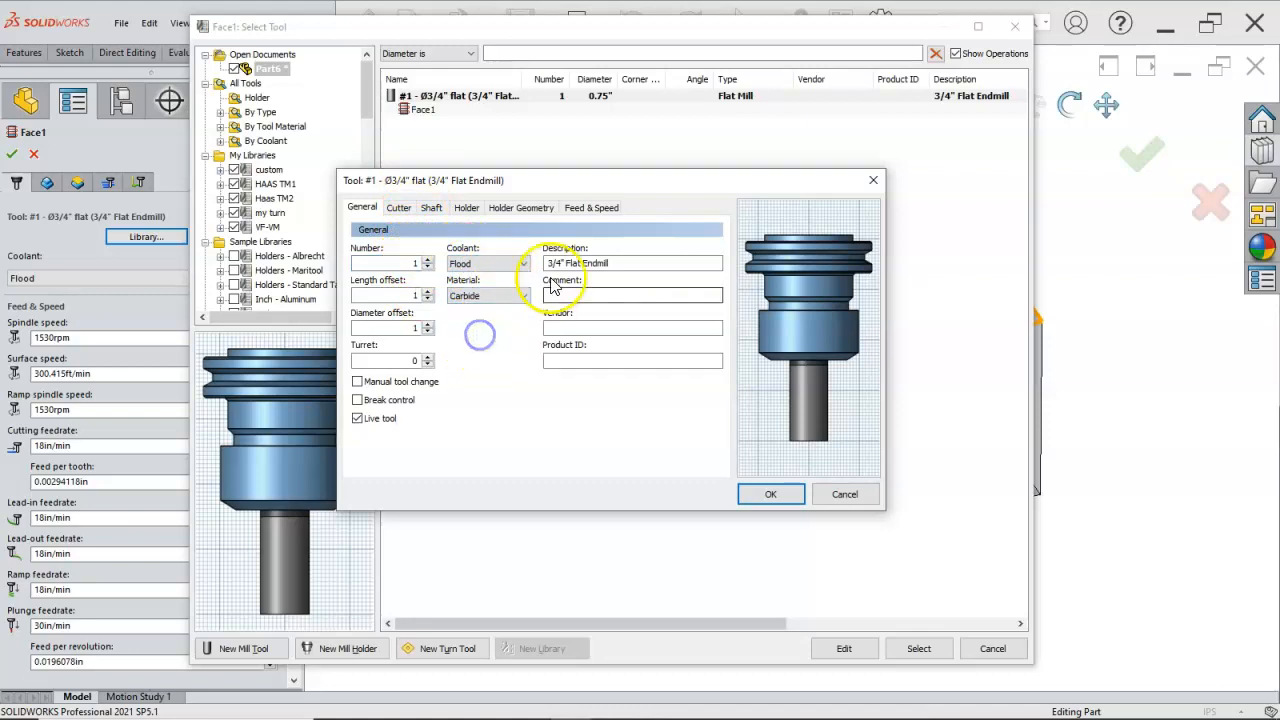
Step: Set the cutter's flute length to 3 in and its body length to 3.5 in
{"action": "left_click", "coordinate": [398, 208]}
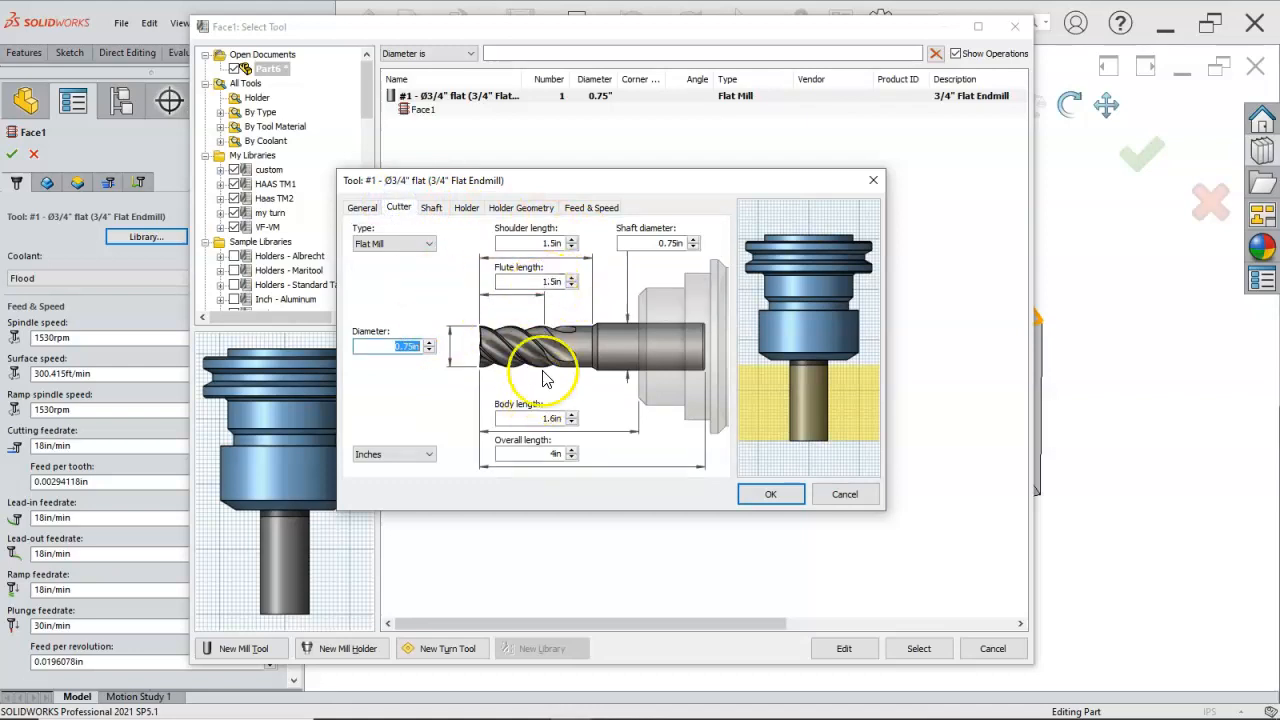
{"action": "left_click", "coordinate": [555, 281]}
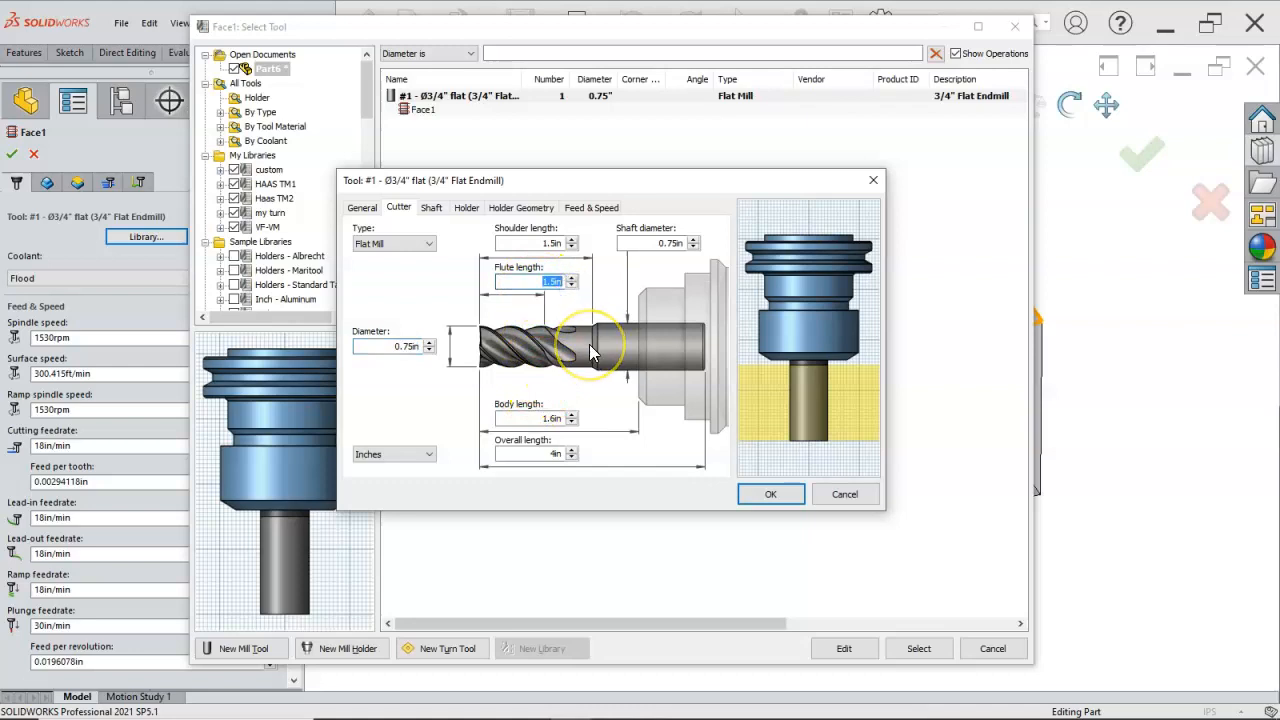
{"action": "type", "text": "3"}
{"action": "left_click", "coordinate": [543, 417]}
{"action": "type", "text": "3."}
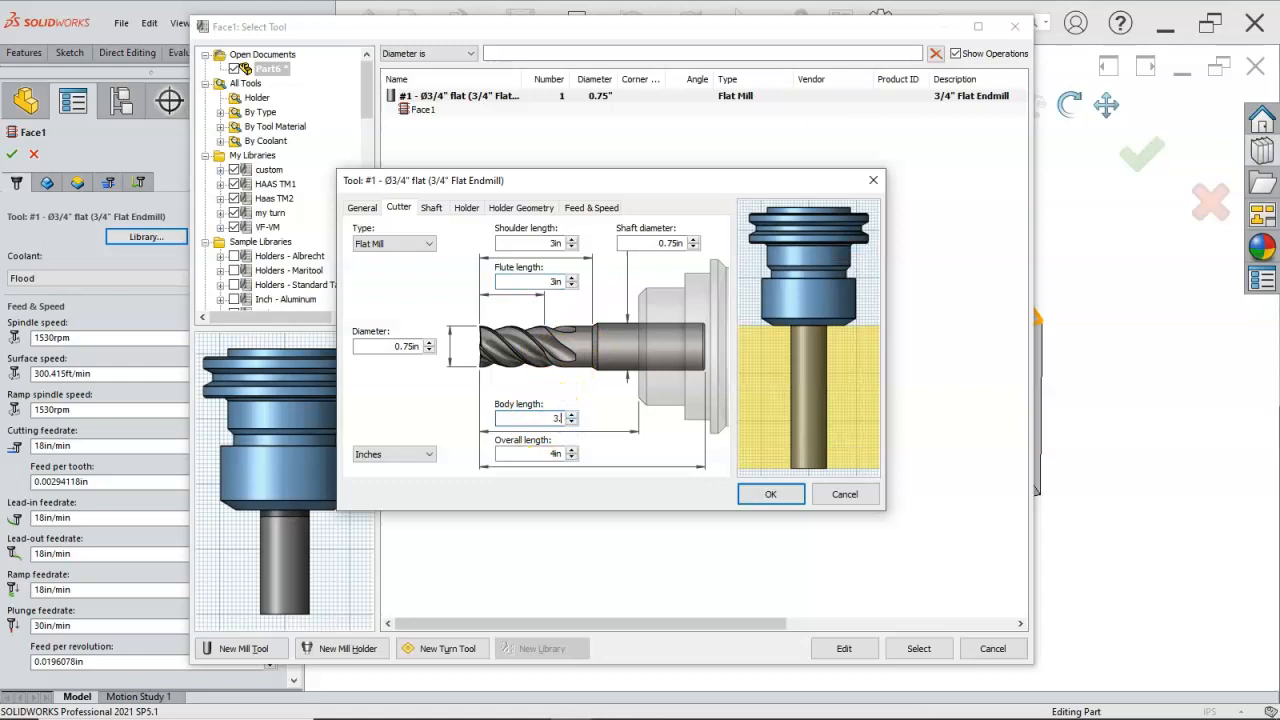
{"action": "type", "text": "5"}
Step: Set the tool's surface speed to 600 ft/min, then trim the spindle speed to a whole 3055 rpm
{"action": "left_click", "coordinate": [593, 208]}
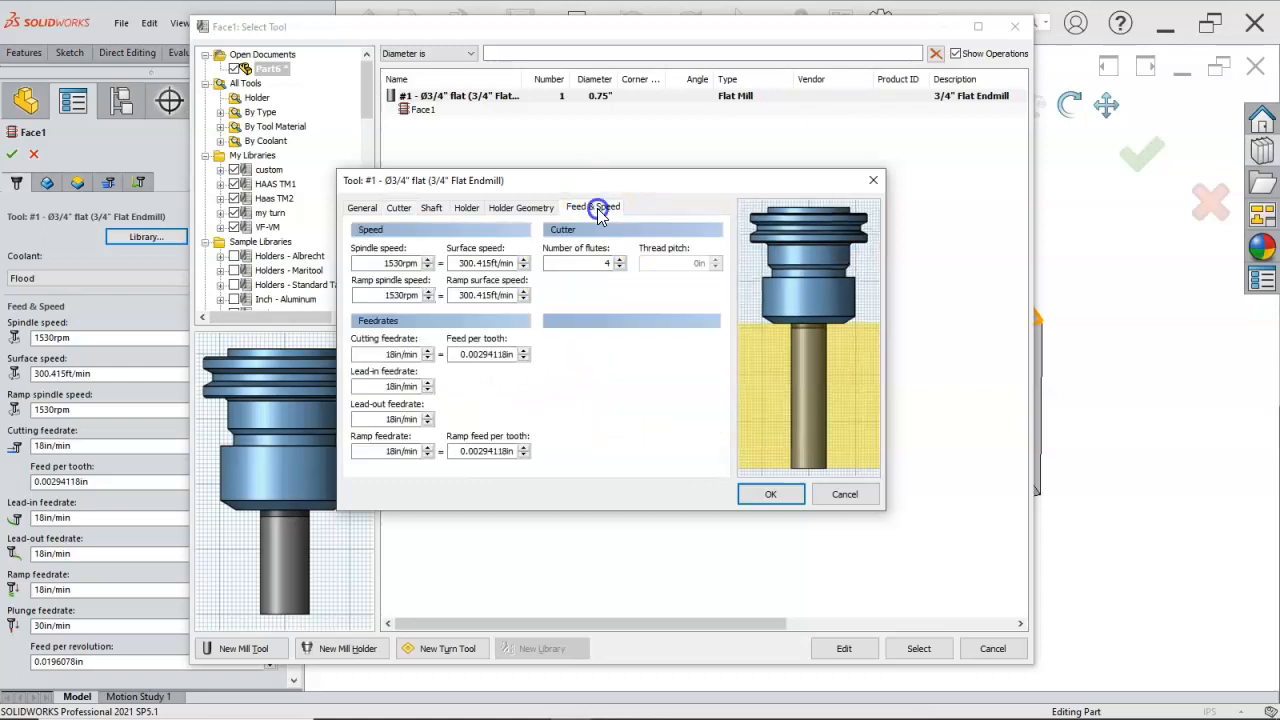
{"action": "left_click_drag", "start_coordinate": [457, 263], "coordinate": [541, 271]}
{"action": "type", "text": "600"}
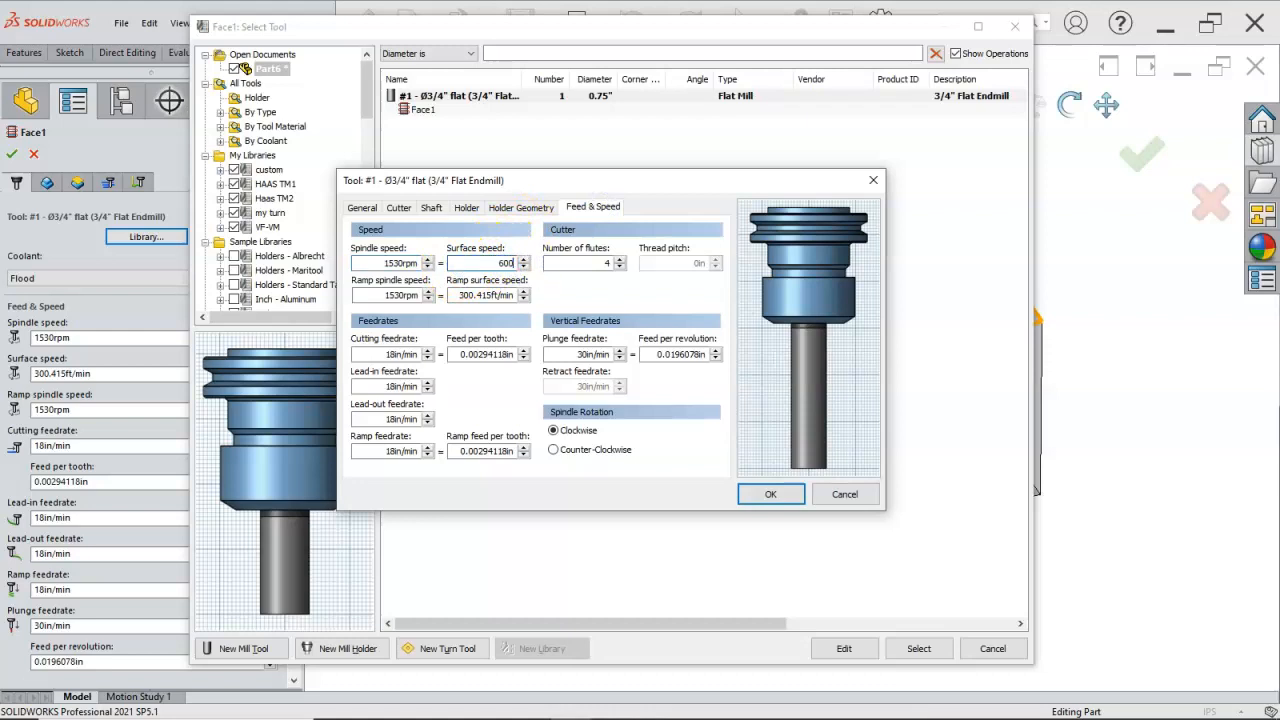
{"action": "left_click", "coordinate": [398, 263]}
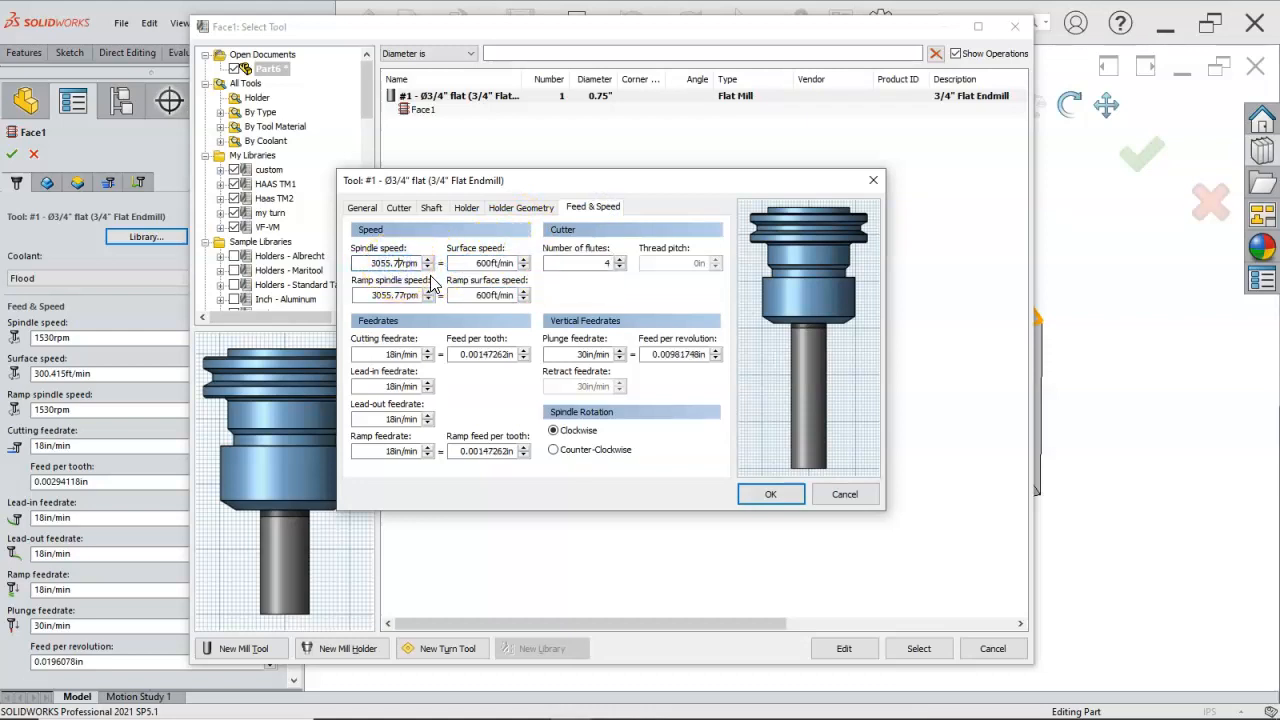
{"action": "key", "text": "BackSpace"}
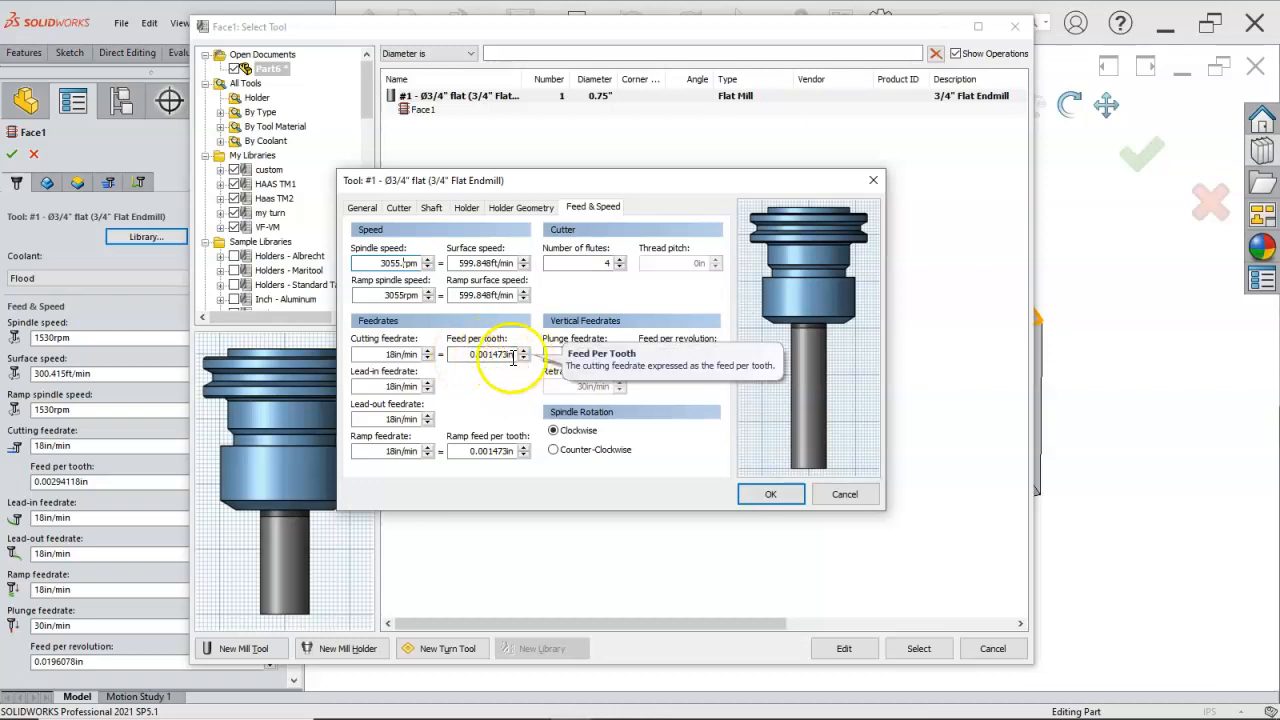
Step: Set the tool's cutting feedrate to 30 in/min and its plunge feedrate to 10 in/min
{"action": "left_click", "coordinate": [385, 354]}
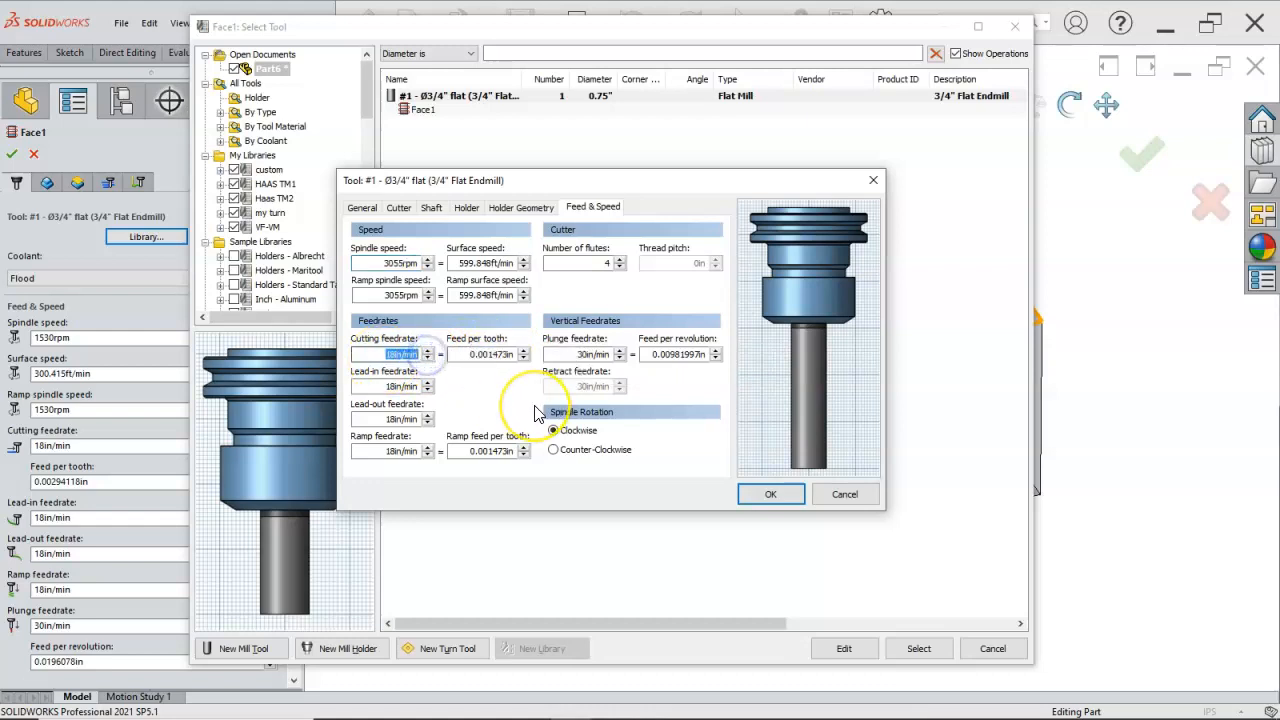
{"action": "type", "text": "30"}
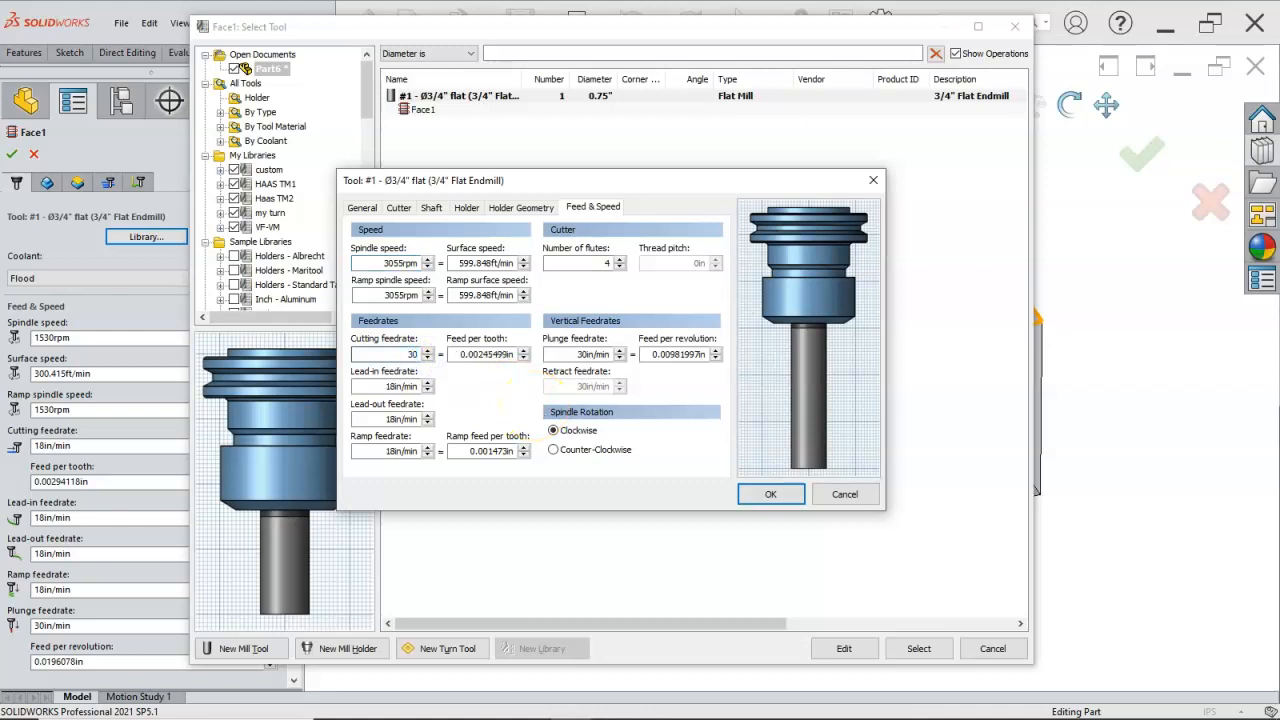
{"action": "key", "text": "Tab"}
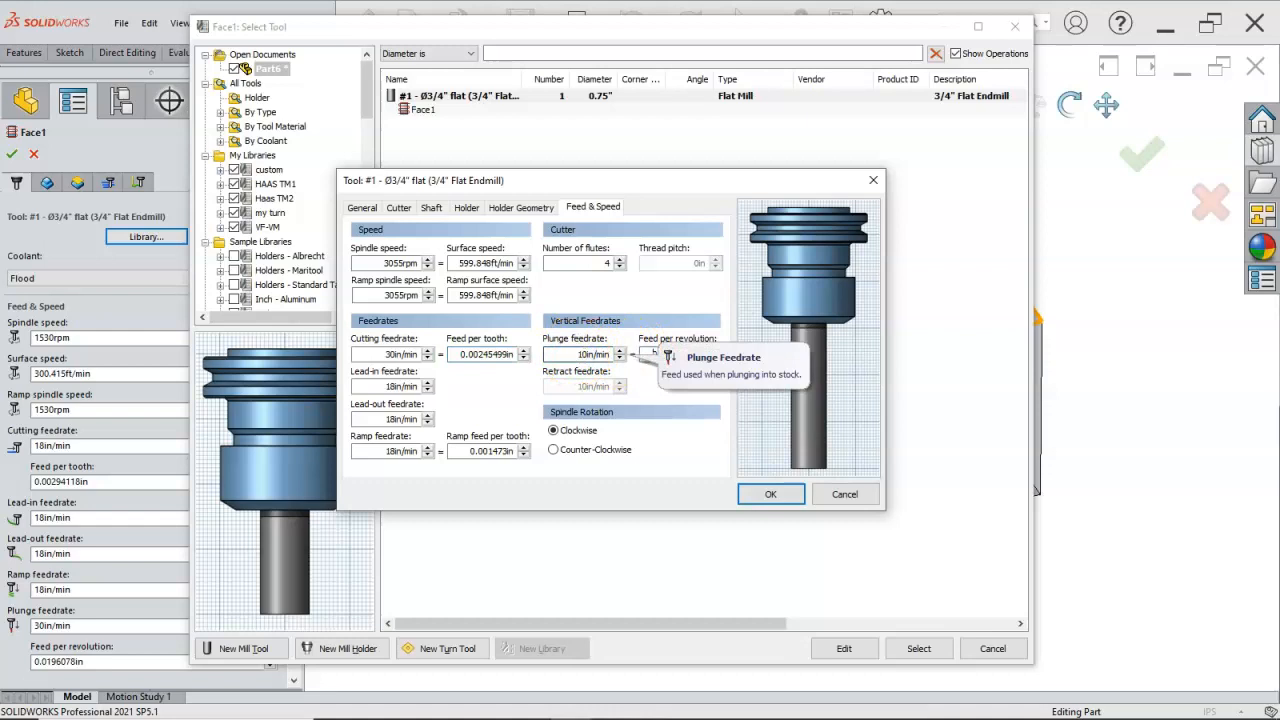
Step: Set the number of flutes to 3 and enter a cutting feedrate of 30 in/min again
{"action": "left_click_drag", "start_coordinate": [598, 261], "coordinate": [617, 264]}
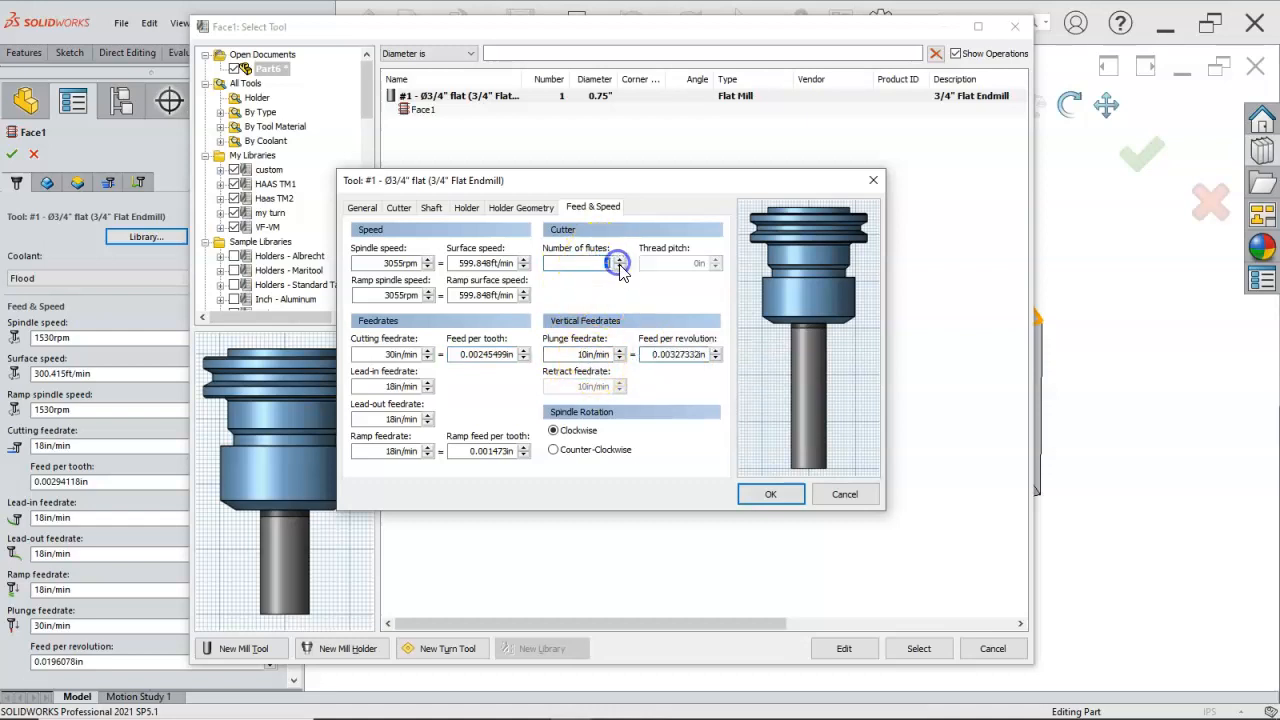
{"action": "type", "text": "3"}
{"action": "left_click", "coordinate": [488, 364]}
{"action": "left_click_drag", "start_coordinate": [345, 354], "coordinate": [436, 362]}
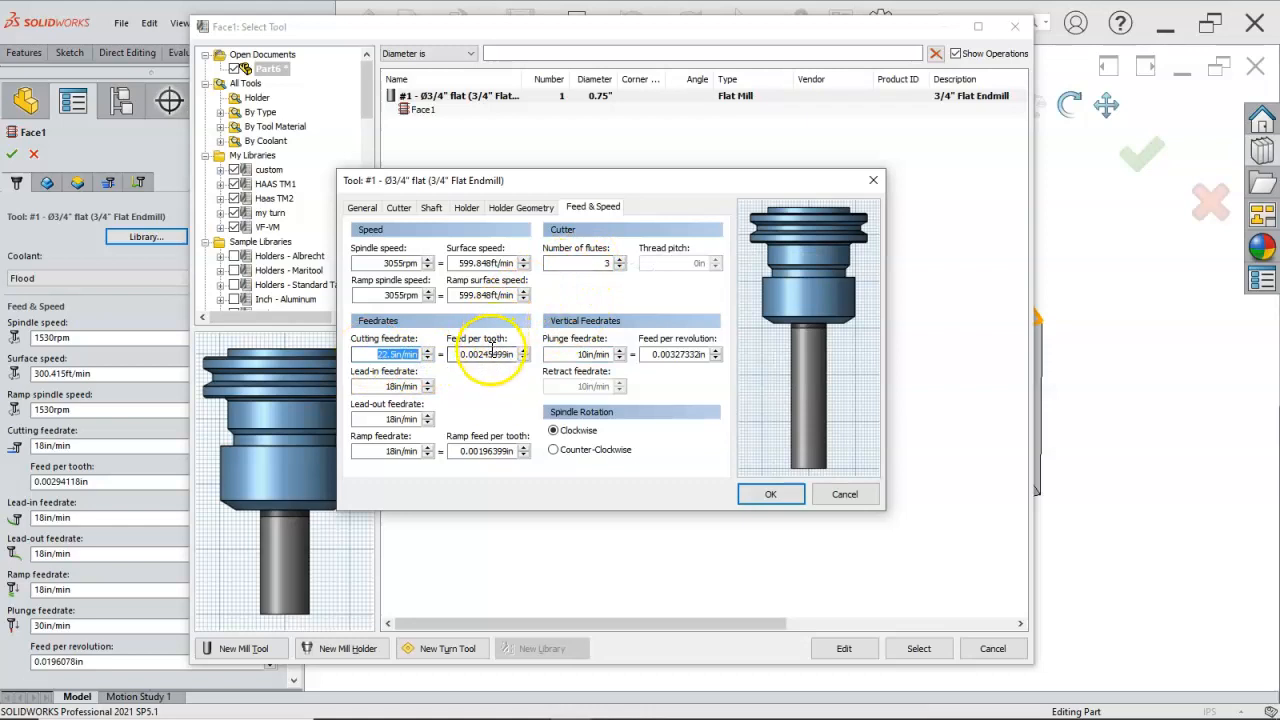
{"action": "type", "text": "30"}
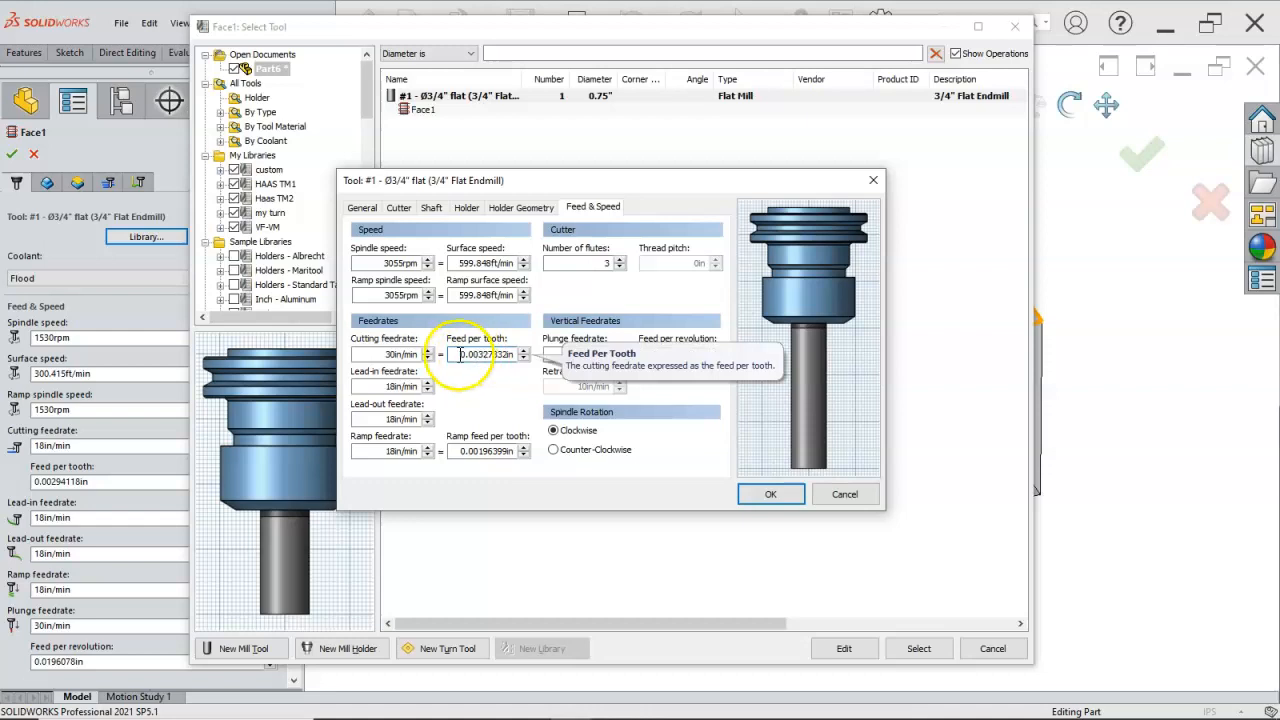
Step: Save the tool edits, overriding Face1's feeds and speeds with the tool's values, and select the edited tool for the operation
{"action": "left_click", "coordinate": [764, 496]}
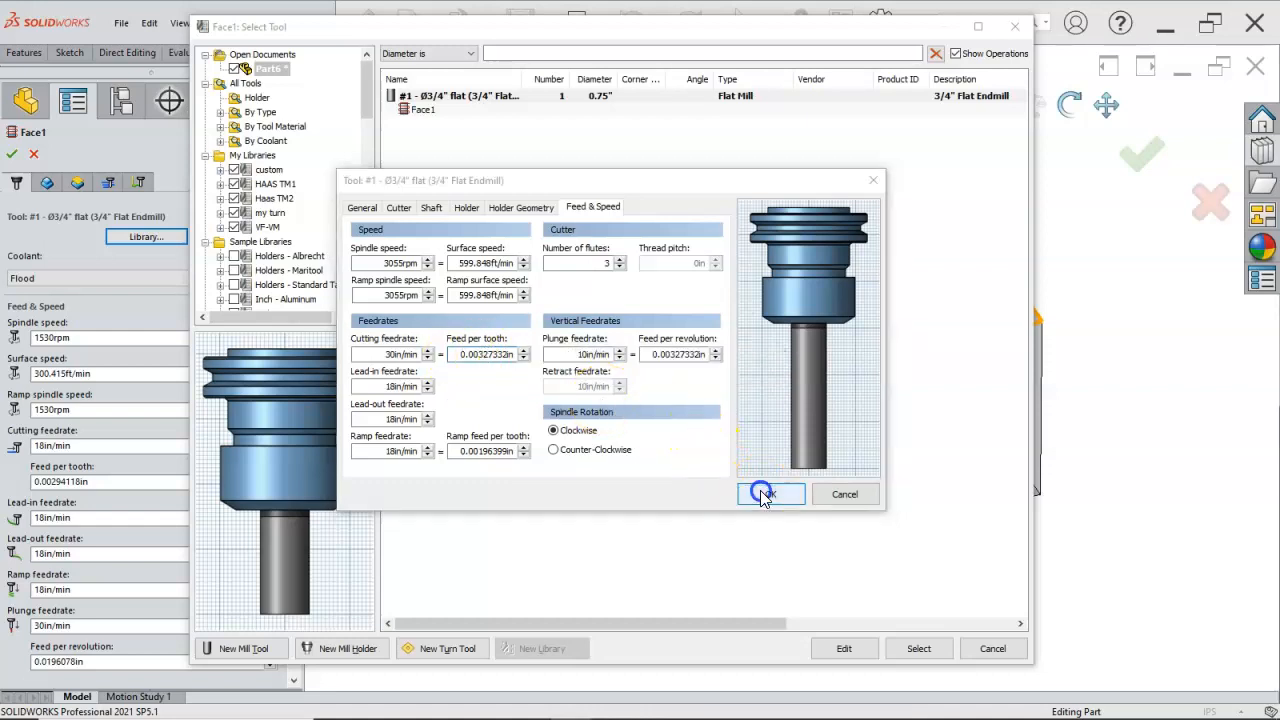
{"action": "left_click", "coordinate": [592, 407]}
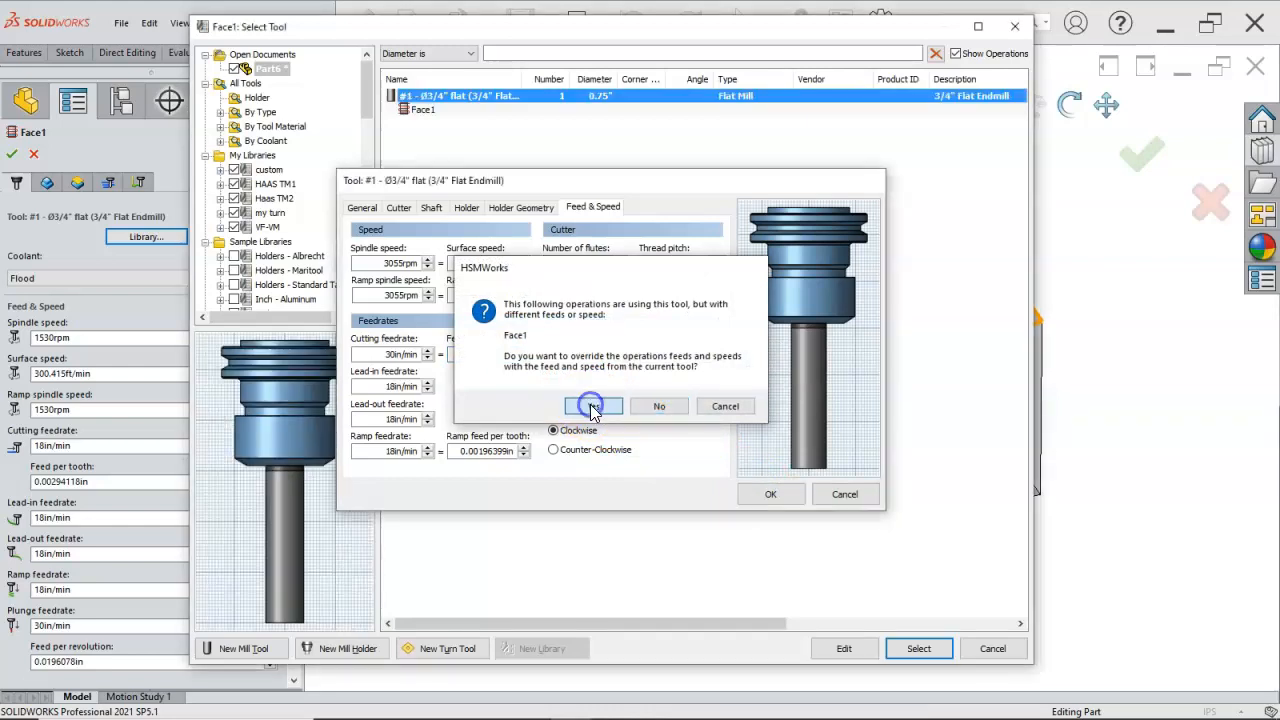
{"action": "left_click", "coordinate": [919, 648]}
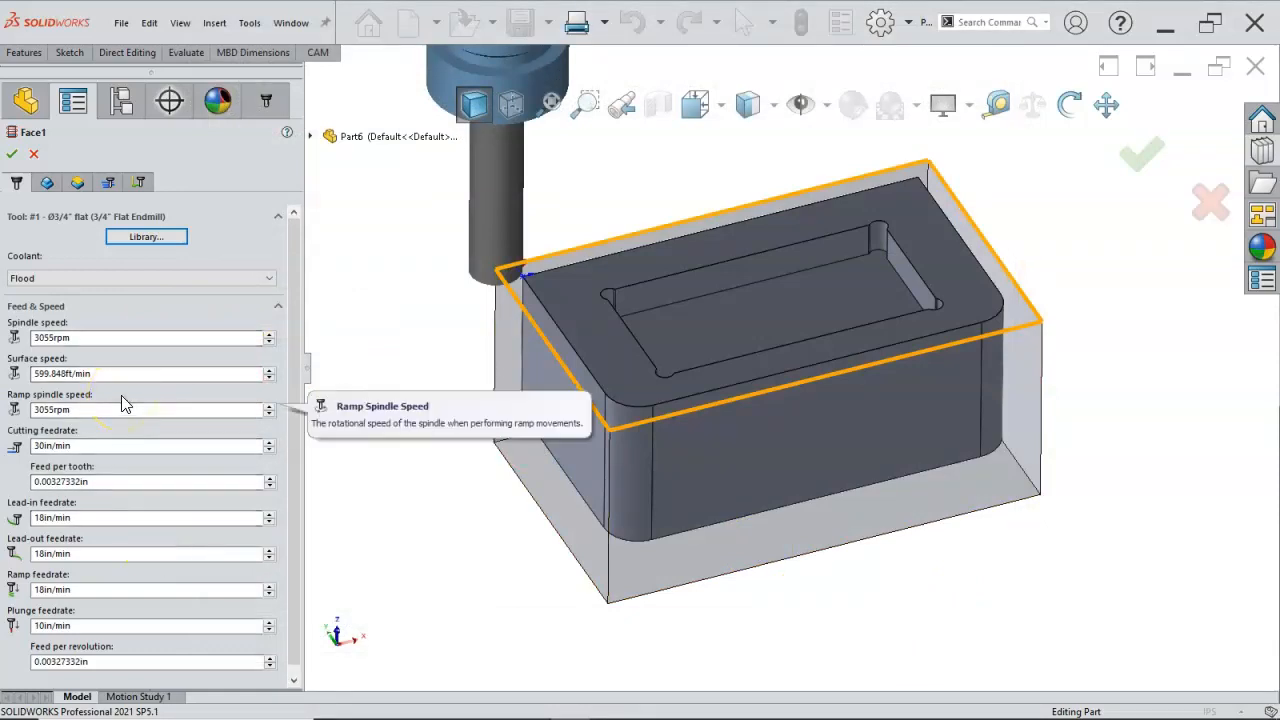
Step: Review the face operation's geometry options and its clearance, retract, feed, top and bottom height settings against the height planes on the model
{"action": "left_click", "coordinate": [50, 191]}
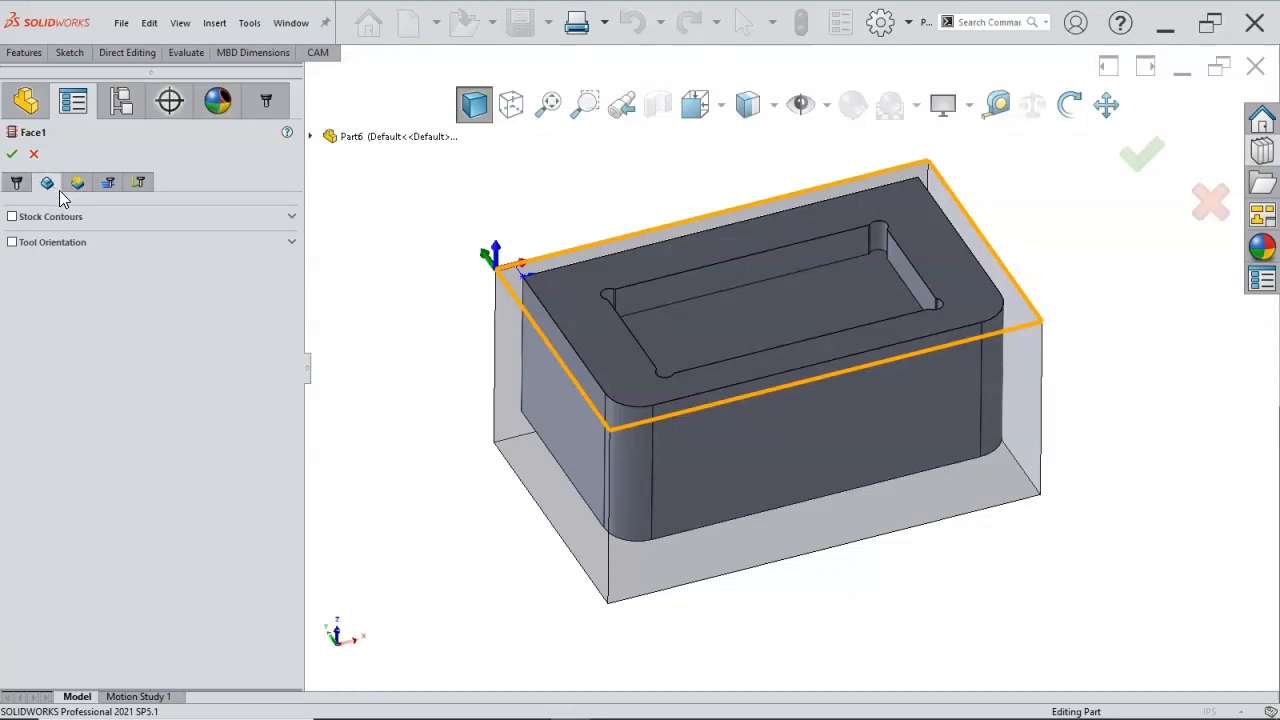
{"action": "left_click", "coordinate": [74, 190]}
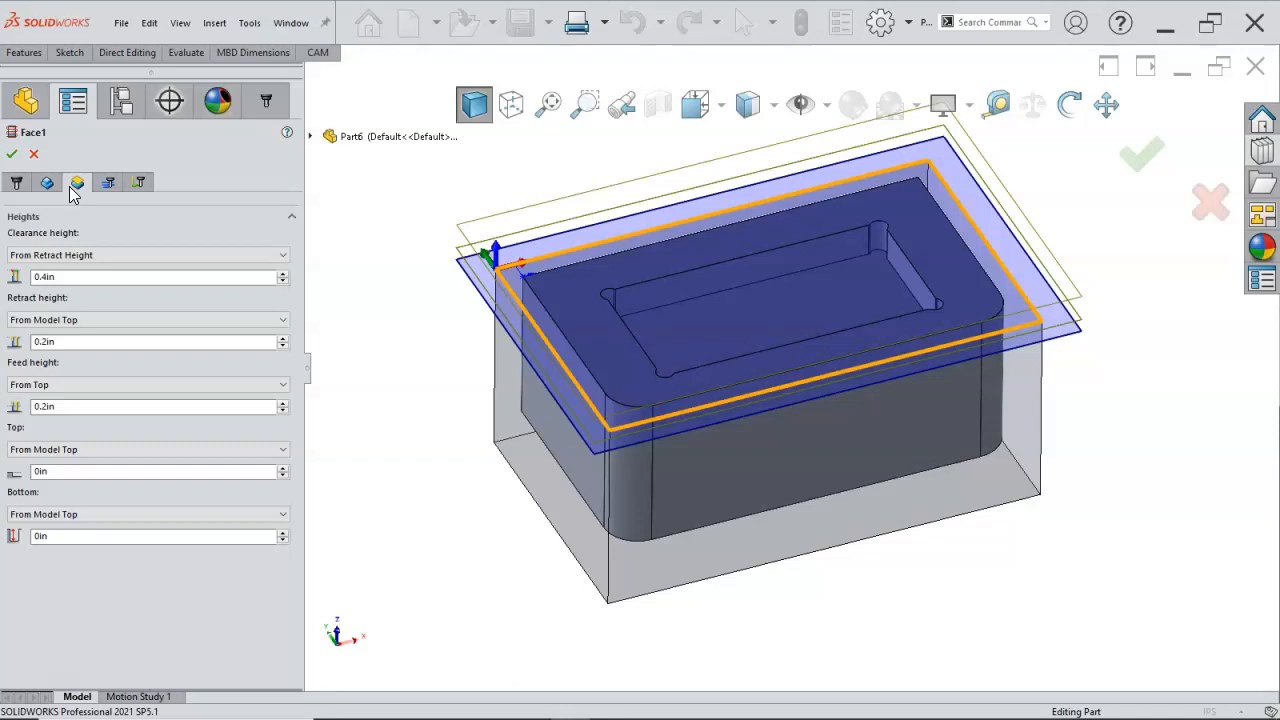
{"action": "left_click", "coordinate": [163, 320]}
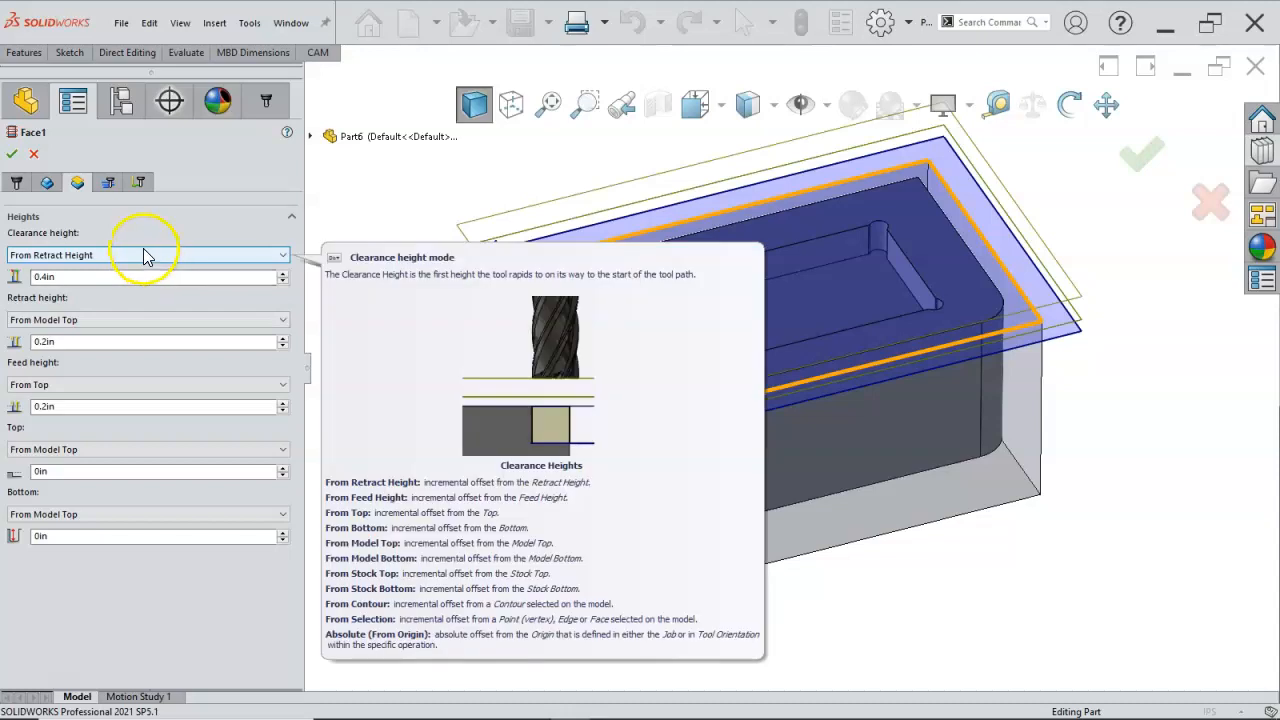
{"action": "left_click", "coordinate": [145, 255]}
{"action": "left_click", "coordinate": [145, 255]}
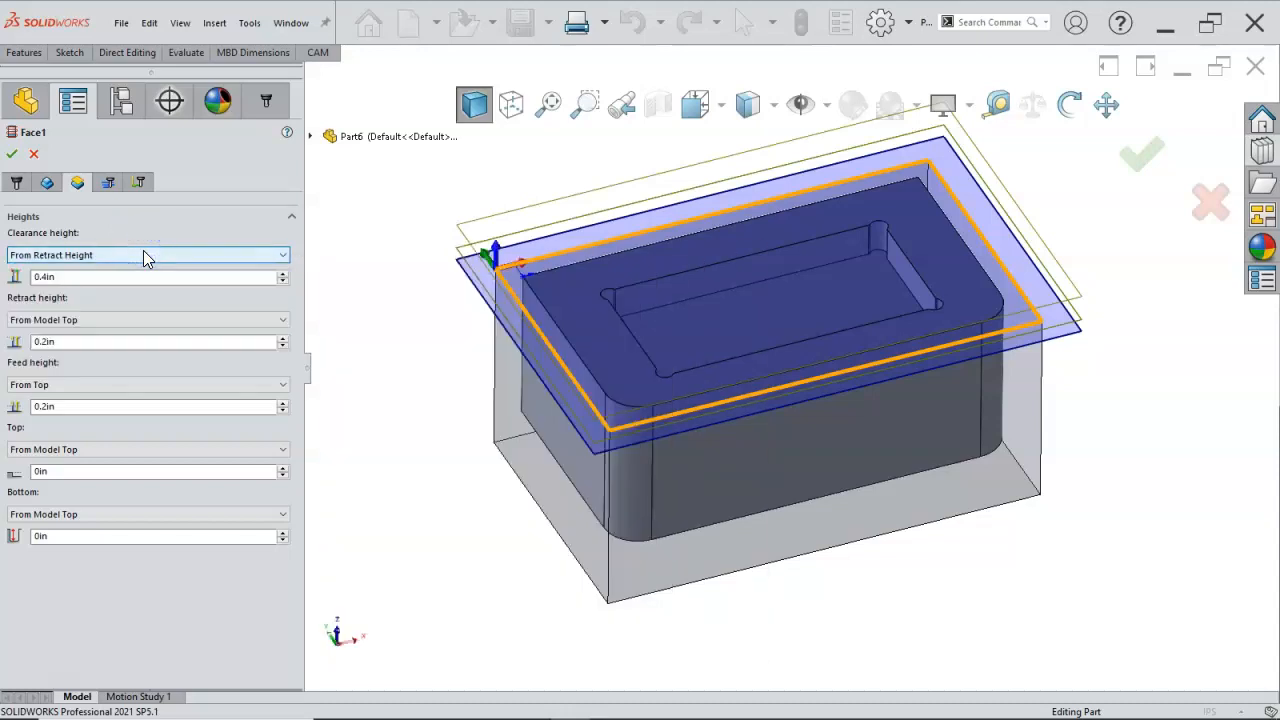
{"action": "left_click", "coordinate": [209, 374]}
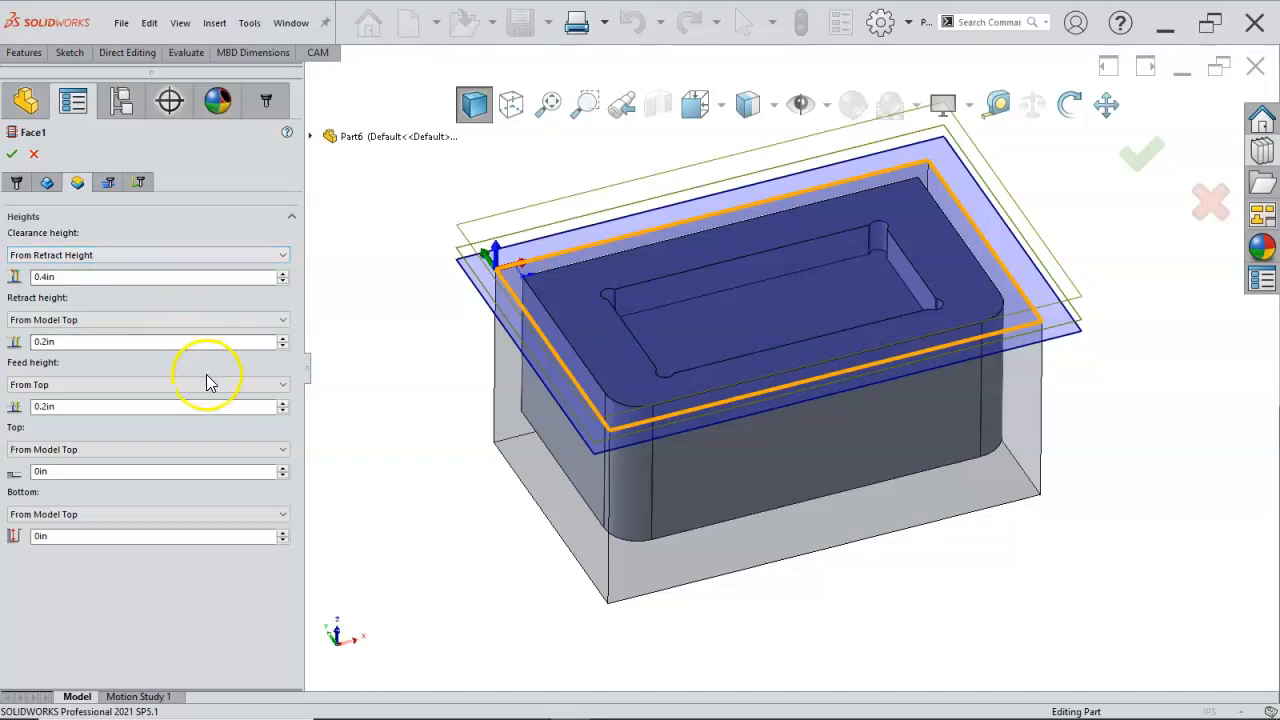
{"action": "mouse_move", "coordinate": [118, 459]}
{"action": "mouse_move", "coordinate": [62, 335]}
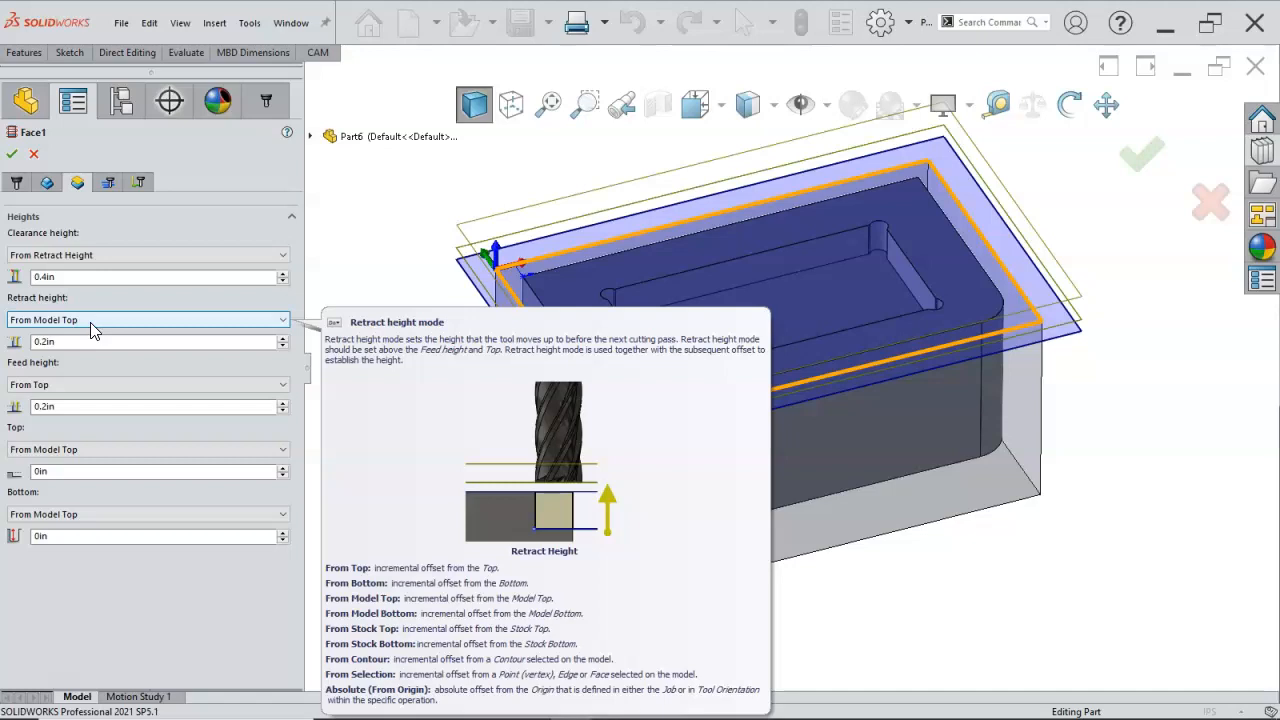
{"action": "left_click", "coordinate": [92, 310]}
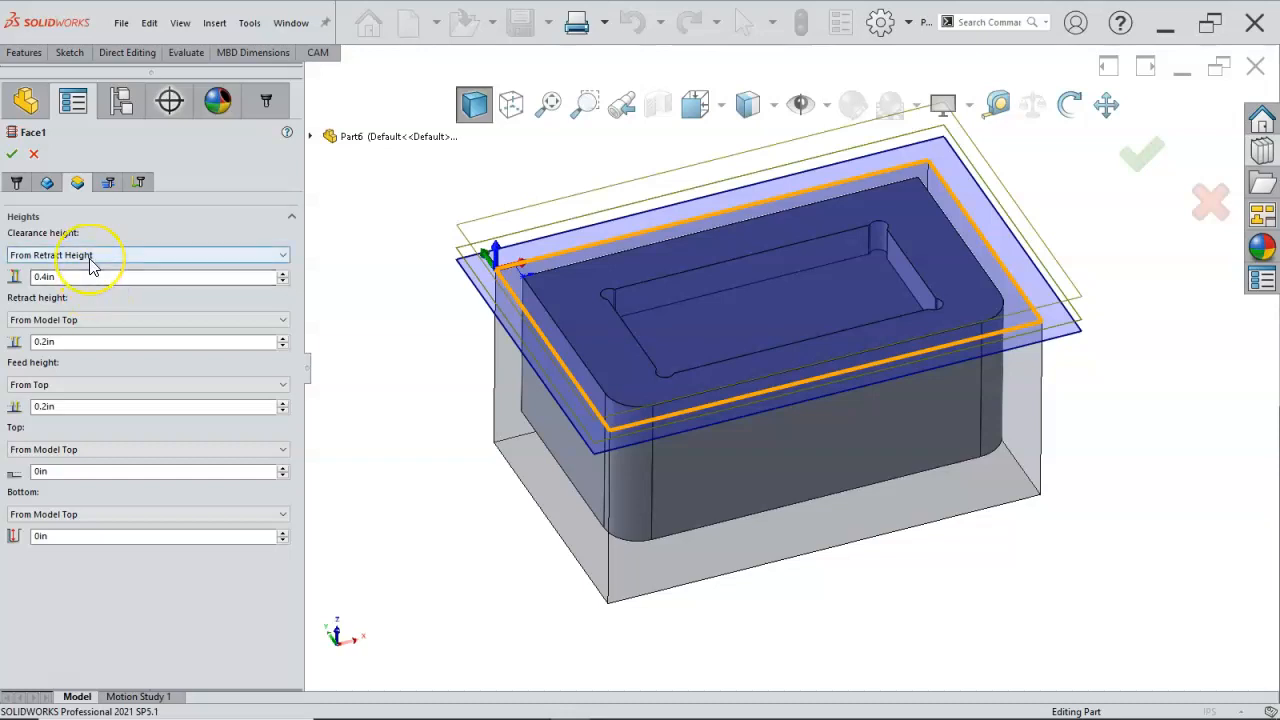
{"action": "left_click", "coordinate": [88, 340]}
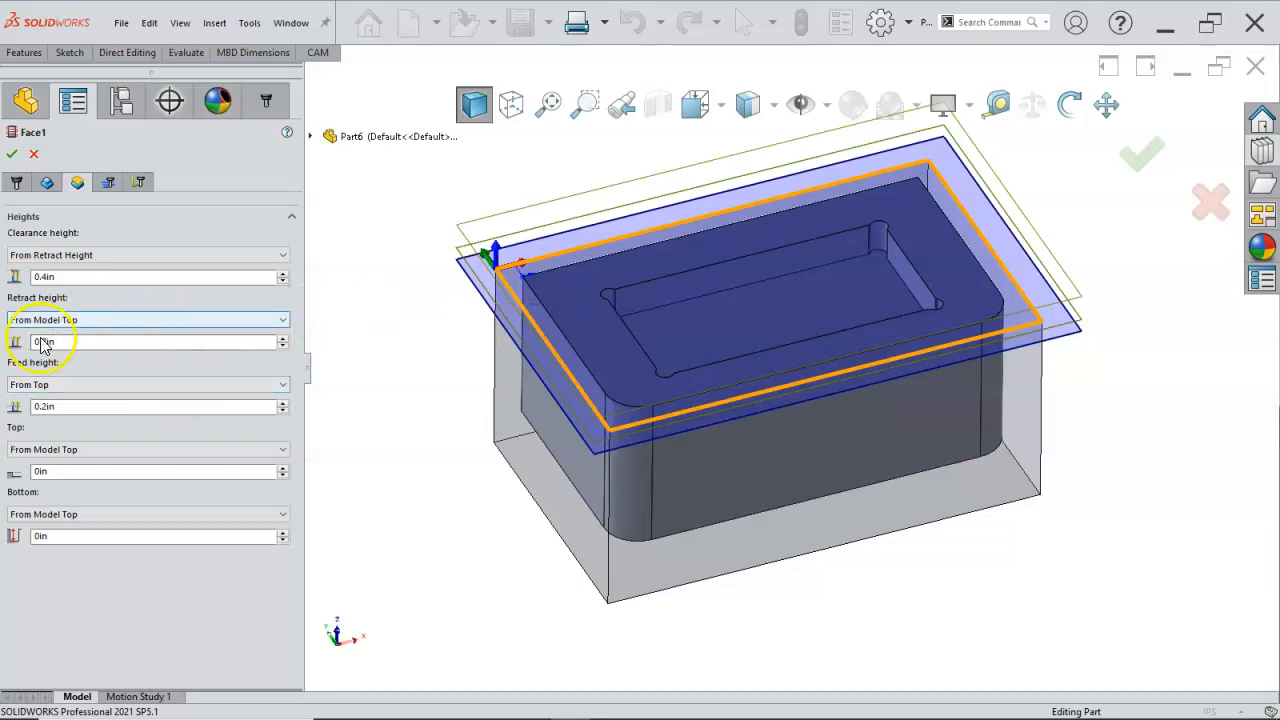
{"action": "left_click", "coordinate": [103, 319]}
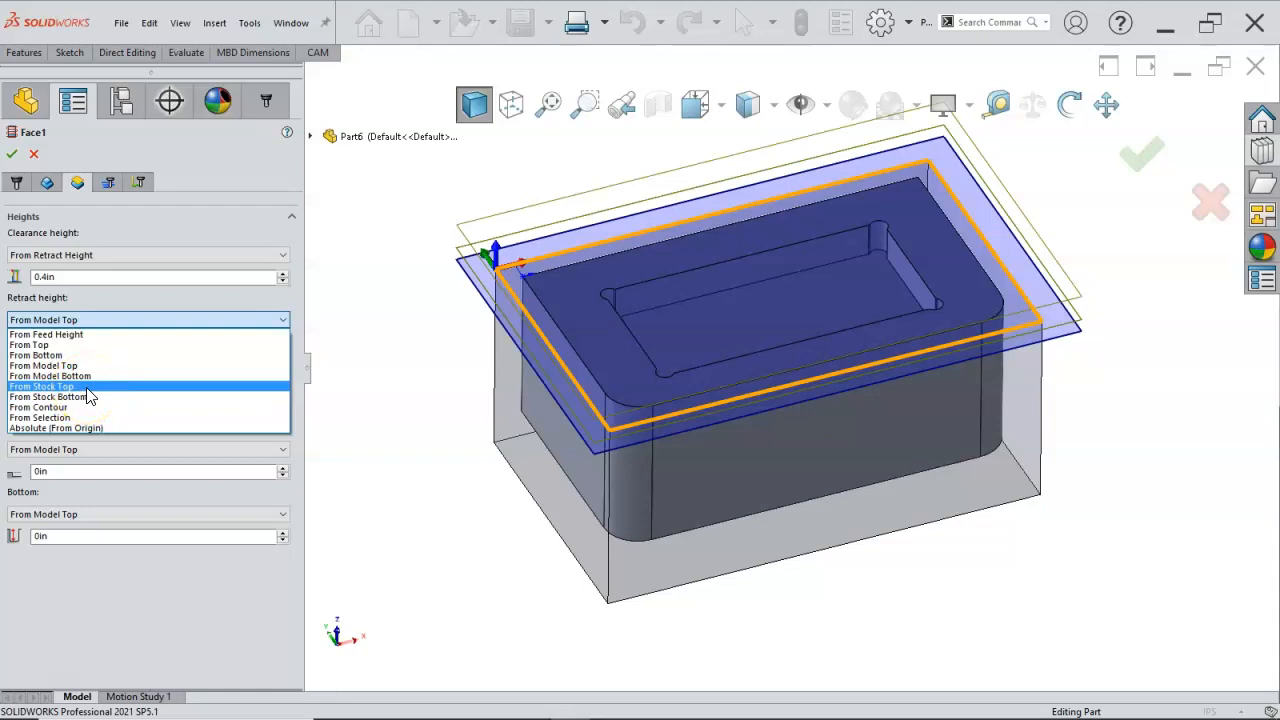
{"action": "left_click", "coordinate": [182, 232]}
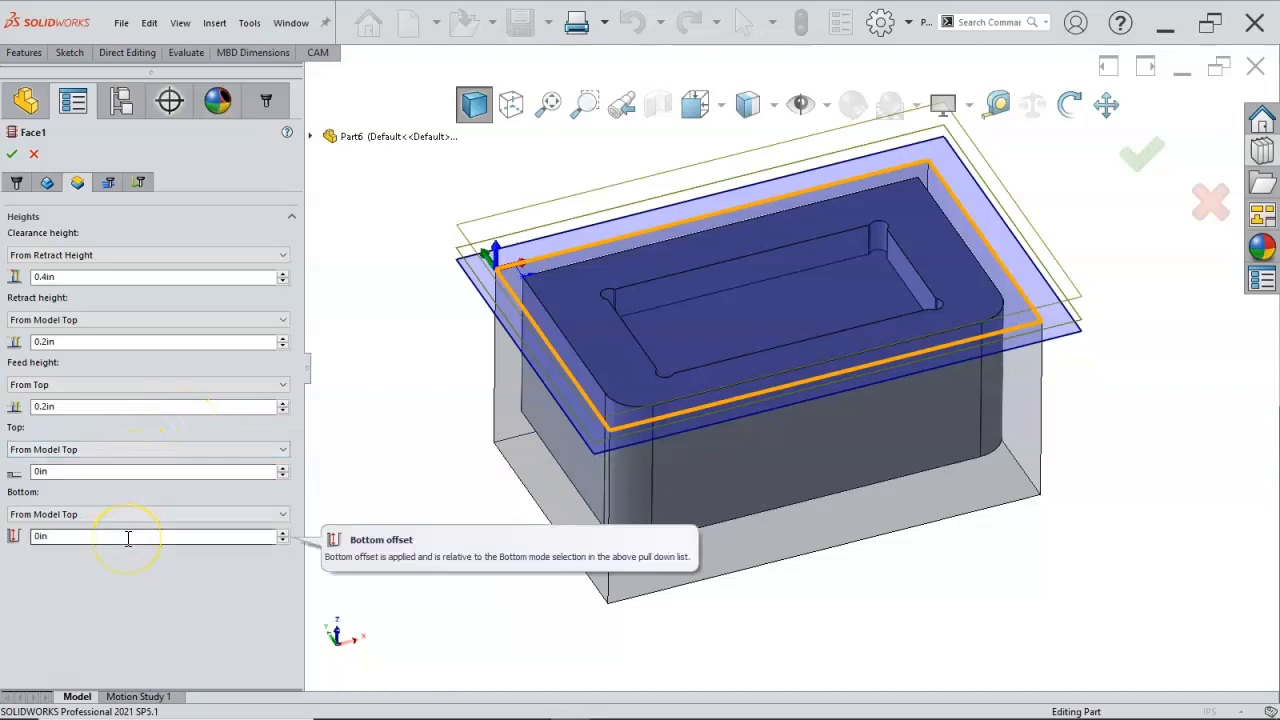
{"action": "middle_click_drag", "start_coordinate": [322, 445], "coordinate": [345, 405]}
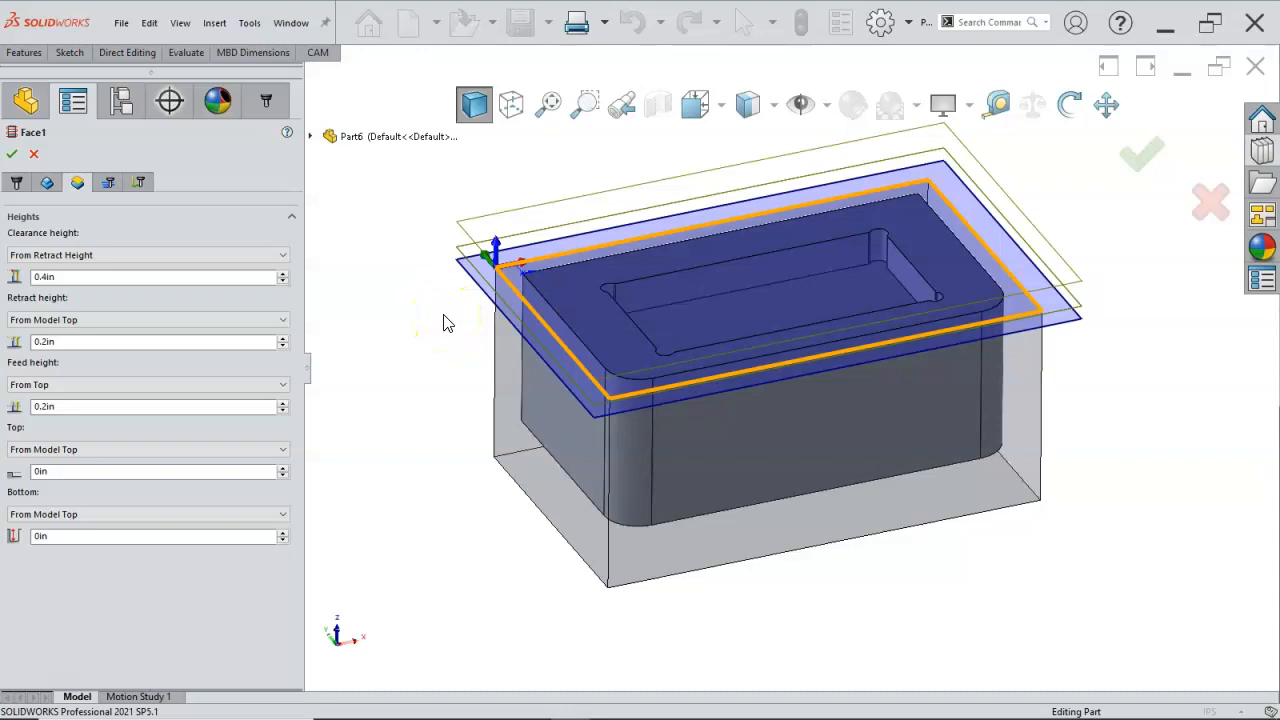
Step: Set the stepover of the face operation's passes to 0.4 in
{"action": "left_click", "coordinate": [110, 184]}
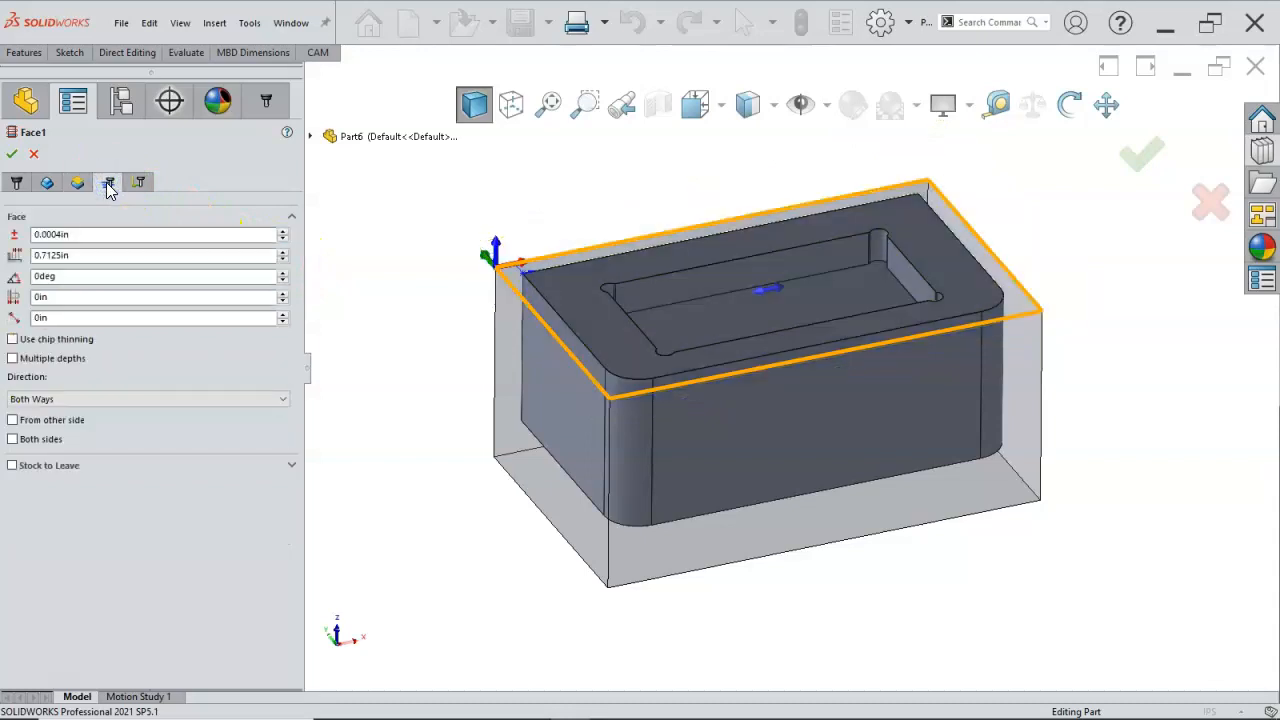
{"action": "mouse_move", "coordinate": [85, 254]}
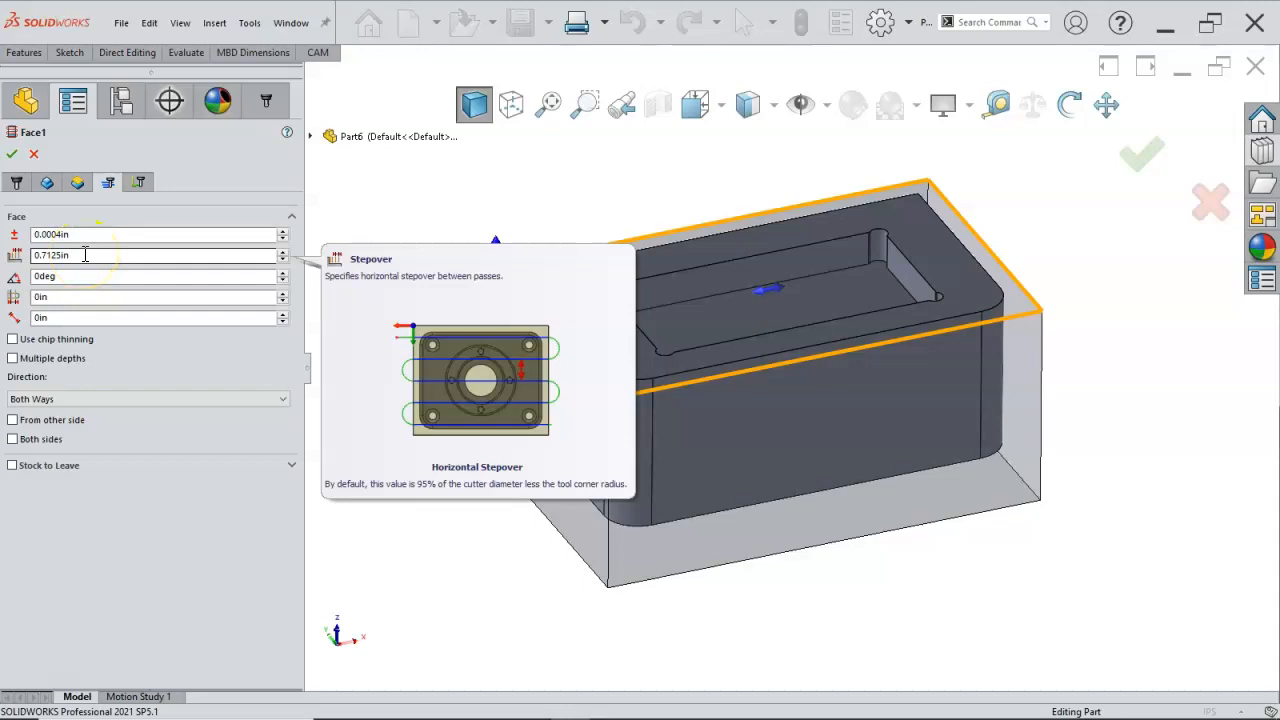
{"action": "double_click", "coordinate": [85, 254]}
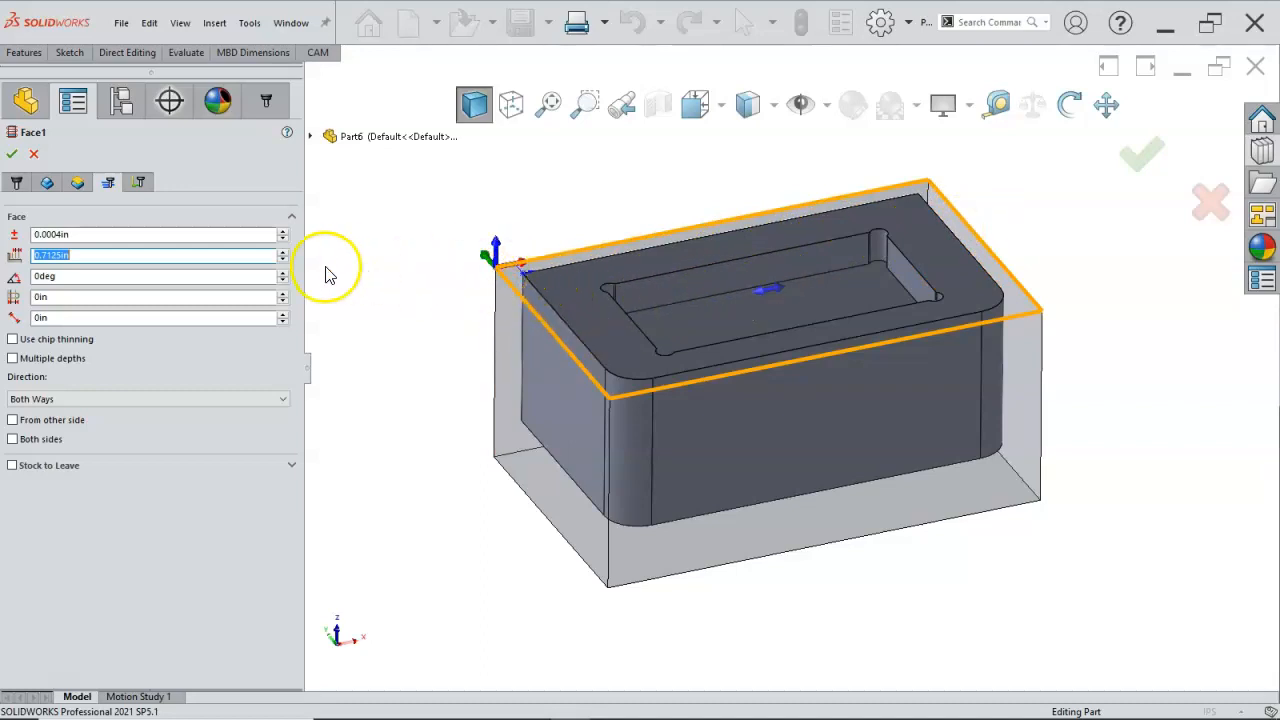
{"action": "key", "text": "BackSpace"}
{"action": "type", "text": ".4"}
{"action": "key", "text": "Tab"}
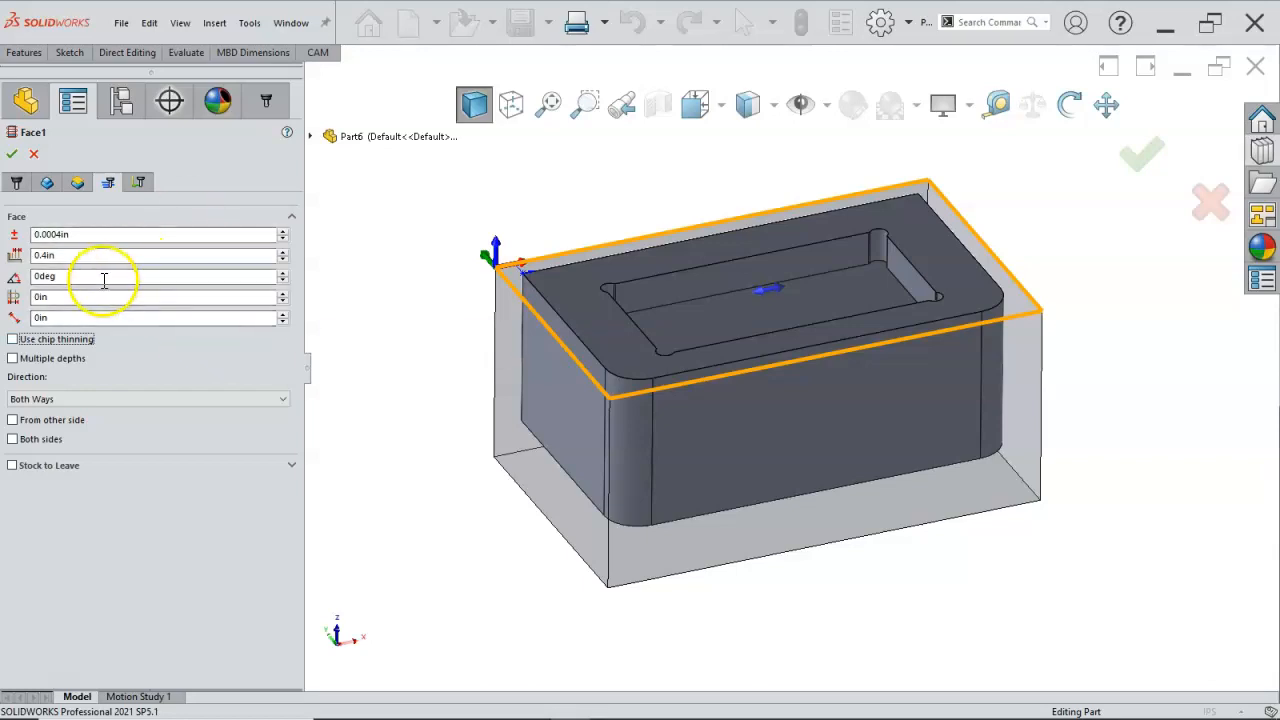
Step: Review the face operation's pass angle, stock offset and cutting direction options against the block
{"action": "mouse_move", "coordinate": [104, 280]}
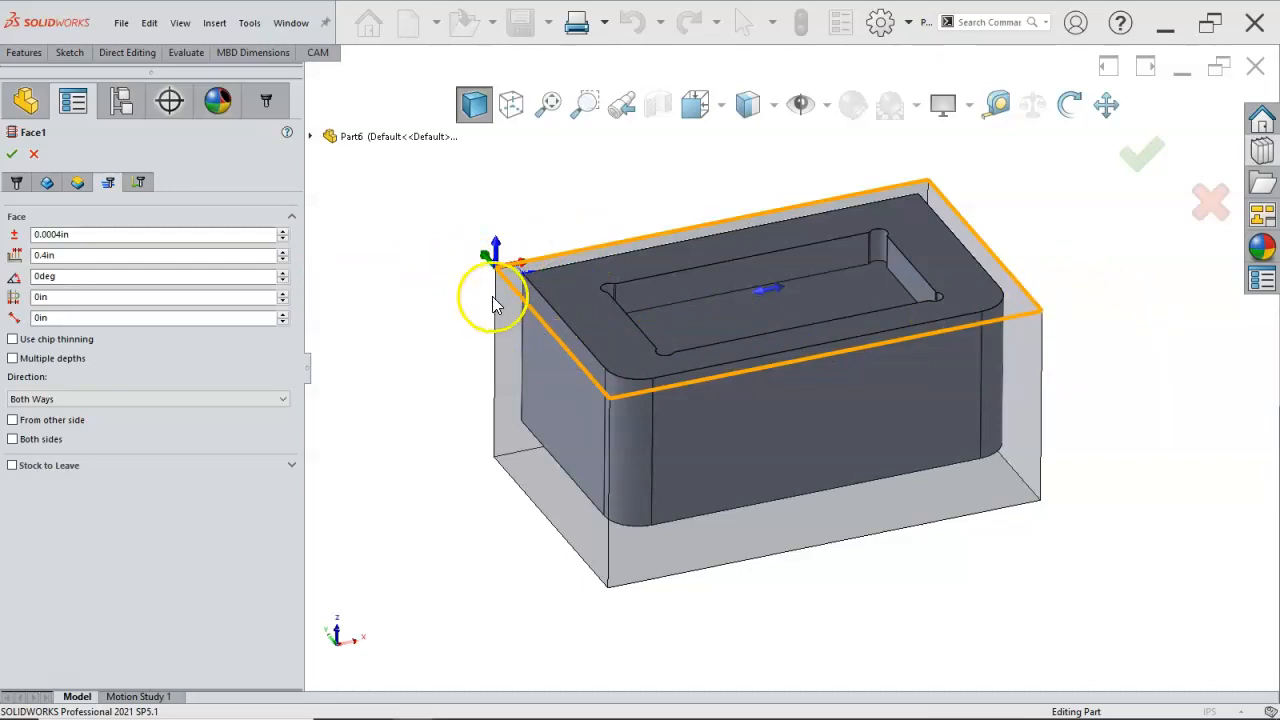
{"action": "middle_click_drag", "start_coordinate": [943, 189], "coordinate": [966, 252]}
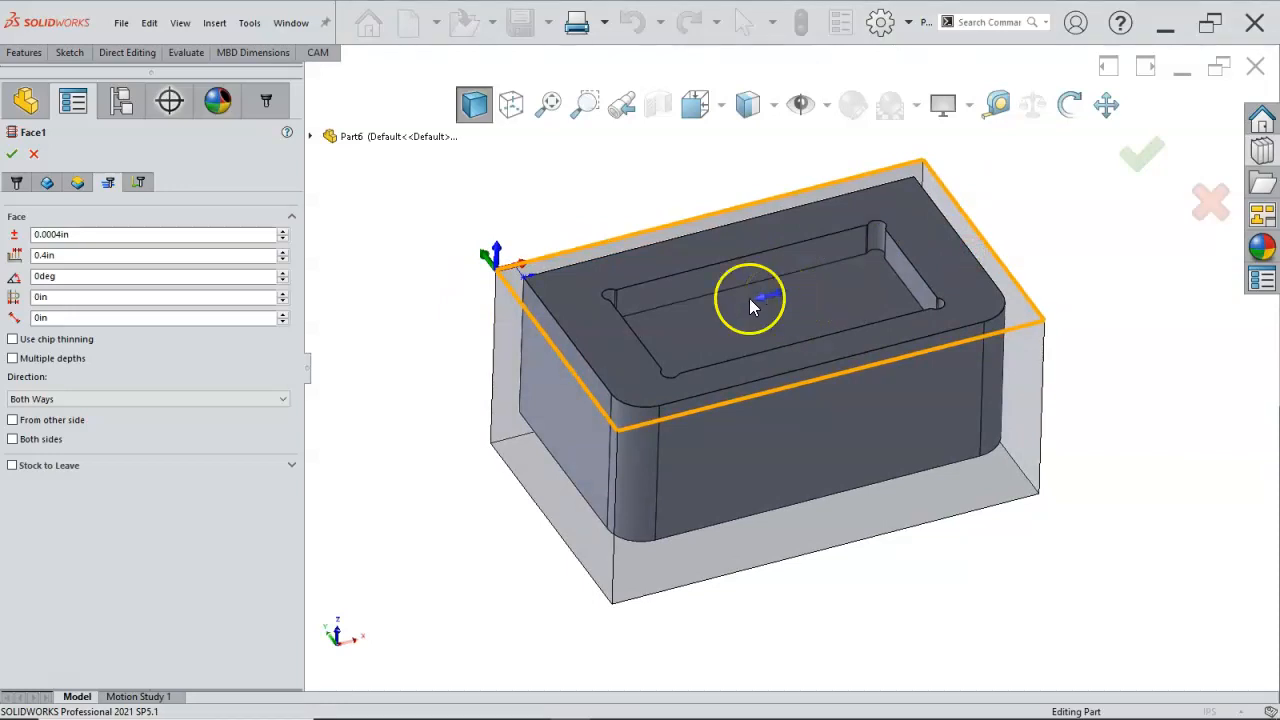
{"action": "scroll", "coordinate": [782, 298], "scroll_direction": "up", "scroll_amount": 2}
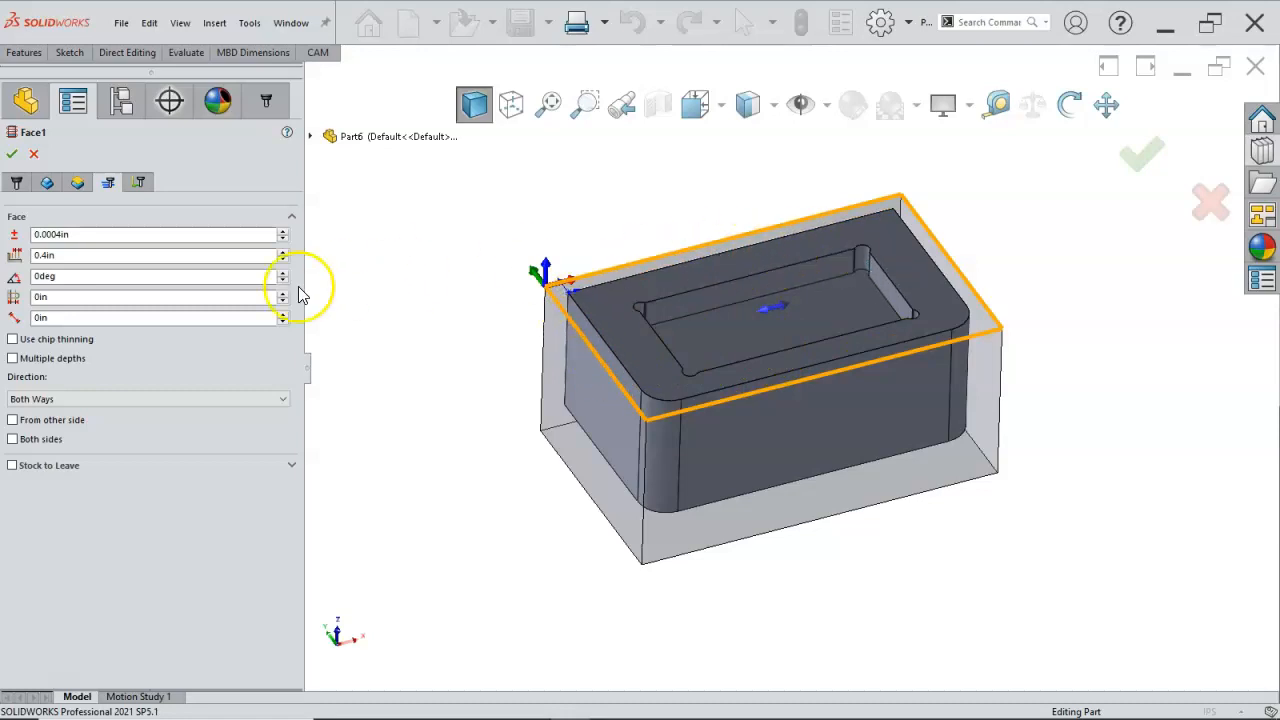
{"action": "left_click", "coordinate": [151, 317]}
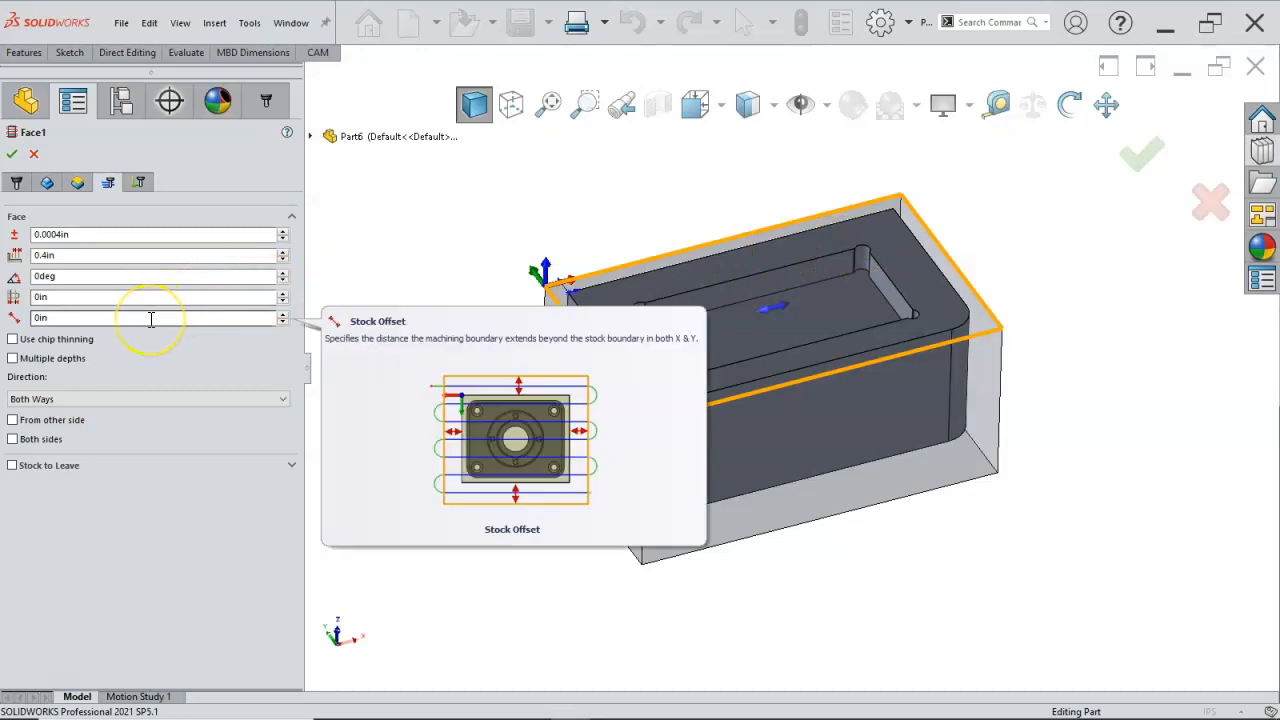
{"action": "left_click", "coordinate": [132, 400]}
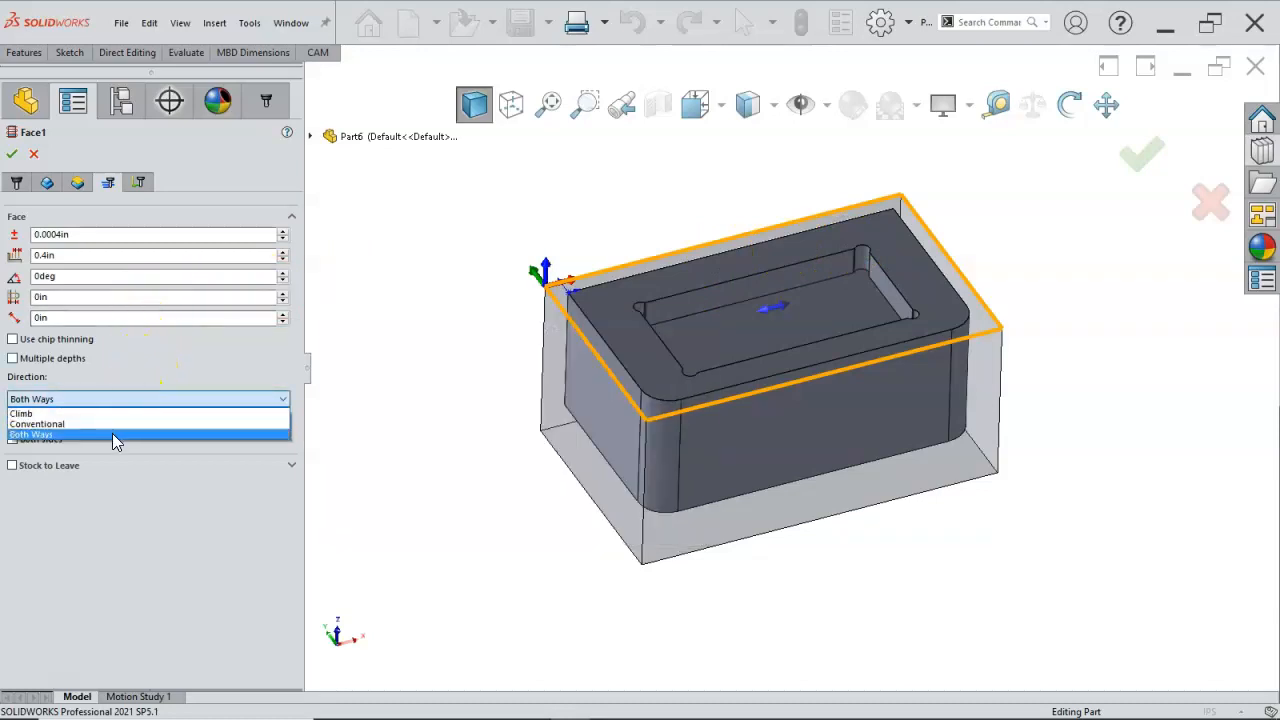
{"action": "left_click", "coordinate": [132, 370]}
Step: Set the face operation's lead-in radius to 0.2 in and accept the operation to generate its toolpath
{"action": "left_click", "coordinate": [137, 184]}
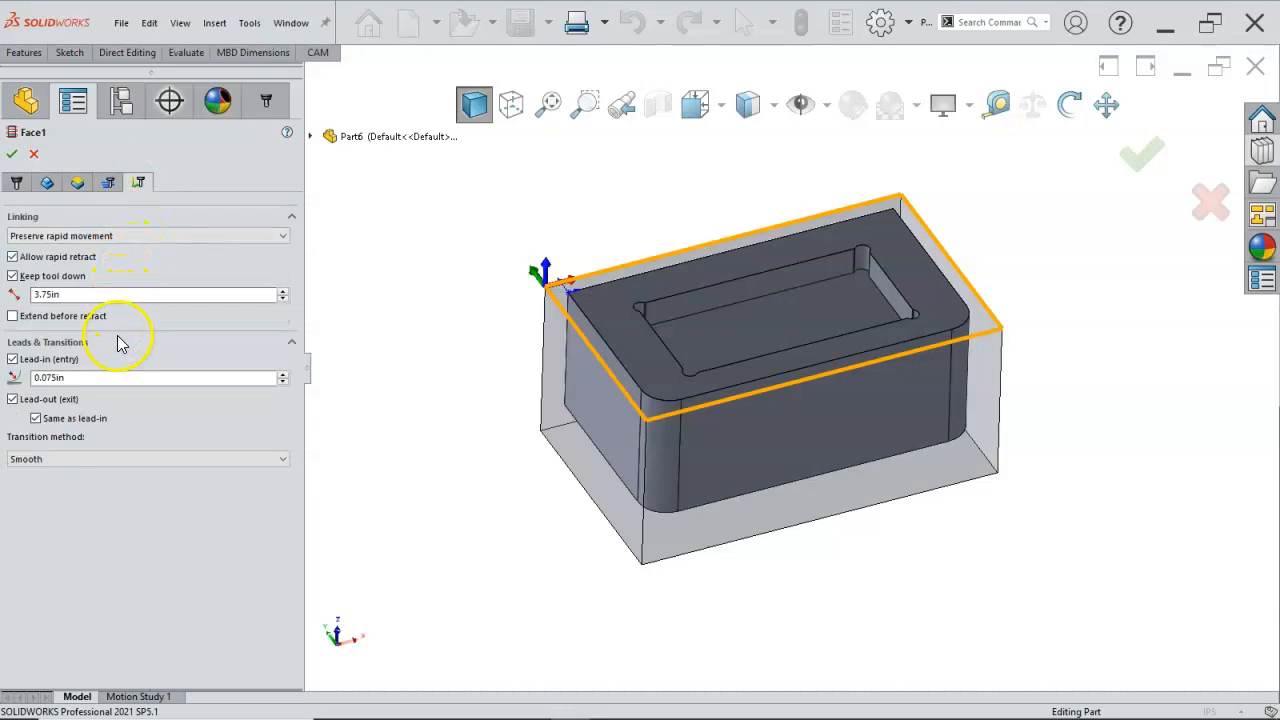
{"action": "double_click", "coordinate": [95, 377]}
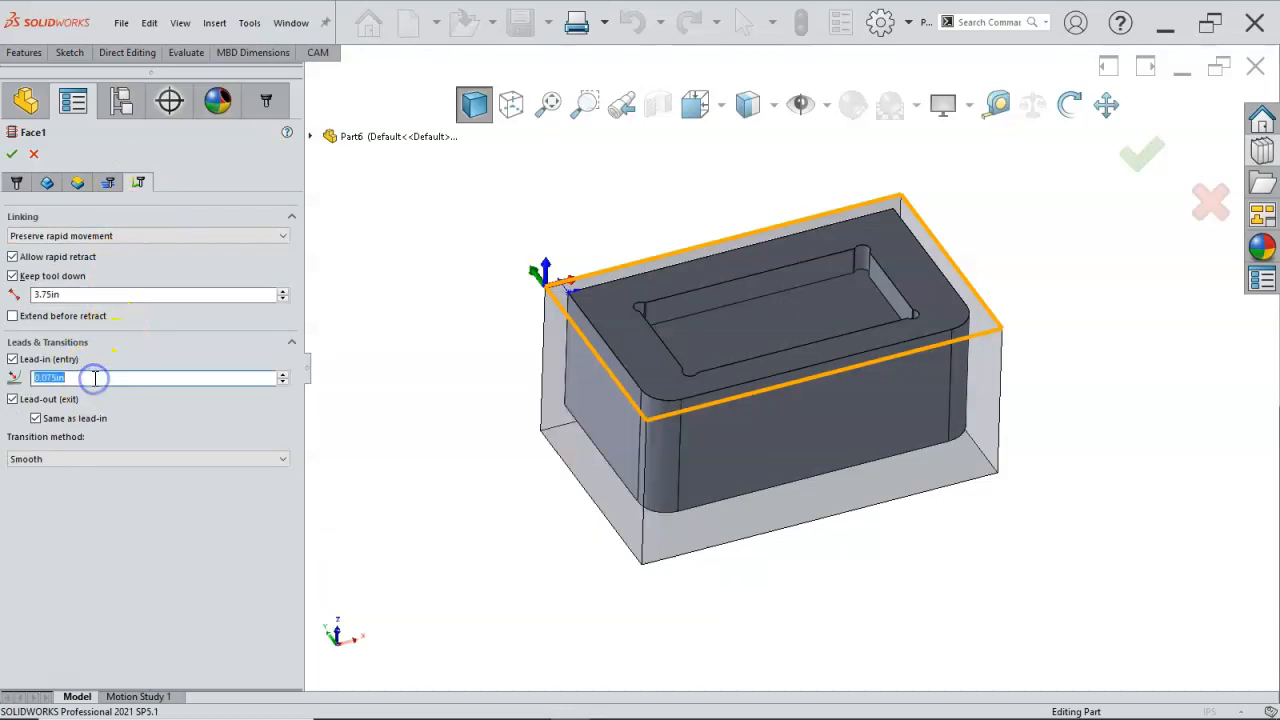
{"action": "type", "text": "0.2"}
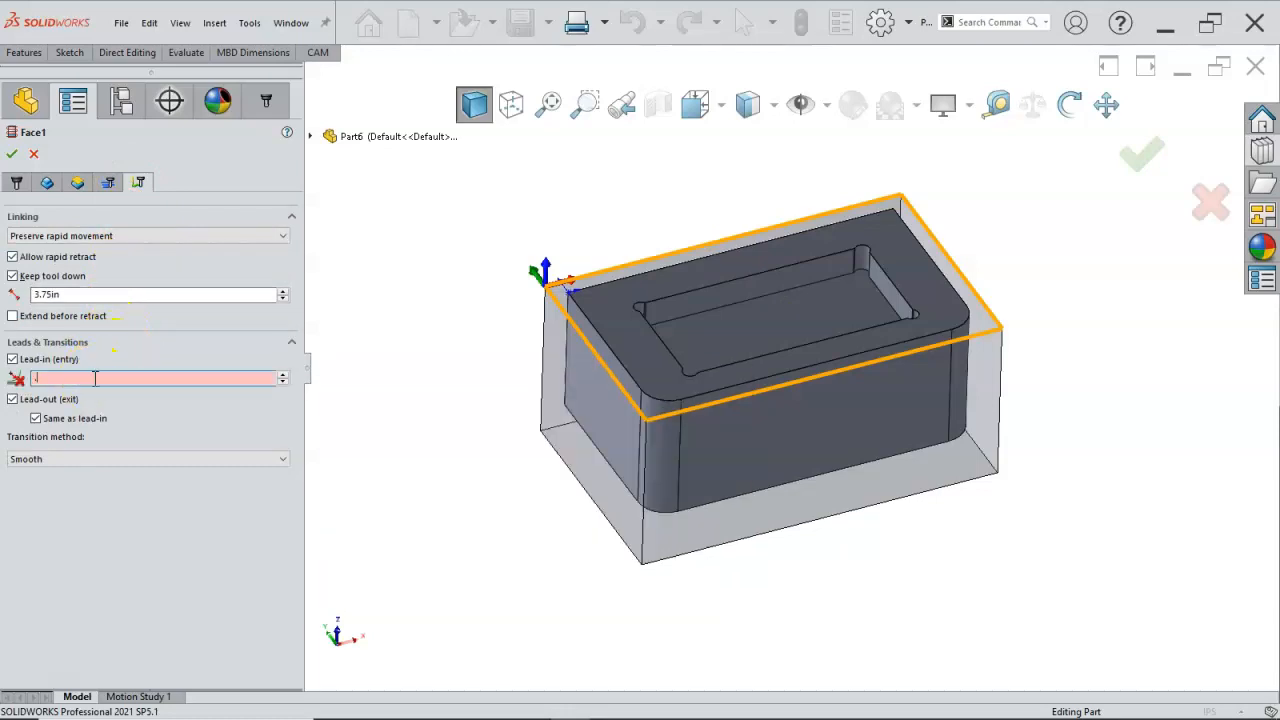
{"action": "key", "text": "Tab"}
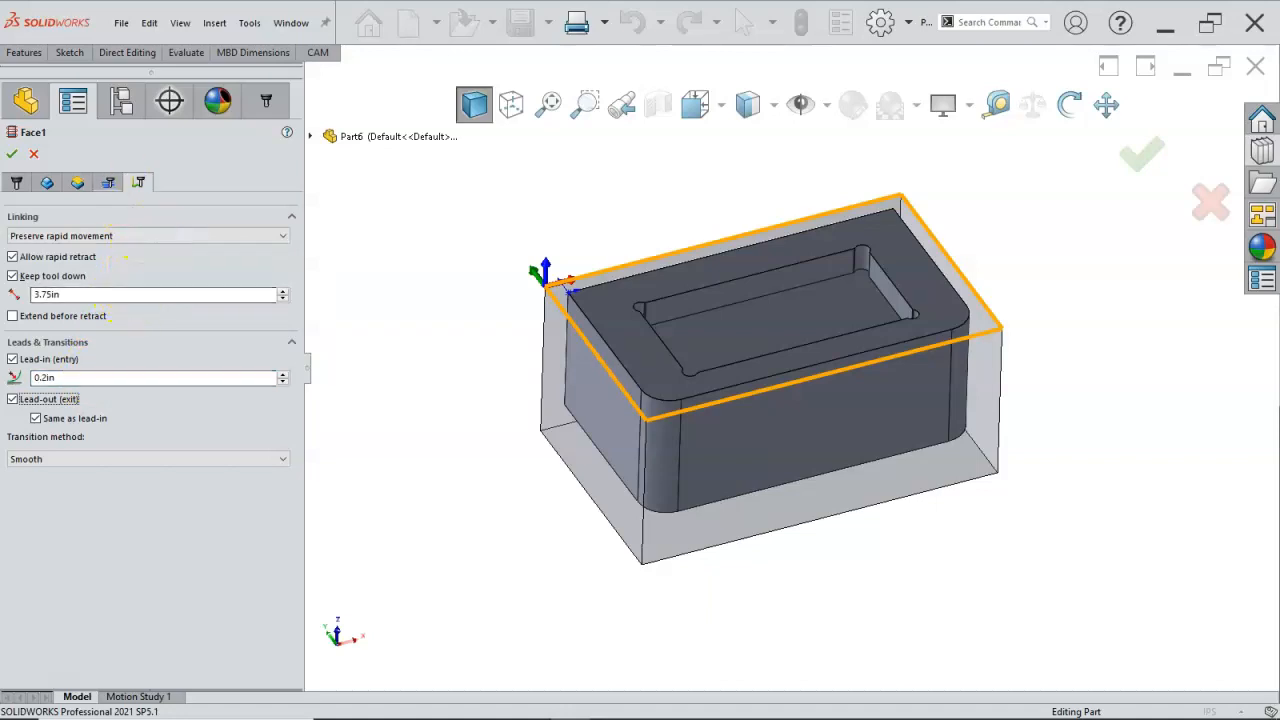
{"action": "left_click", "coordinate": [12, 153]}
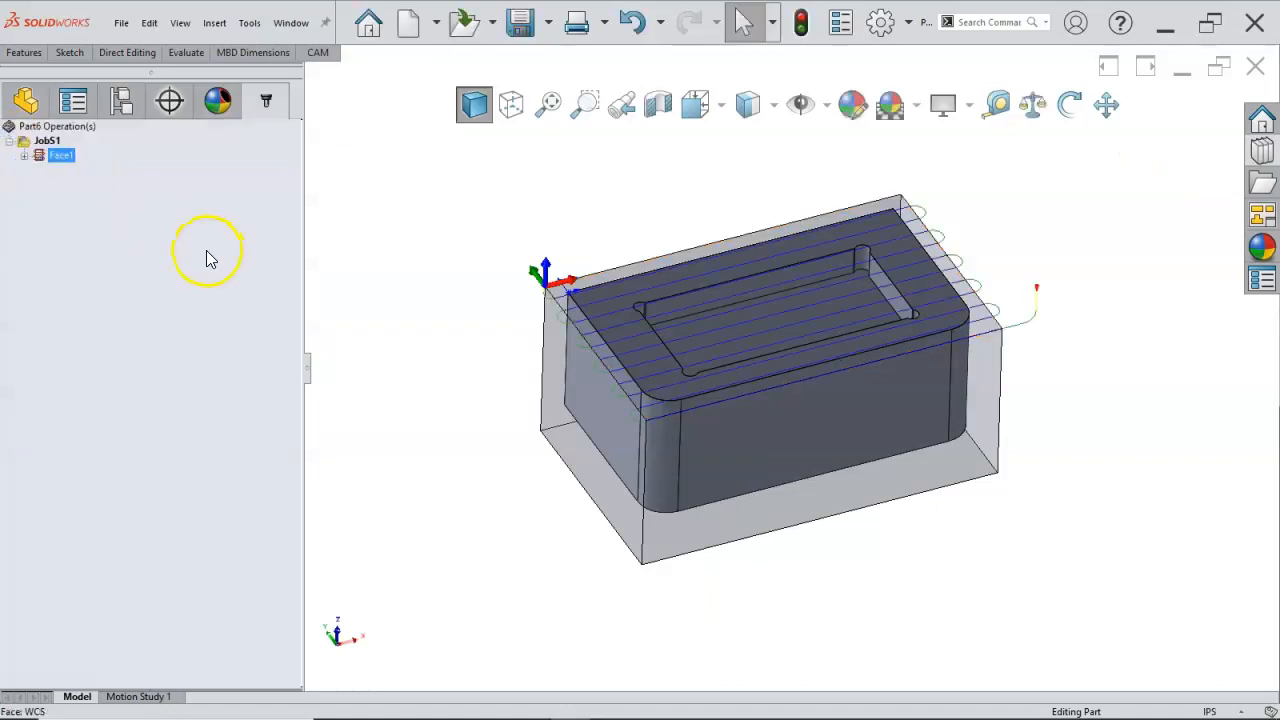
Step: Inspect the facing toolpath and its entry move, and hide the transparent stock body around the part
{"action": "middle_click_drag", "start_coordinate": [482, 288], "coordinate": [526, 309]}
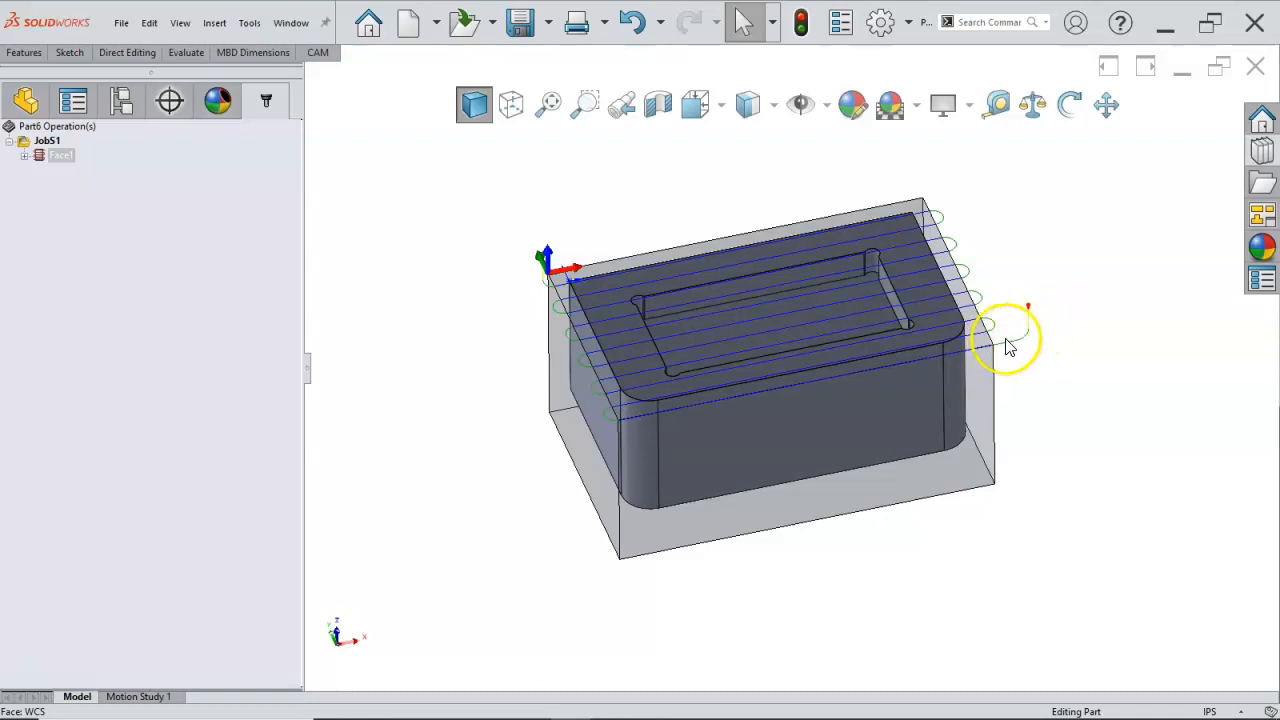
{"action": "middle_click_drag", "start_coordinate": [1008, 346], "coordinate": [1035, 318]}
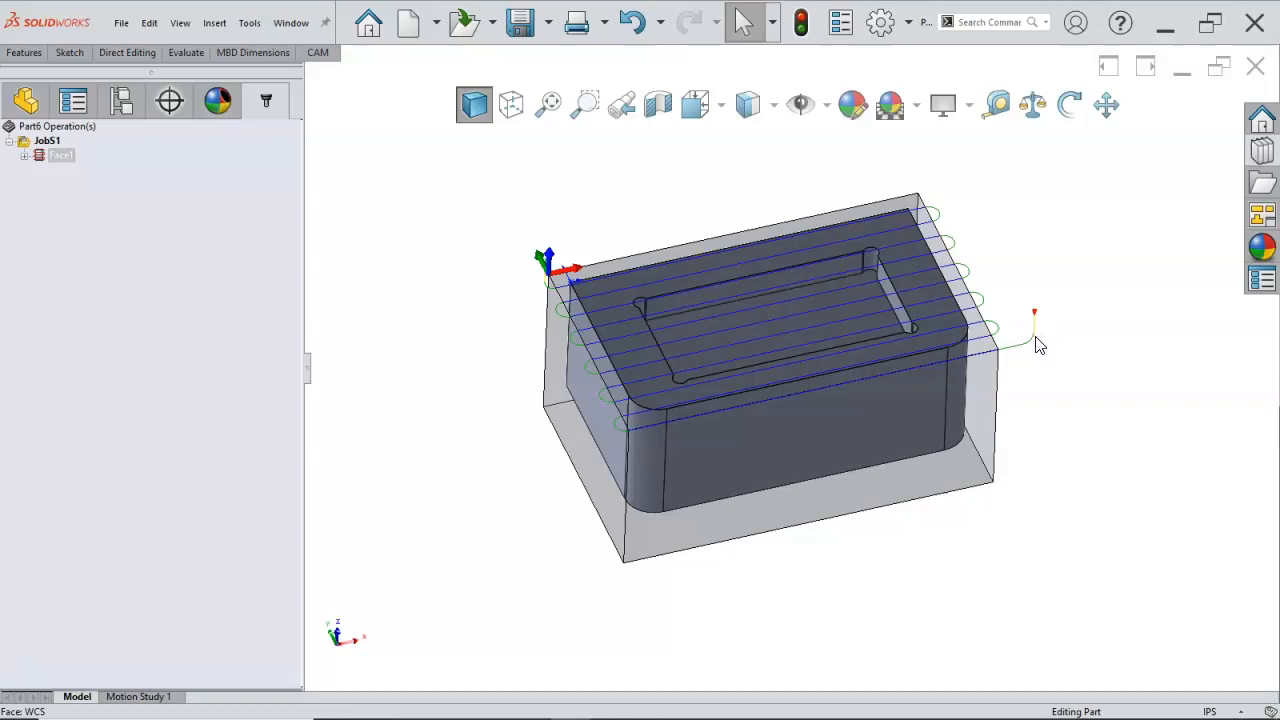
{"action": "middle_click_drag", "start_coordinate": [1038, 345], "coordinate": [1010, 354]}
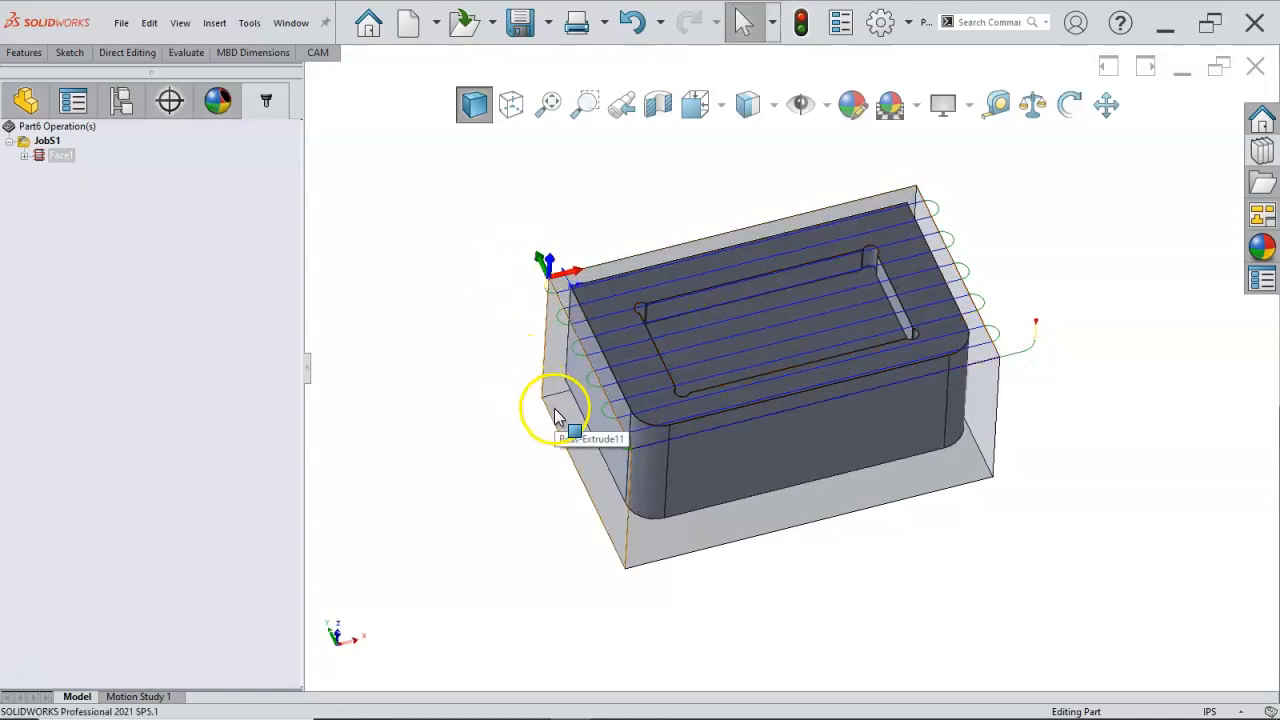
{"action": "key", "text": "Tab"}
{"action": "left_click", "coordinate": [477, 375]}
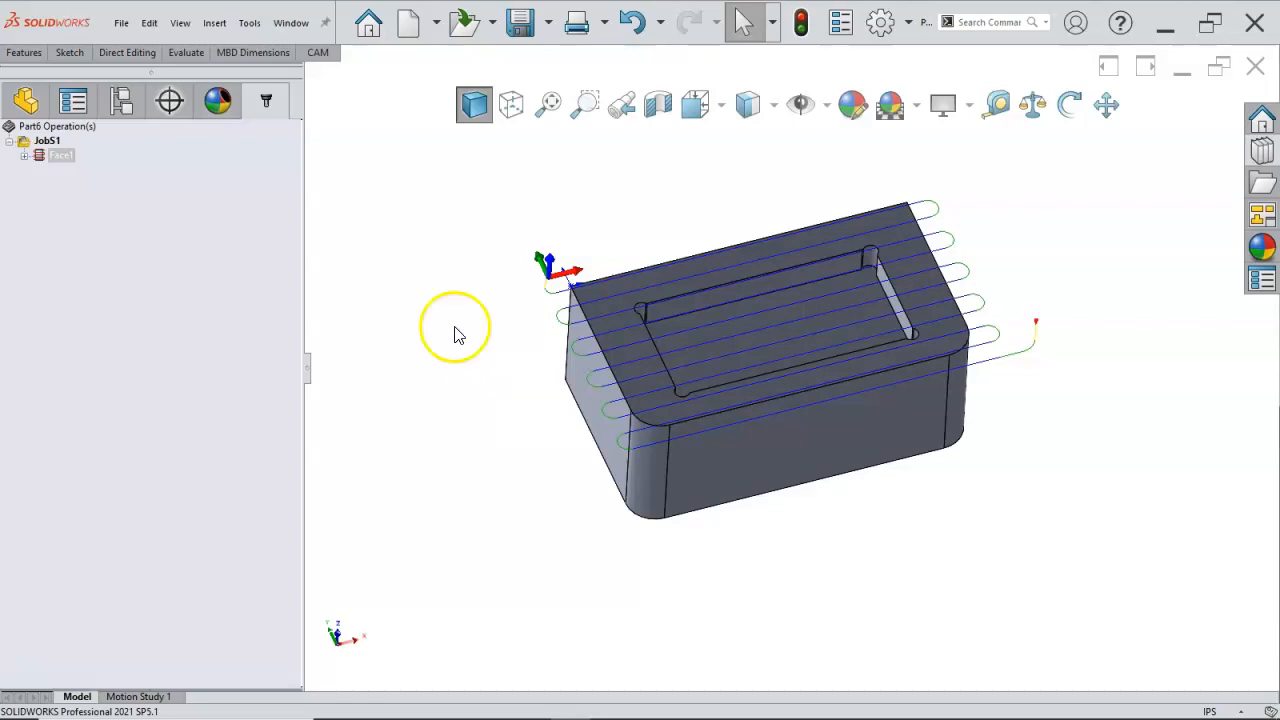
Step: Create a new 2D Contour milling operation in the job
{"action": "right_click", "coordinate": [104, 193]}
{"action": "key", "text": "Escape"}
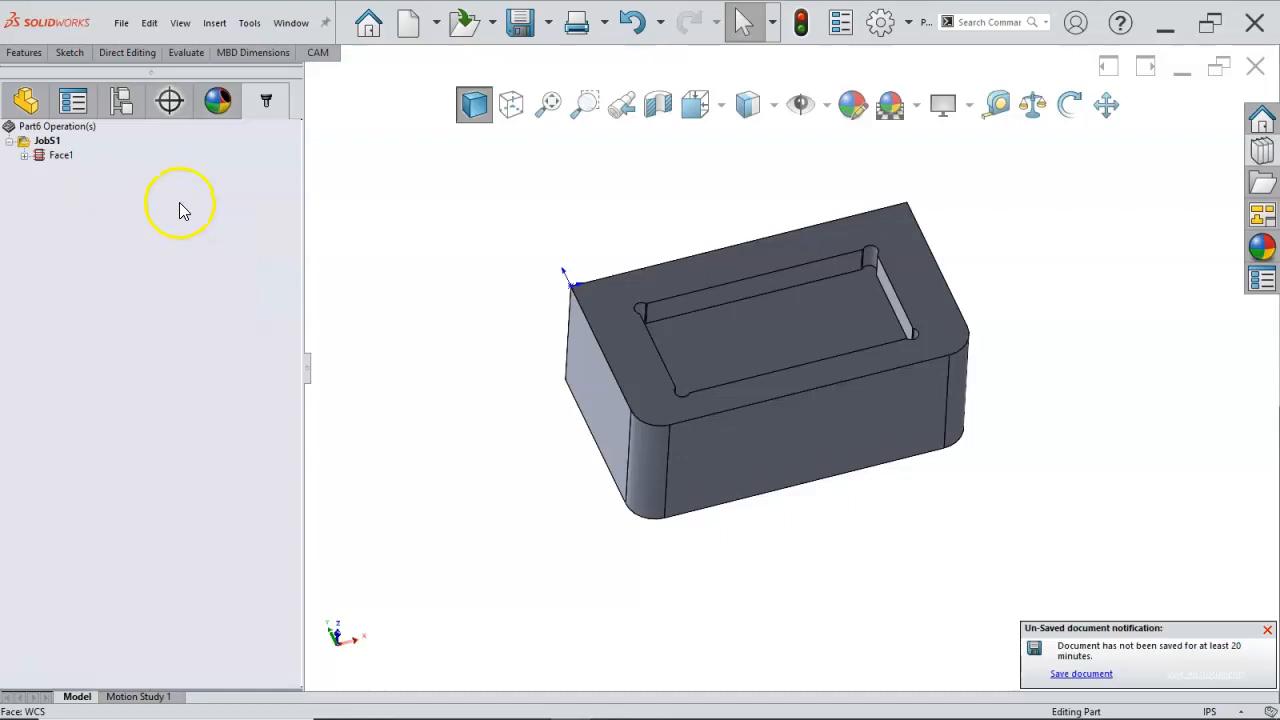
{"action": "right_click", "coordinate": [101, 194]}
{"action": "mouse_move", "coordinate": [163, 201]}
{"action": "mouse_move", "coordinate": [289, 224]}
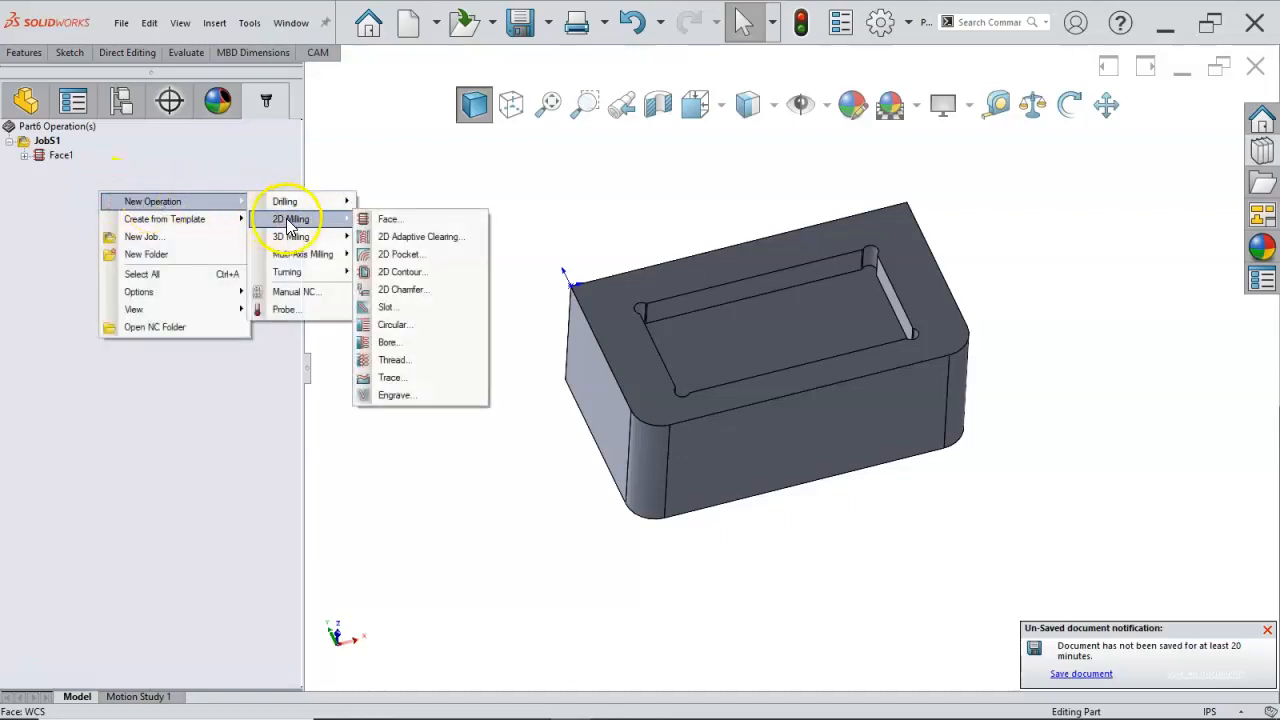
{"action": "left_click", "coordinate": [392, 273]}
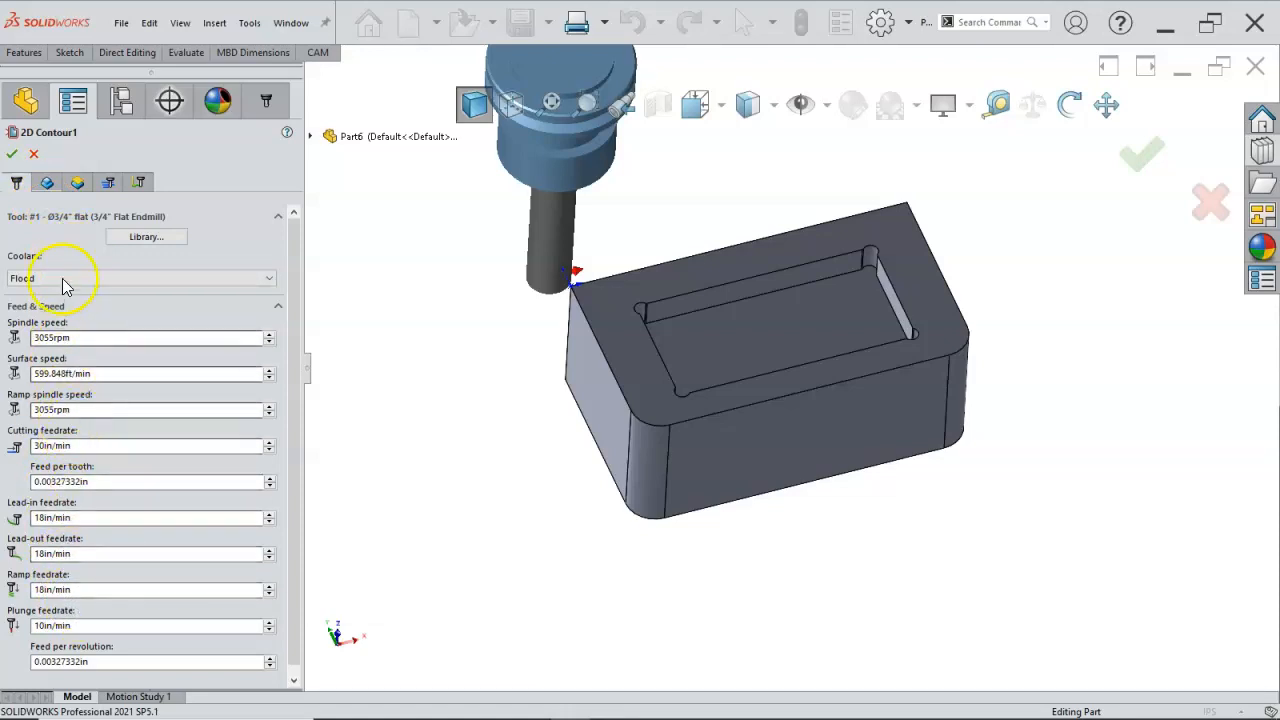
Step: Select the block's bottom outer edge loop as the contour to machine and reverse its direction
{"action": "left_click", "coordinate": [50, 185]}
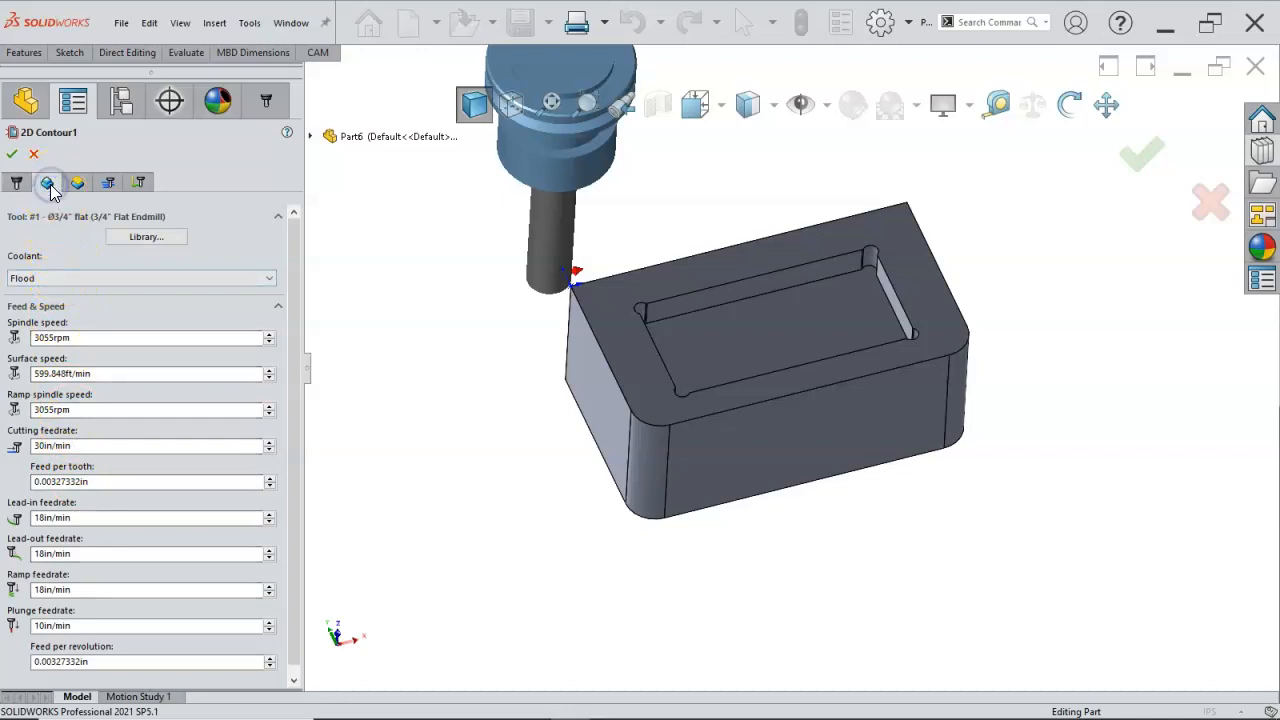
{"action": "left_click", "coordinate": [69, 240]}
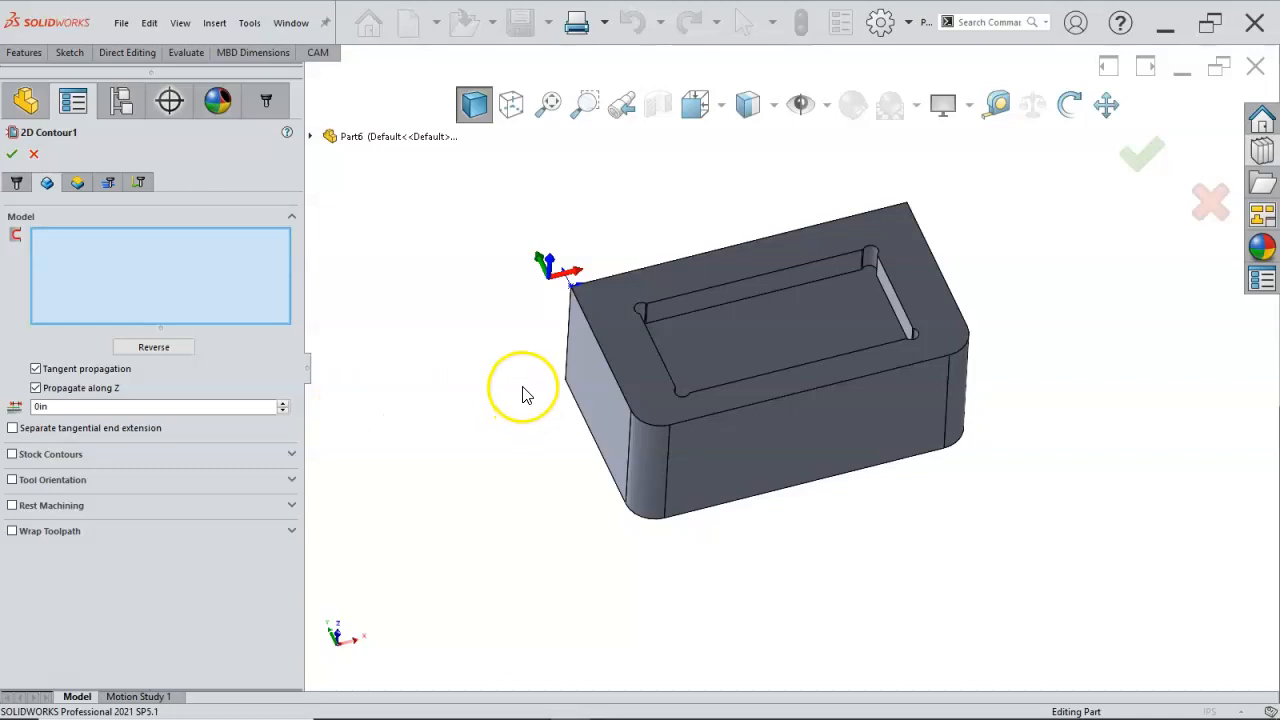
{"action": "left_click", "coordinate": [583, 421]}
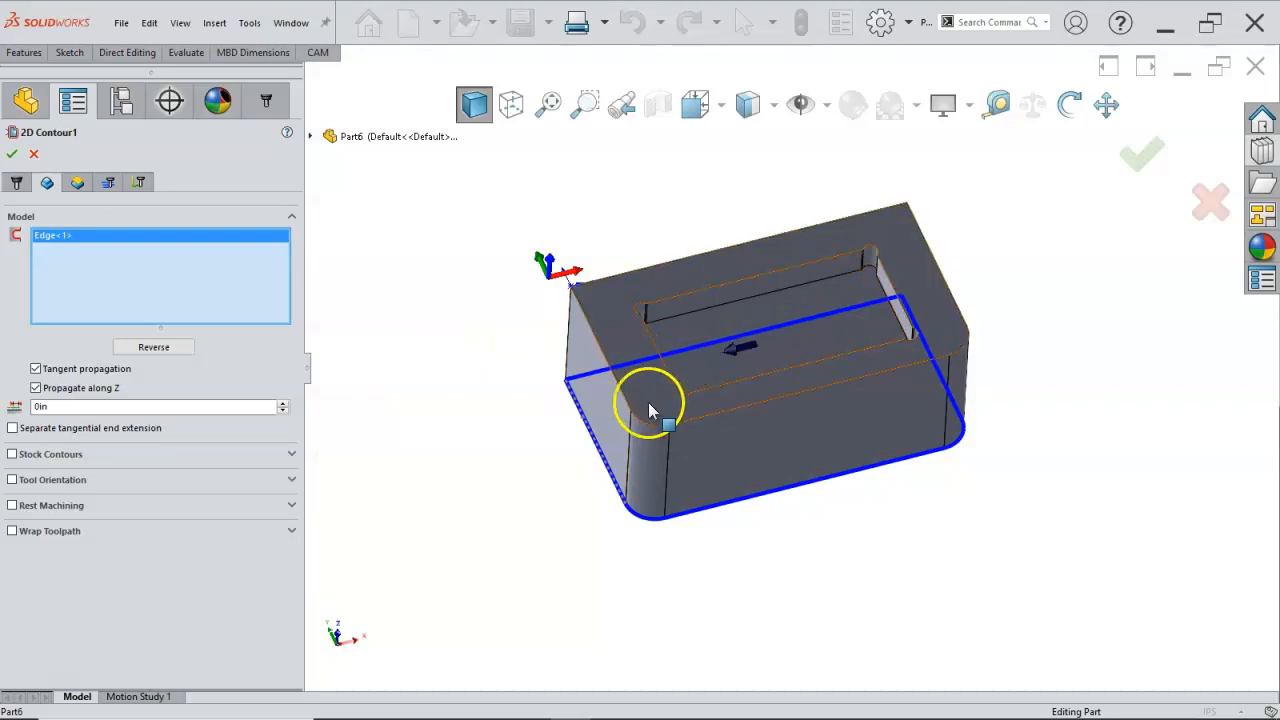
{"action": "left_click", "coordinate": [132, 350]}
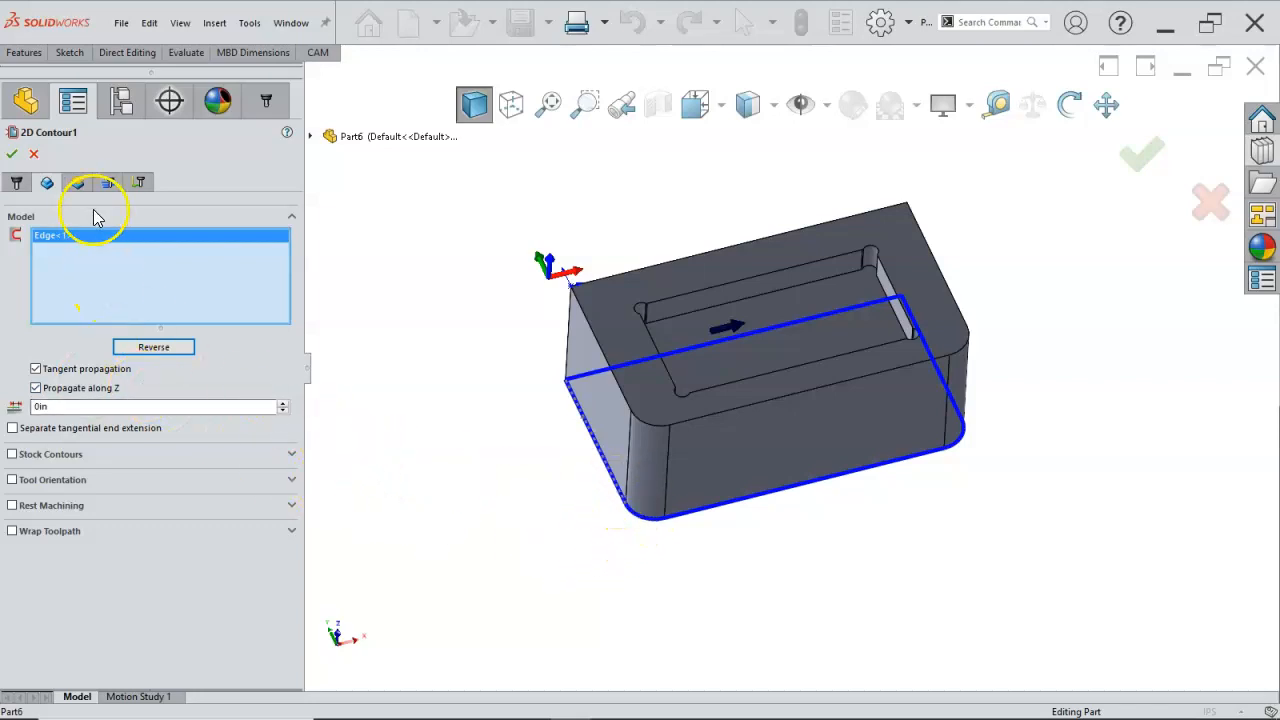
Step: Set the contour operation's bottom height offset to -0.01 in from the contour
{"action": "left_click", "coordinate": [77, 183]}
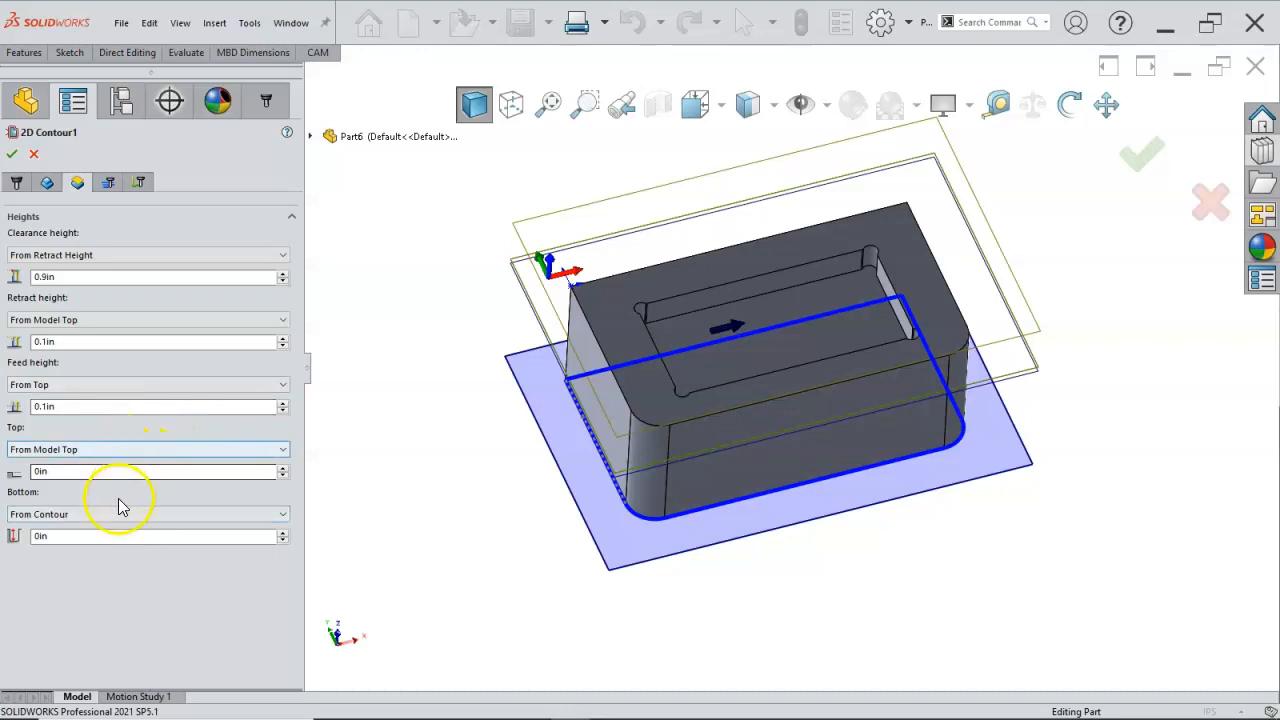
{"action": "double_click", "coordinate": [66, 538]}
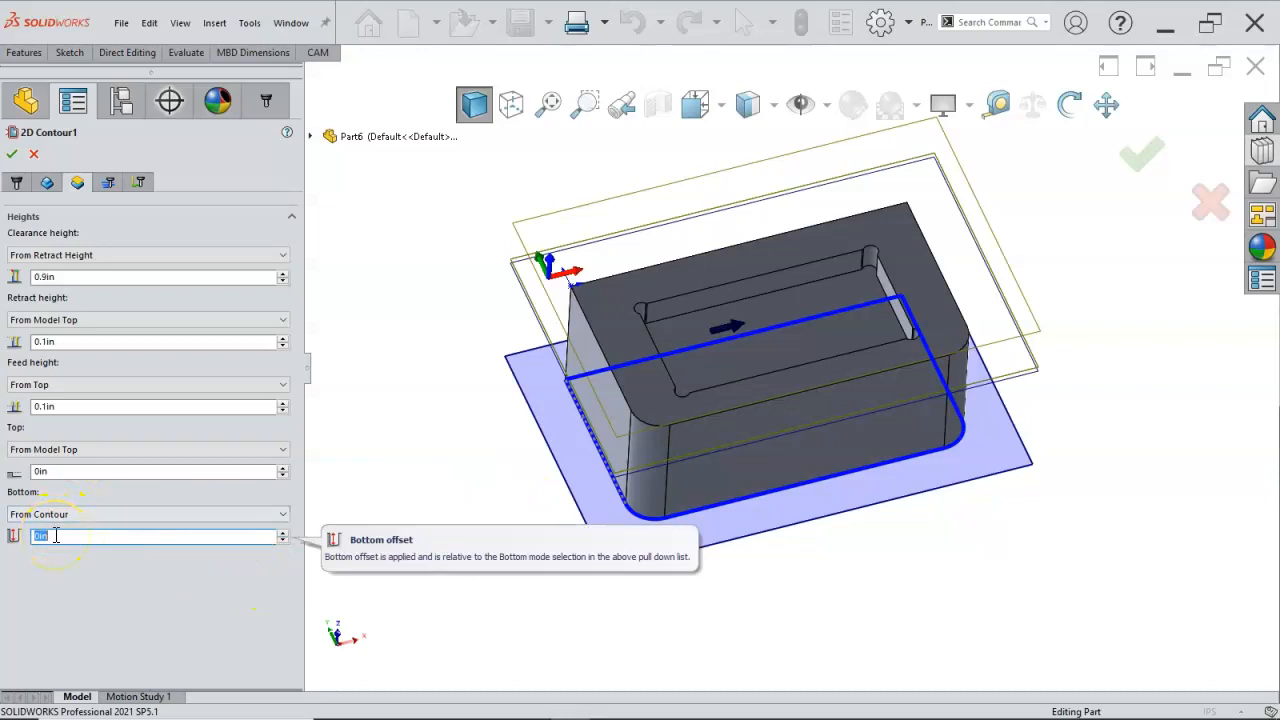
{"action": "type", "text": "-"}
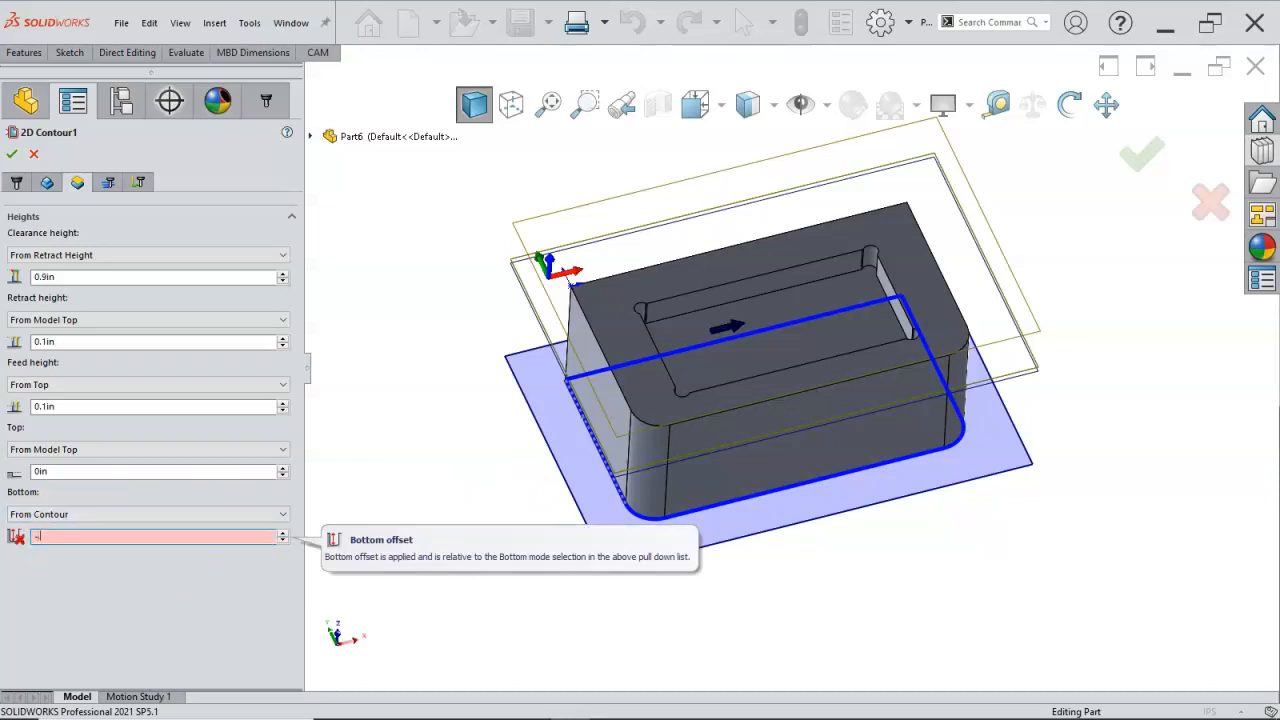
{"action": "type", "text": "0.01in"}
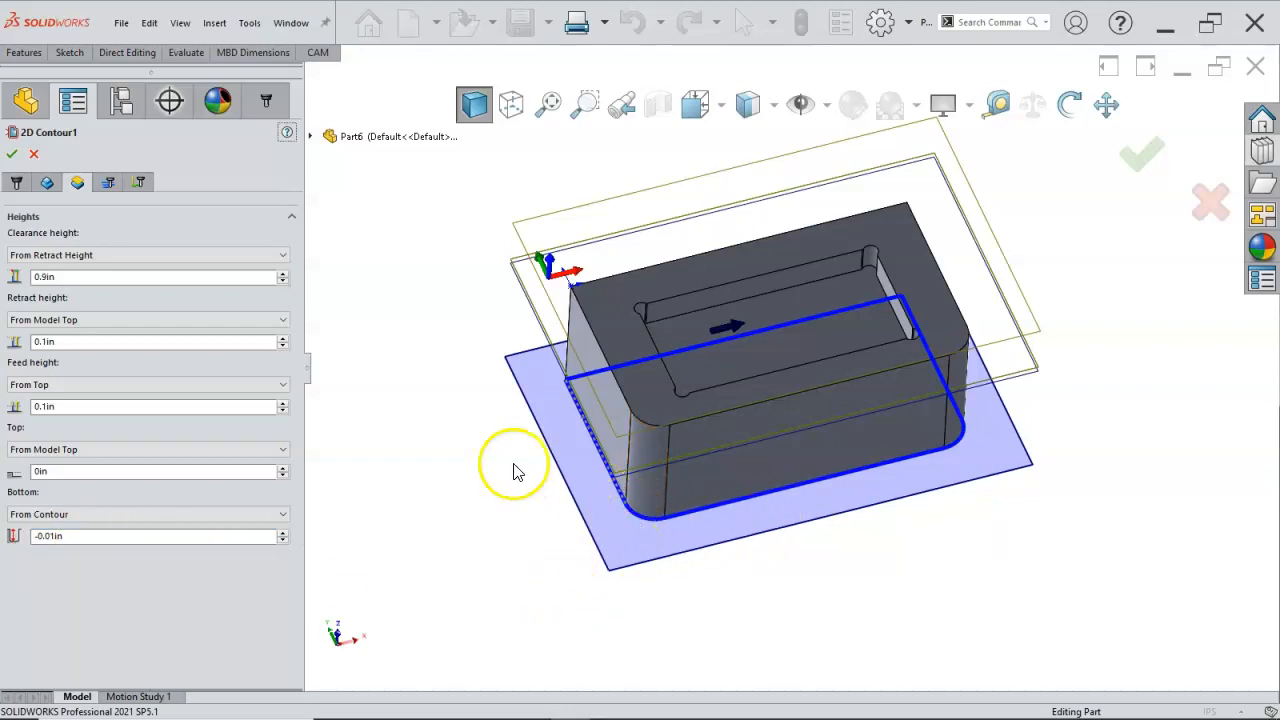
Step: Review the contour operation's pass settings and compensation types: In Computer, In Control, Wear, Inverse Wear and Off
{"action": "left_click", "coordinate": [108, 182]}
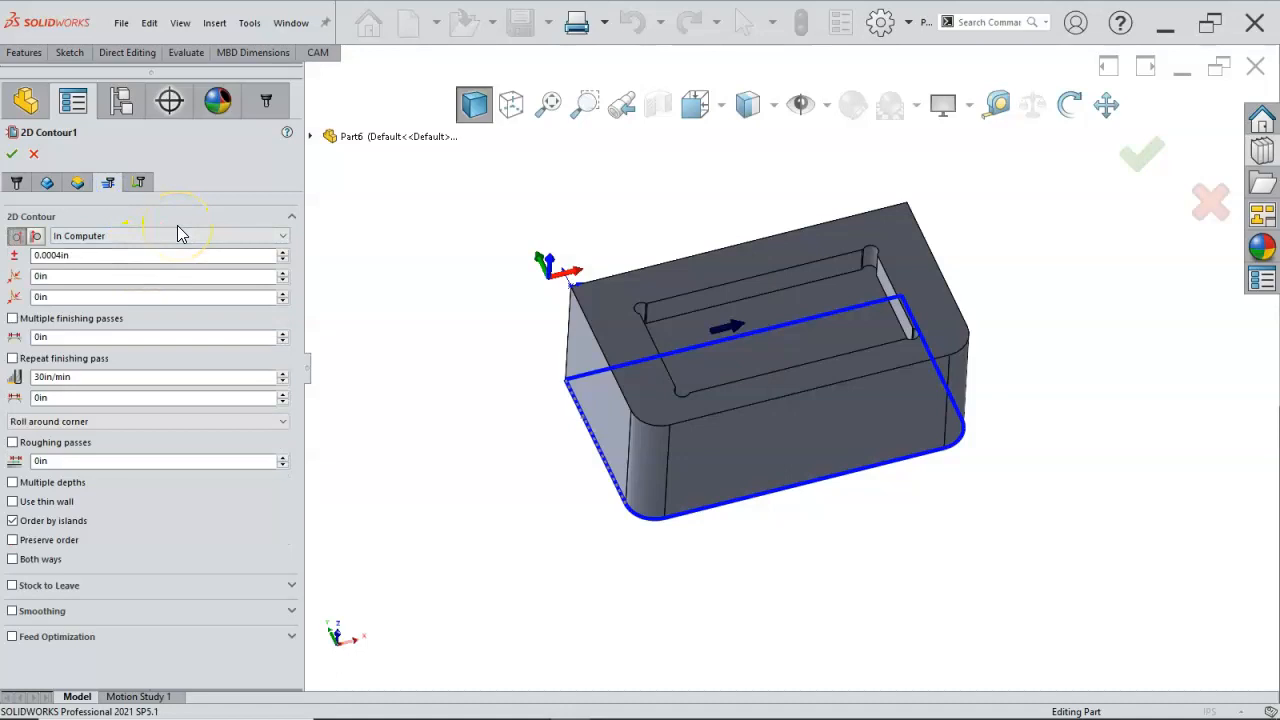
{"action": "left_click", "coordinate": [171, 234]}
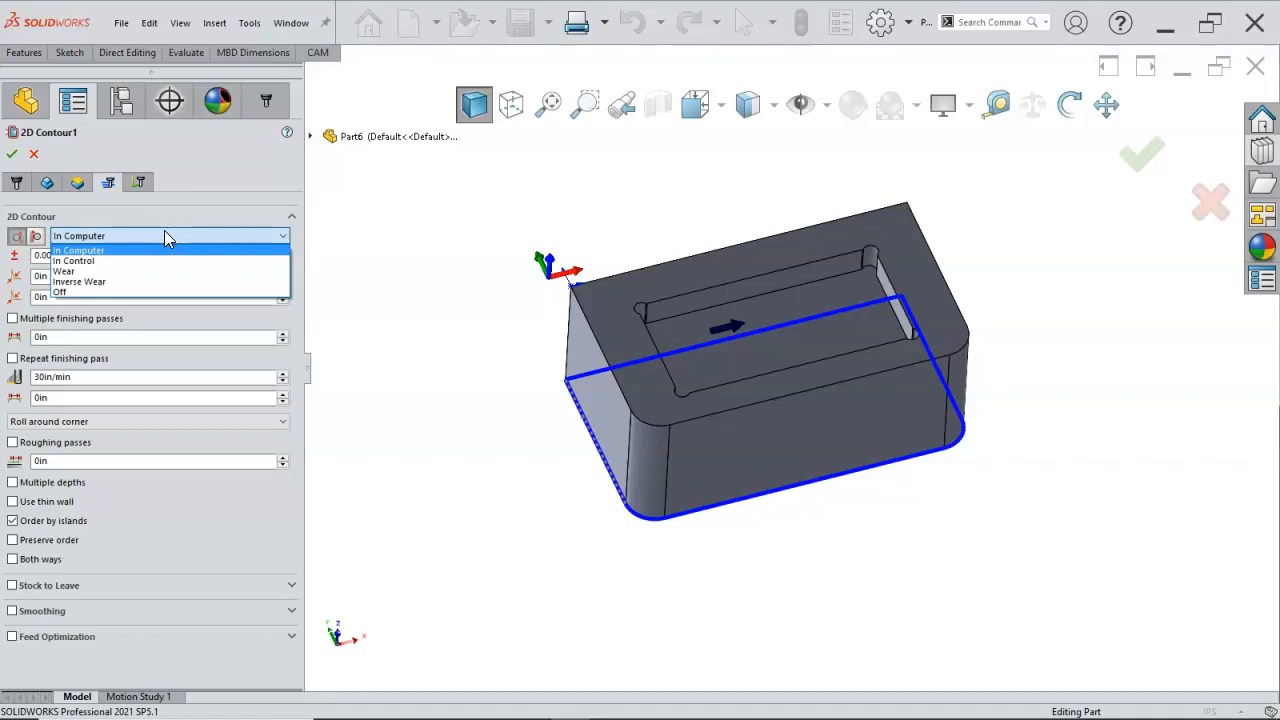
{"action": "mouse_move", "coordinate": [164, 230]}
{"action": "left_click", "coordinate": [157, 228]}
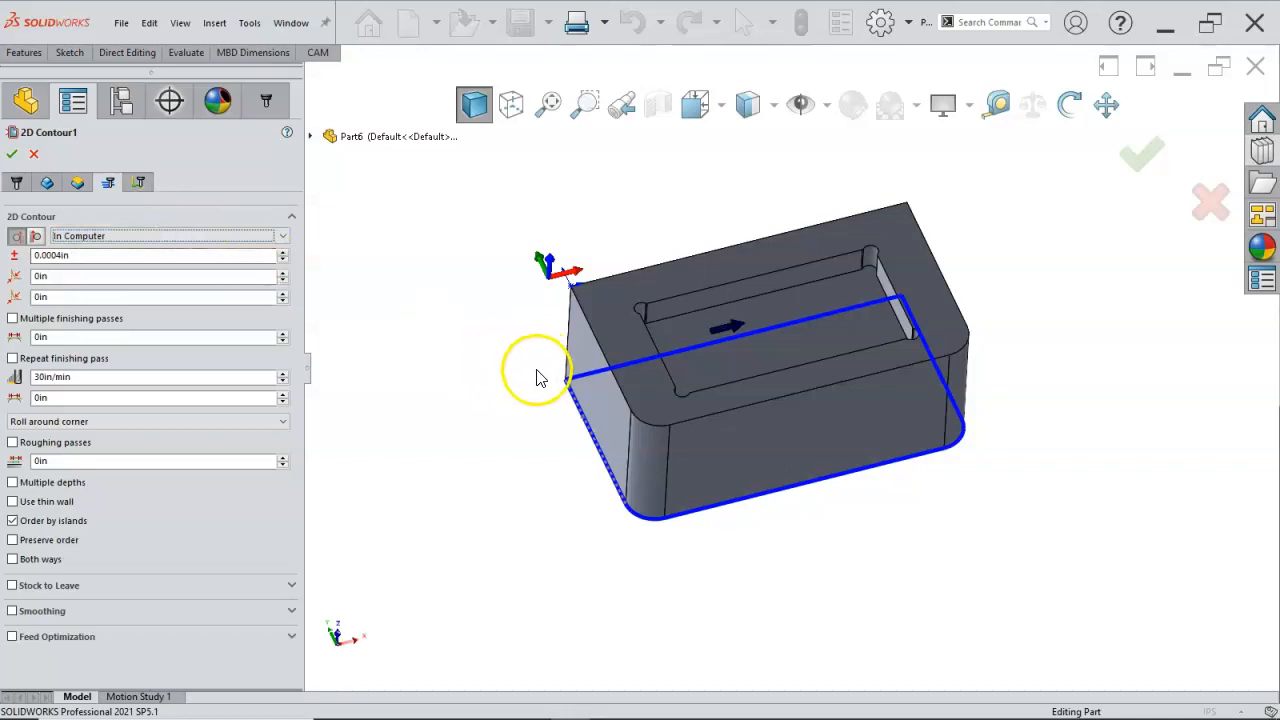
{"action": "left_click", "coordinate": [150, 235]}
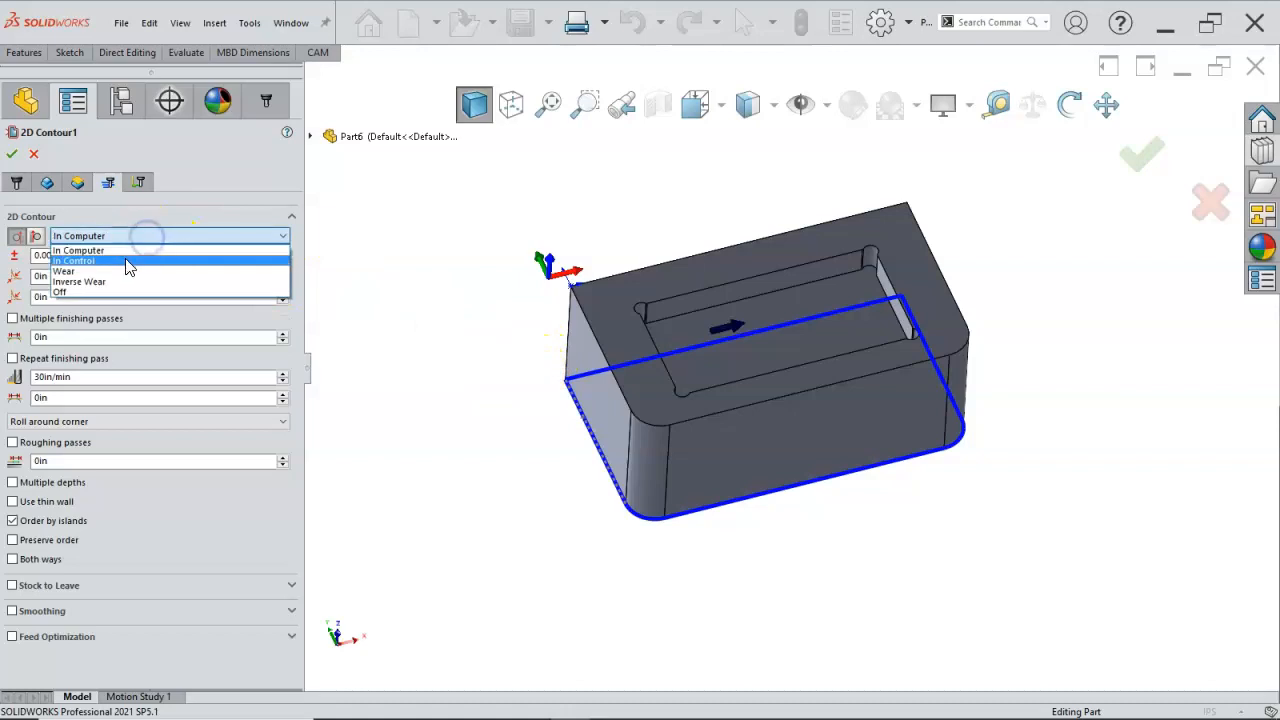
{"action": "left_click", "coordinate": [168, 230]}
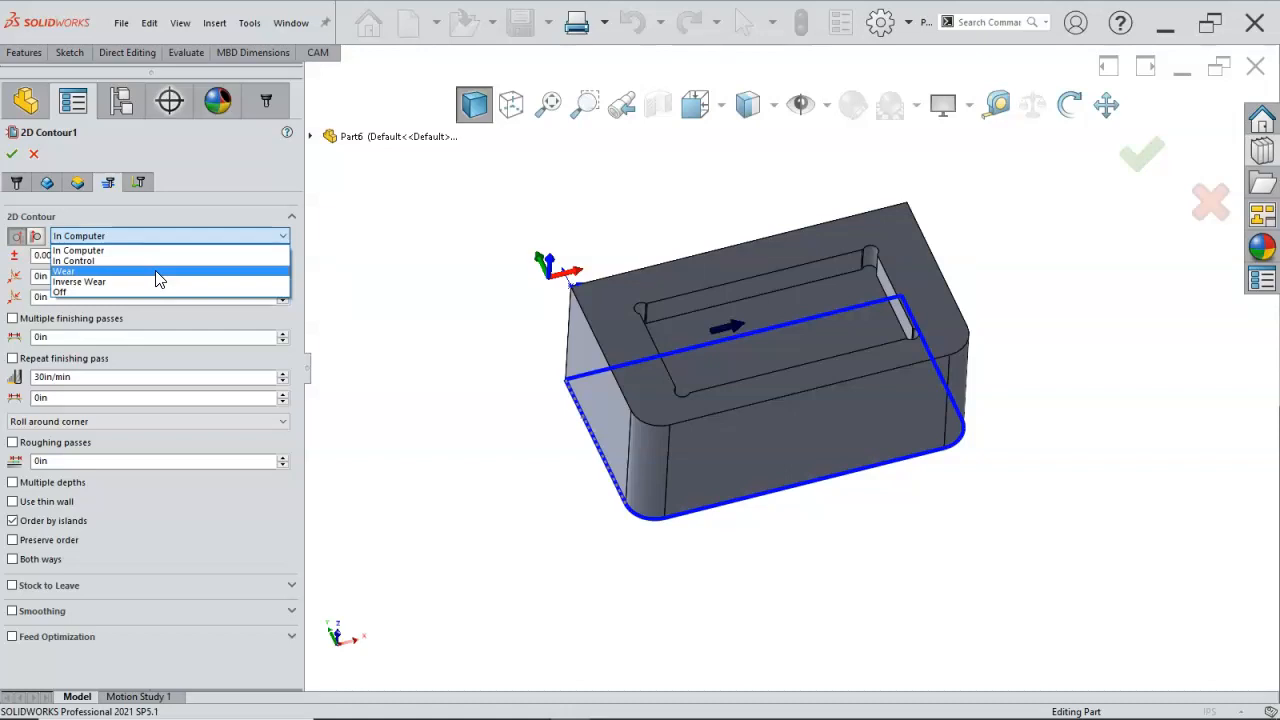
{"action": "left_click", "coordinate": [186, 232]}
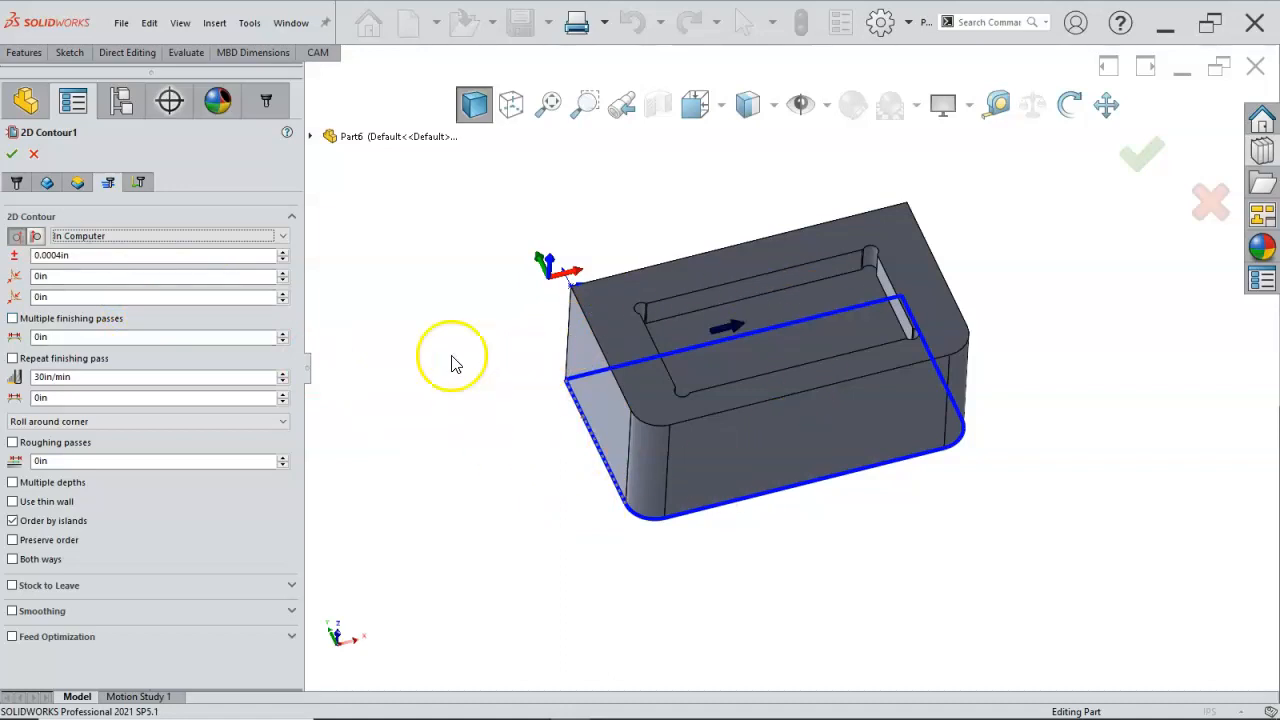
Step: Enable the repeat finishing pass and ramp entry for the 2D Contour operation
{"action": "left_click", "coordinate": [20, 360]}
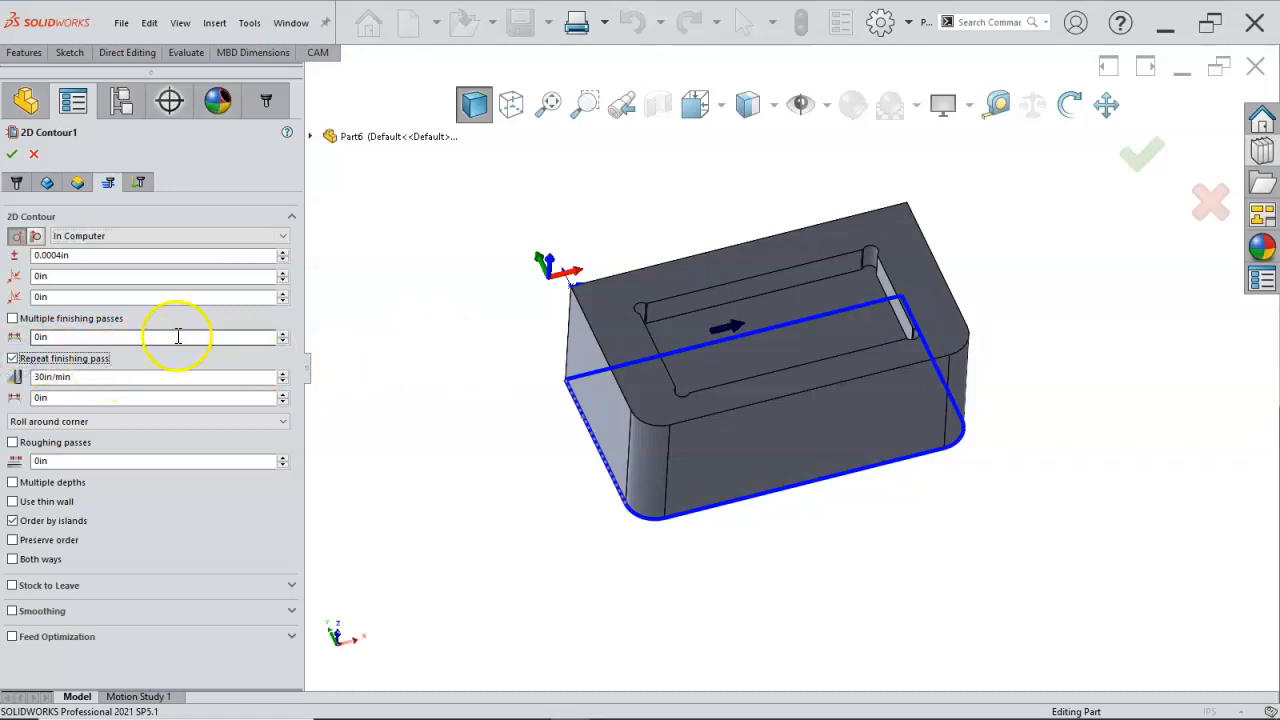
{"action": "left_click", "coordinate": [141, 182]}
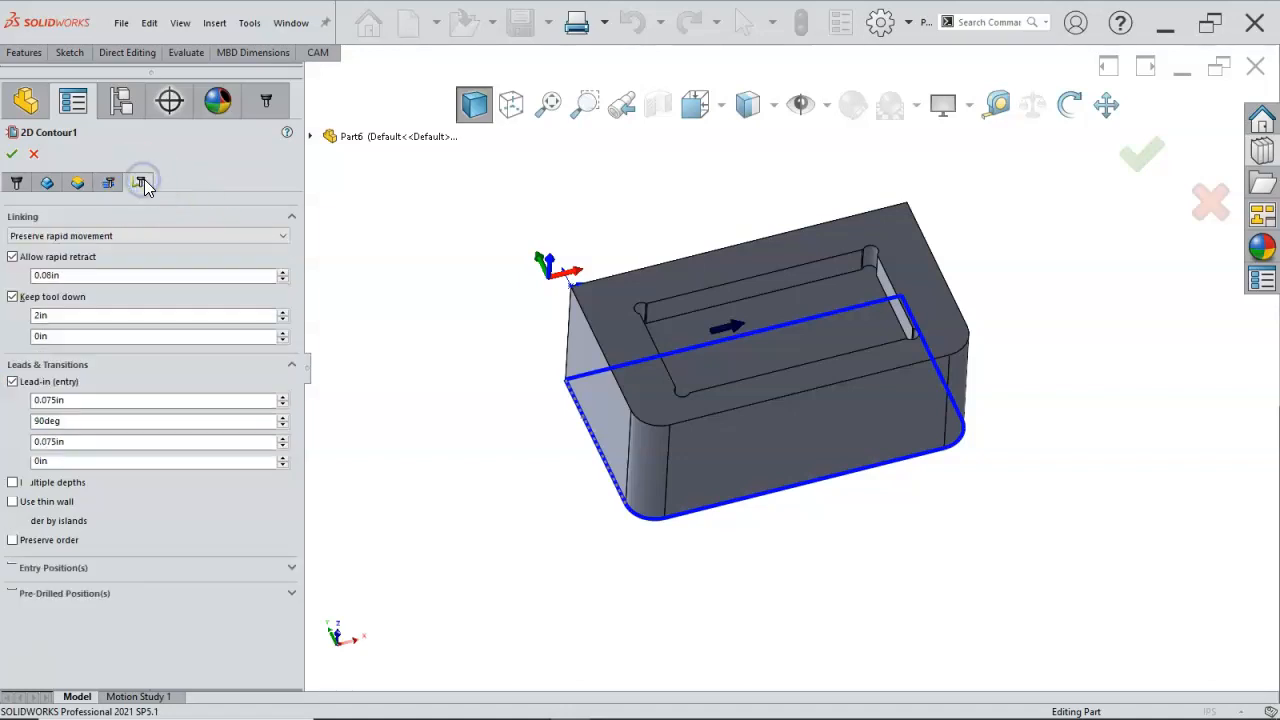
{"action": "mouse_move", "coordinate": [207, 258]}
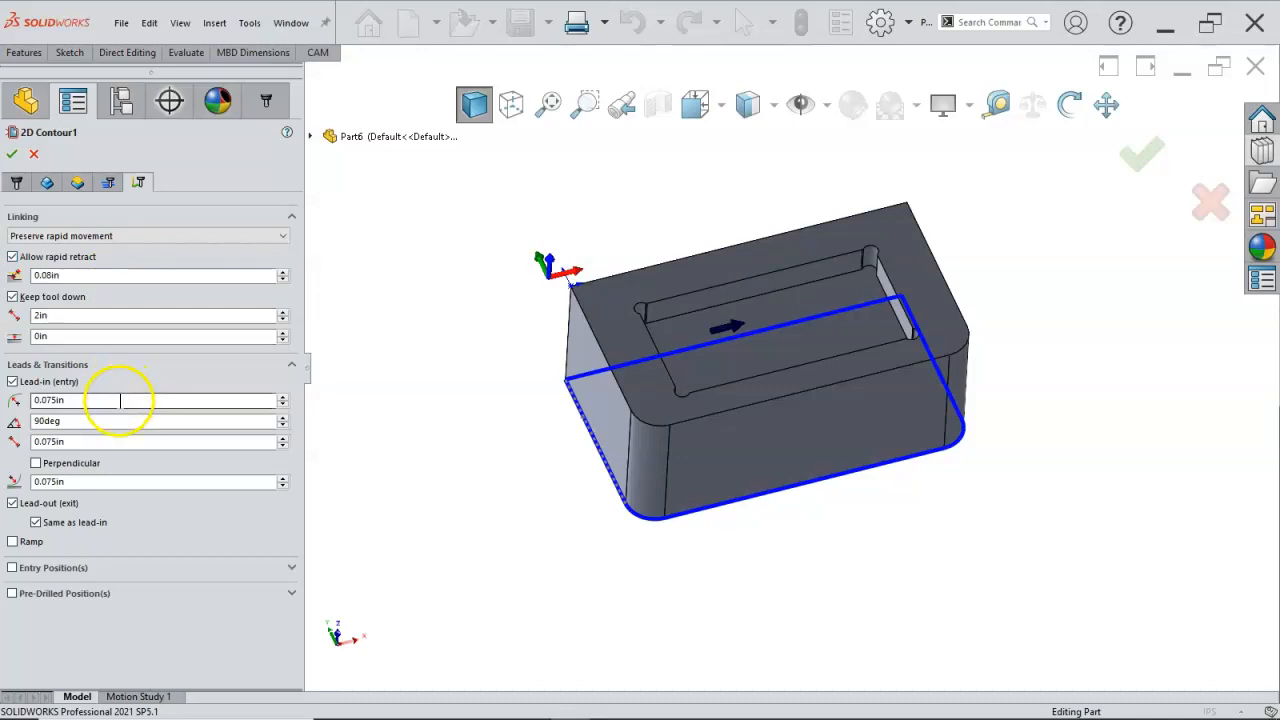
{"action": "mouse_move", "coordinate": [110, 468]}
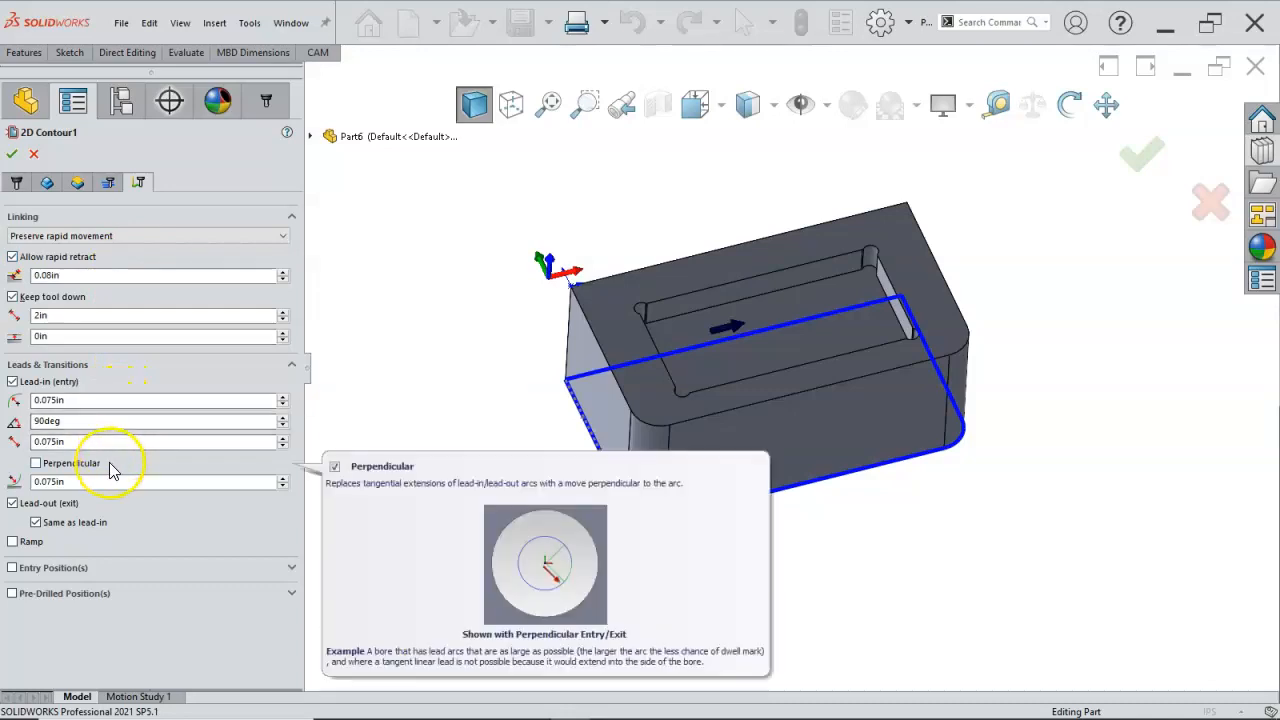
{"action": "left_click", "coordinate": [12, 543]}
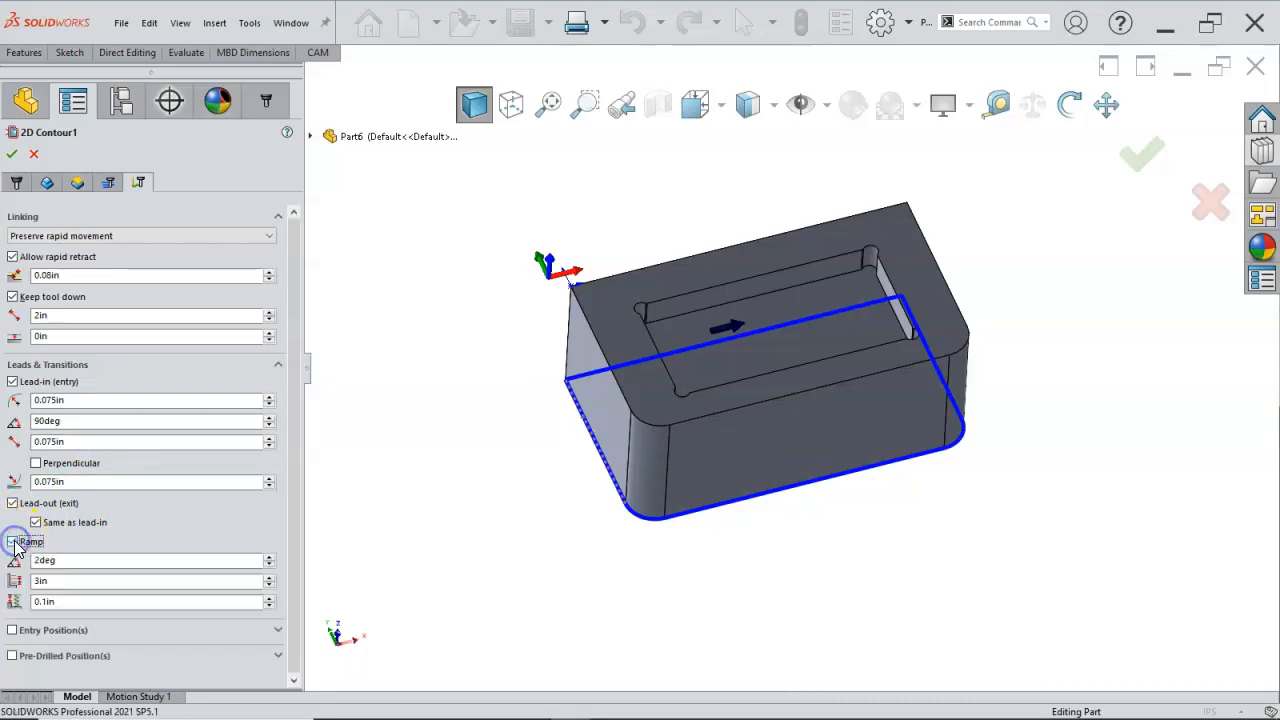
Step: Set the contour's ramp clearance height to 0.03 in, accept the operation and inspect the generated toolpath
{"action": "left_click", "coordinate": [110, 560]}
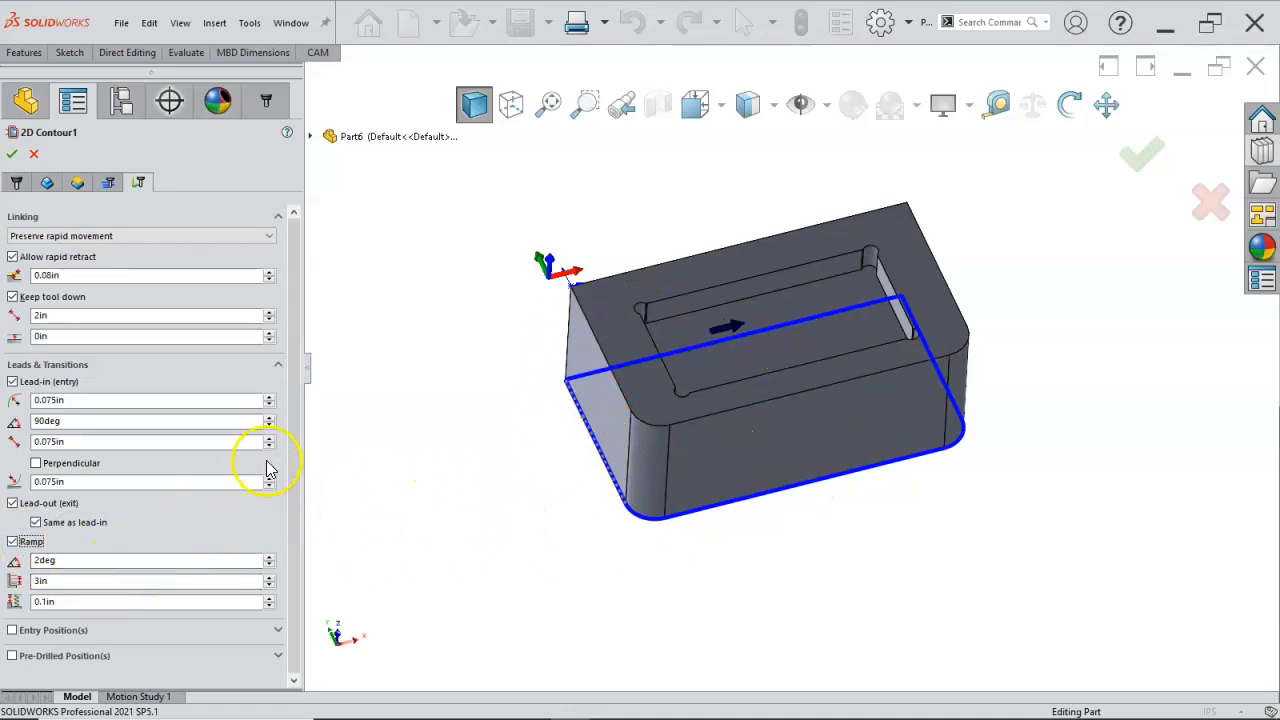
{"action": "left_click", "coordinate": [102, 600]}
{"action": "double_click", "coordinate": [102, 600]}
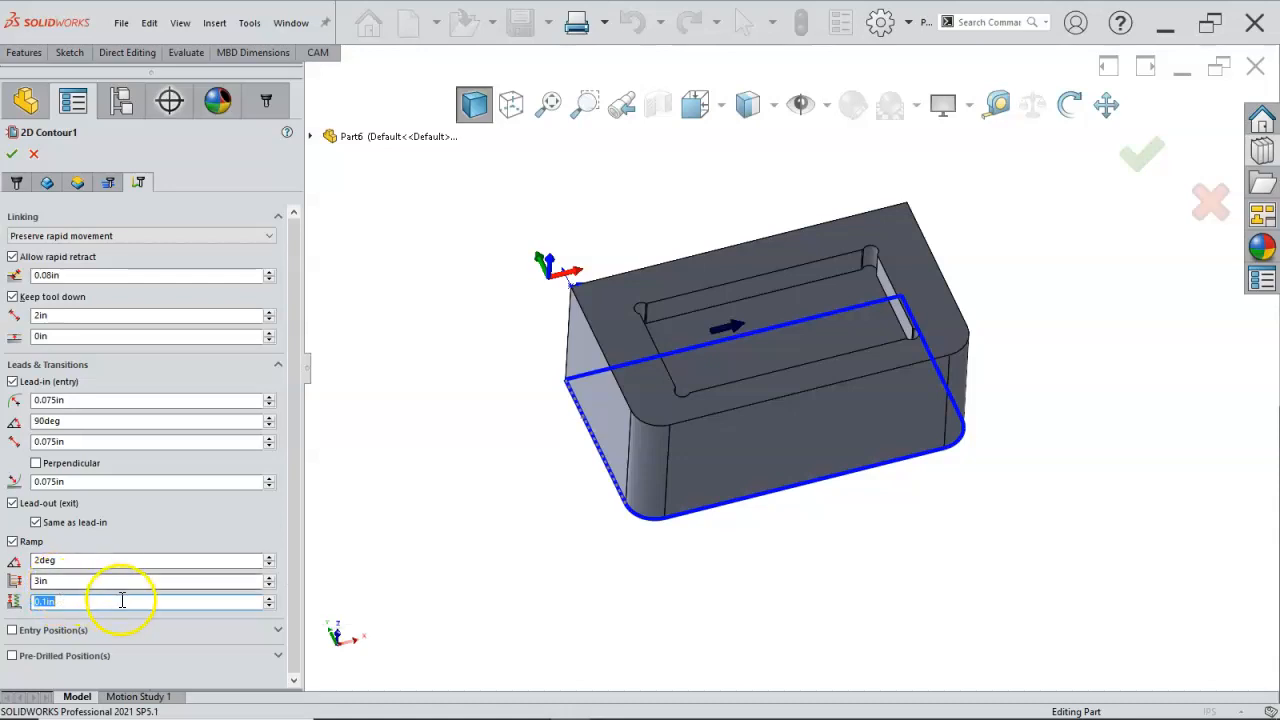
{"action": "key", "text": "BackSpace"}
{"action": "type", "text": "0.03"}
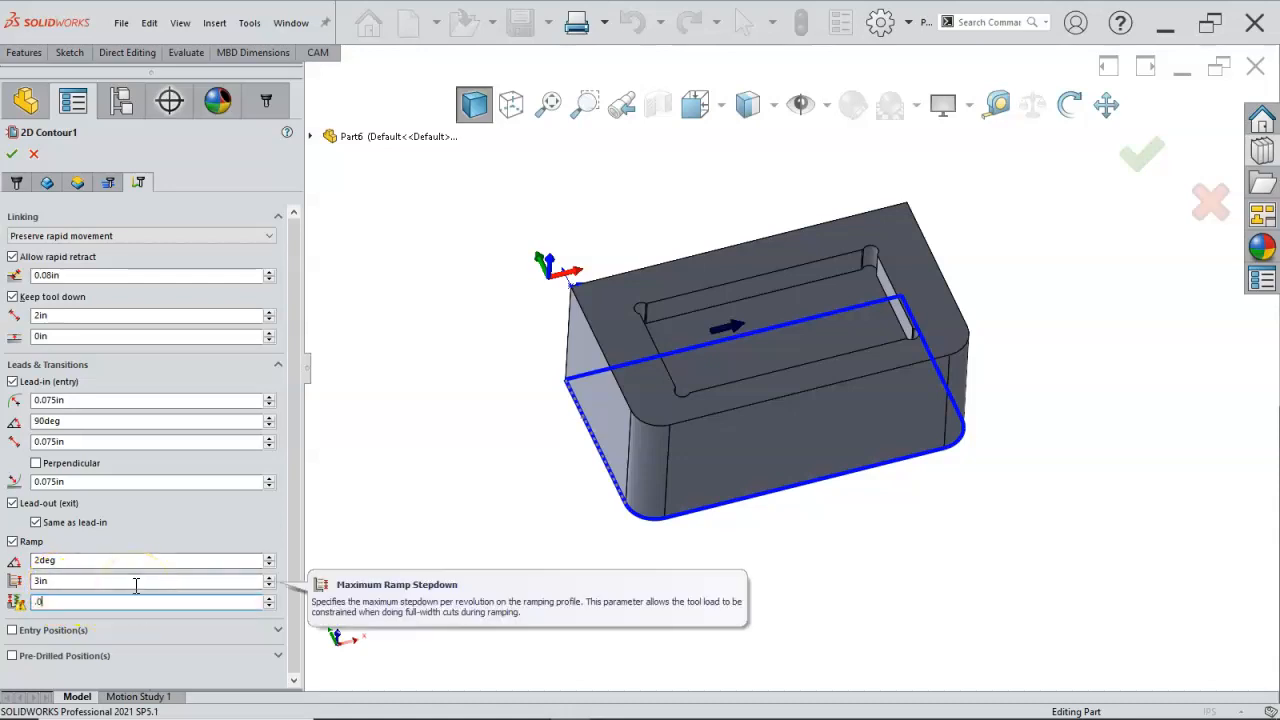
{"action": "key", "text": "Tab"}
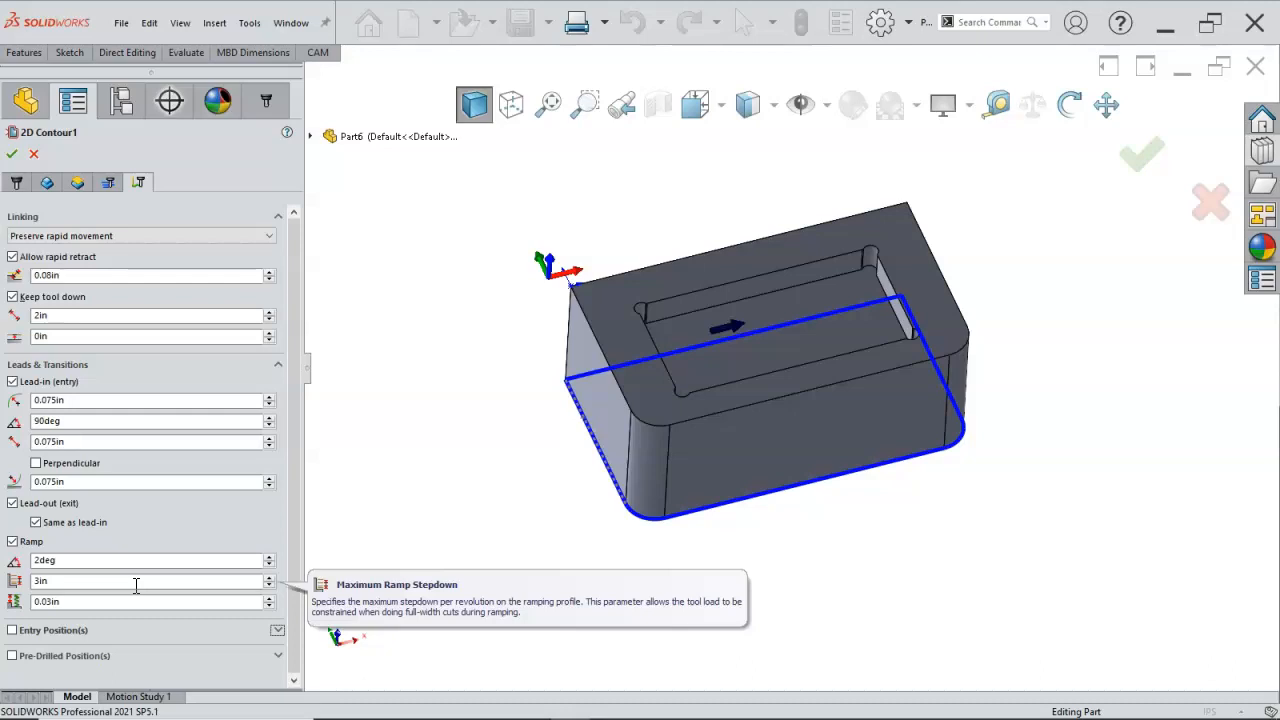
{"action": "left_click", "coordinate": [11, 153]}
{"action": "middle_click_drag", "start_coordinate": [329, 380], "coordinate": [383, 249]}
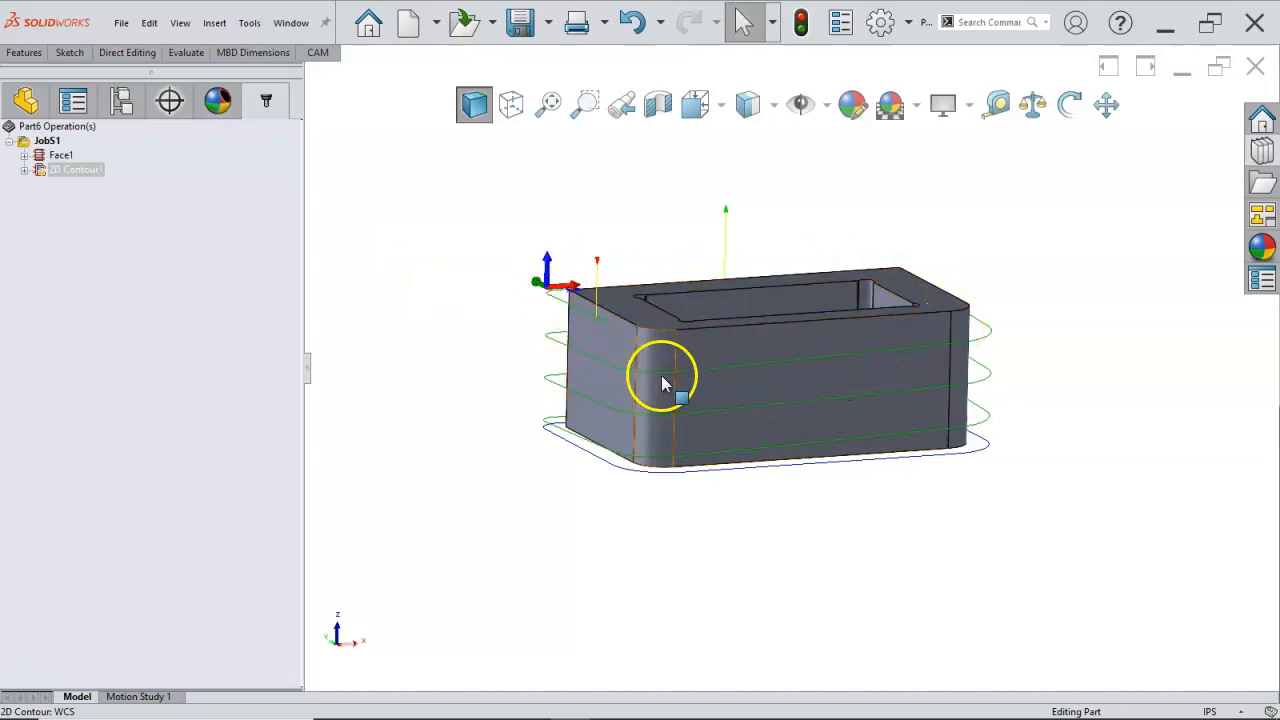
{"action": "middle_click_drag", "start_coordinate": [540, 362], "coordinate": [545, 437]}
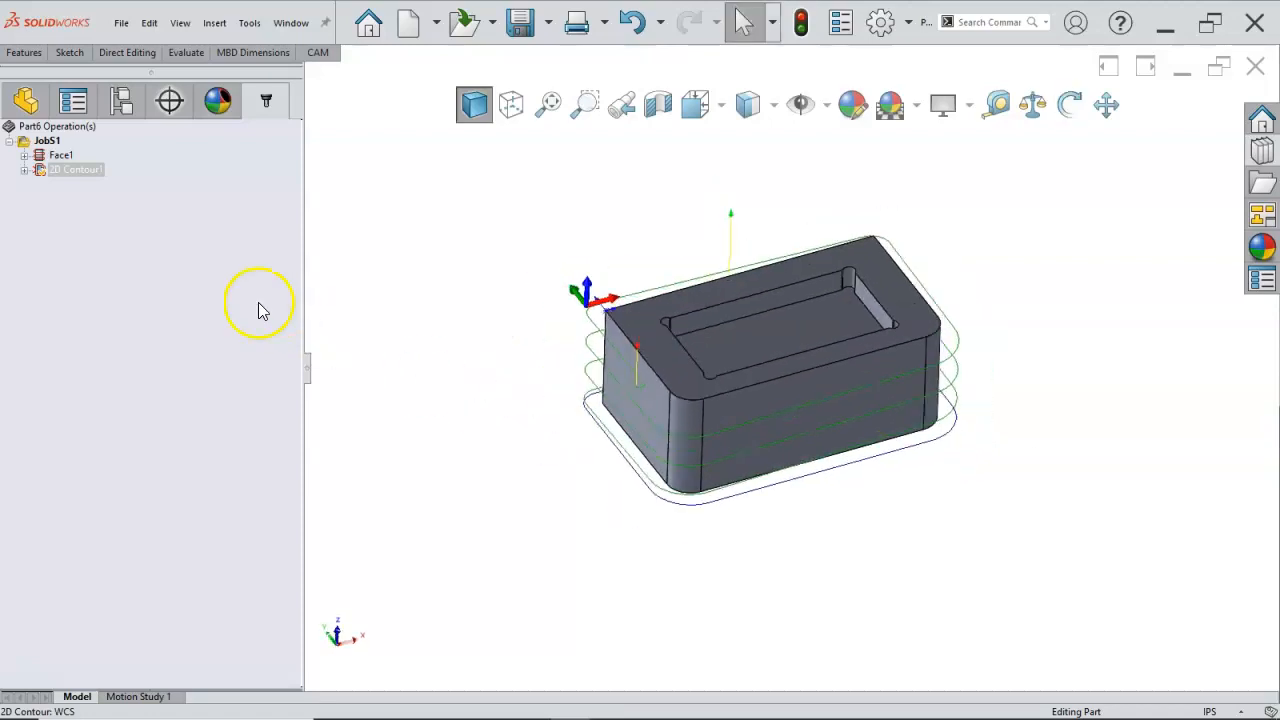
Step: Edit the 2D Contour operation to a maximum ramp stepdown of 0.5 in, regenerate it and inspect the toolpath
{"action": "right_click", "coordinate": [88, 171]}
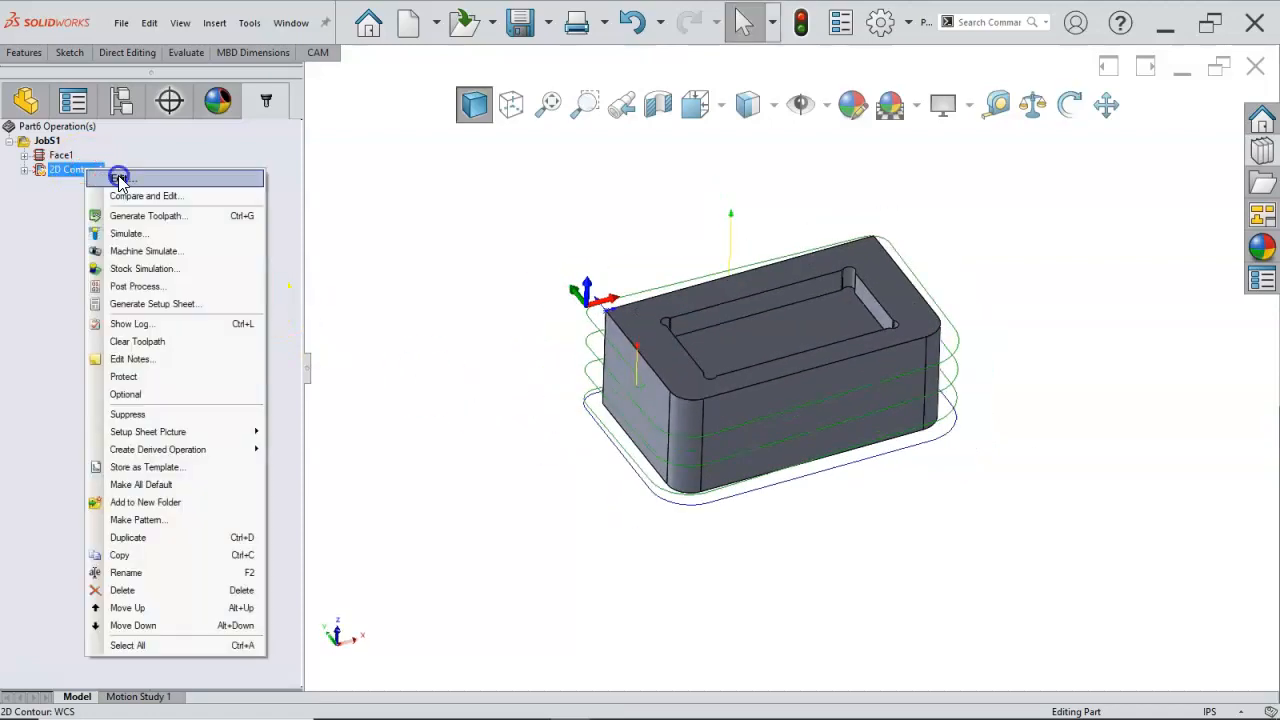
{"action": "left_click", "coordinate": [118, 180]}
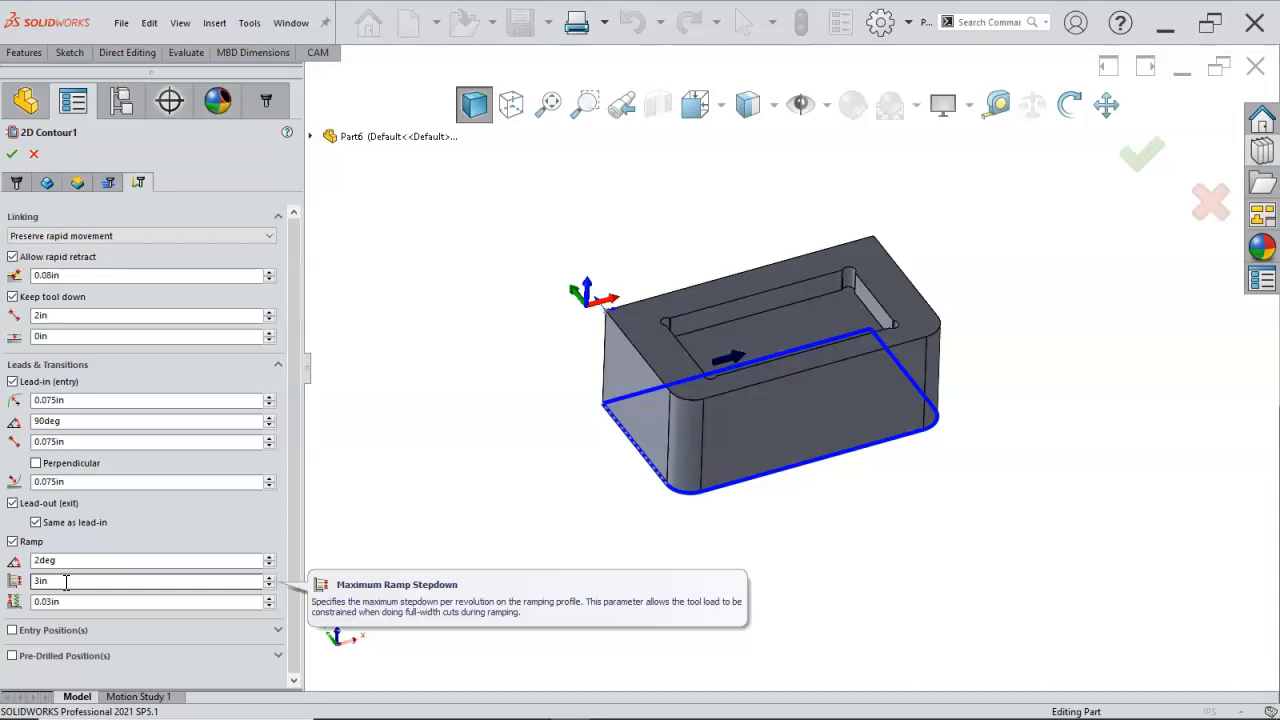
{"action": "left_click", "coordinate": [66, 581]}
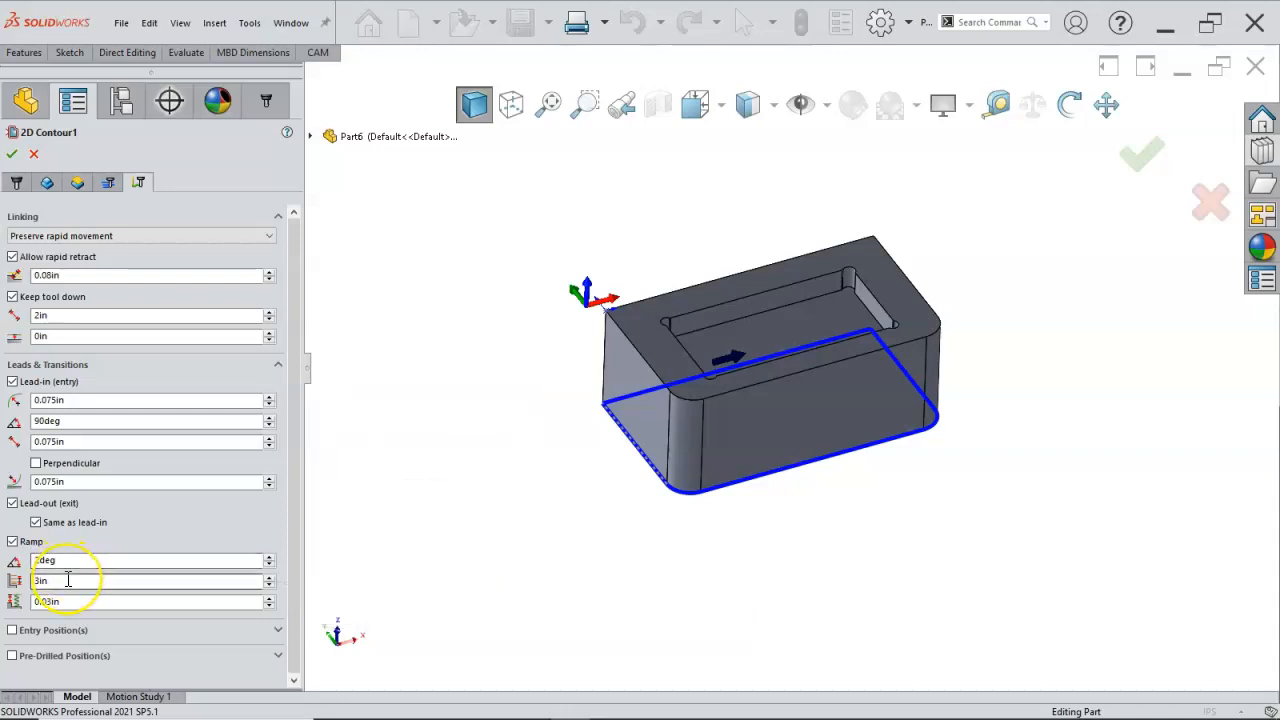
{"action": "double_click", "coordinate": [67, 581]}
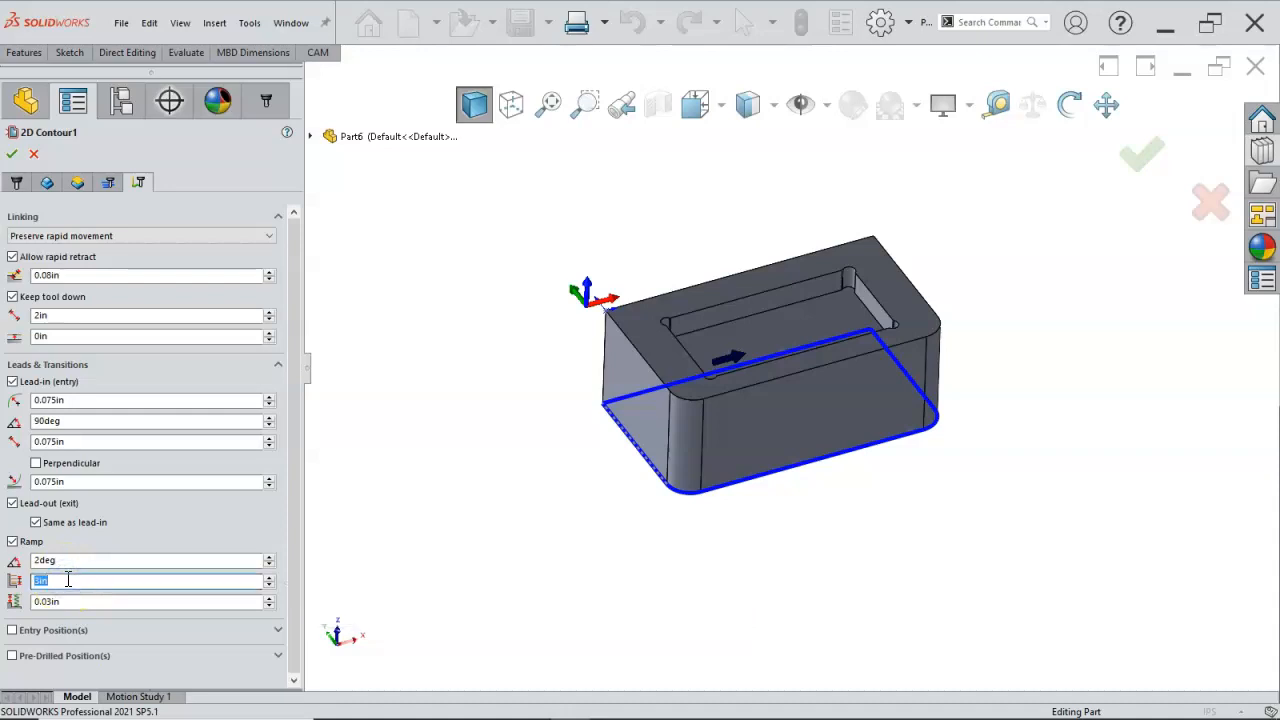
{"action": "type", "text": "0.5in"}
{"action": "left_click", "coordinate": [88, 362]}
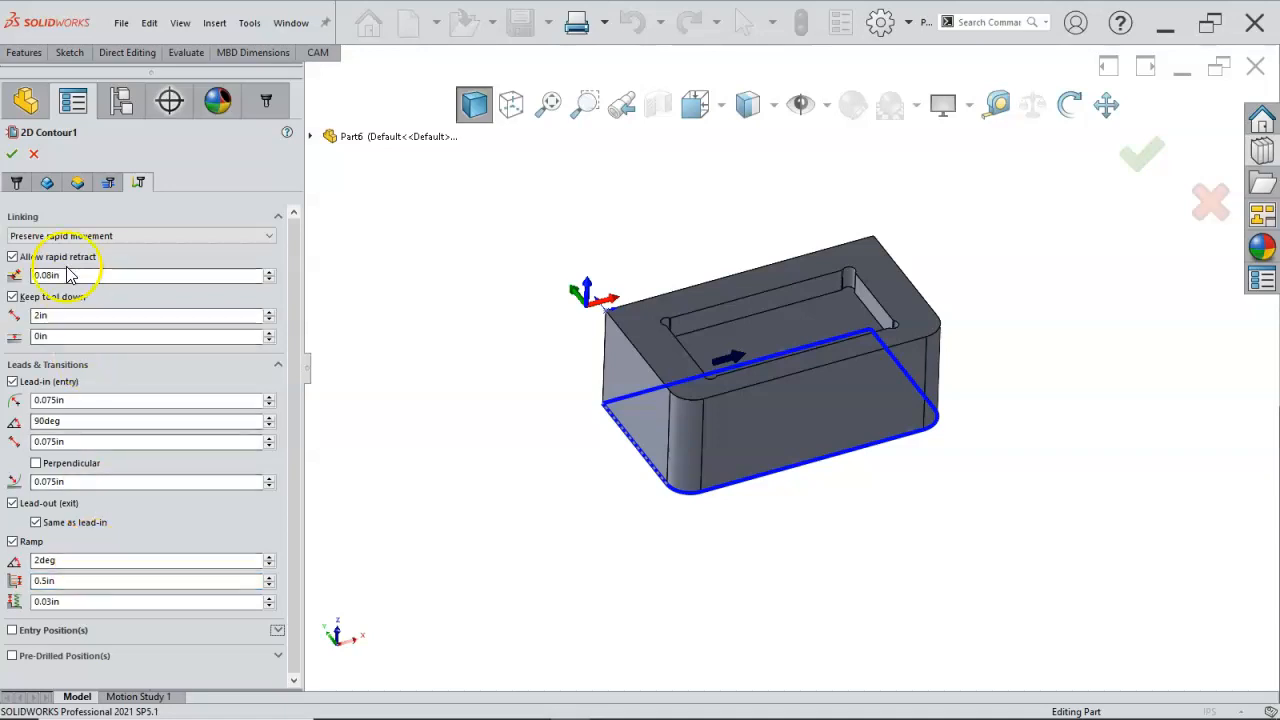
{"action": "left_click", "coordinate": [11, 153]}
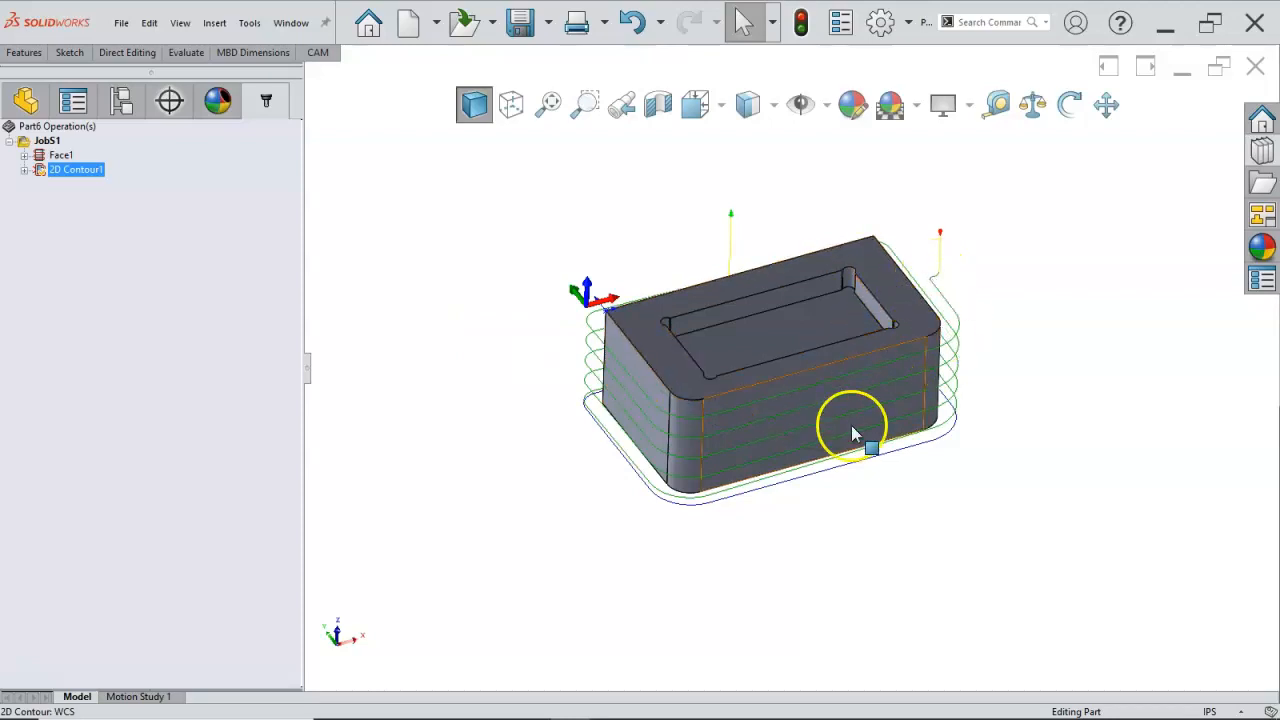
{"action": "middle_click_drag", "start_coordinate": [549, 363], "coordinate": [537, 391]}
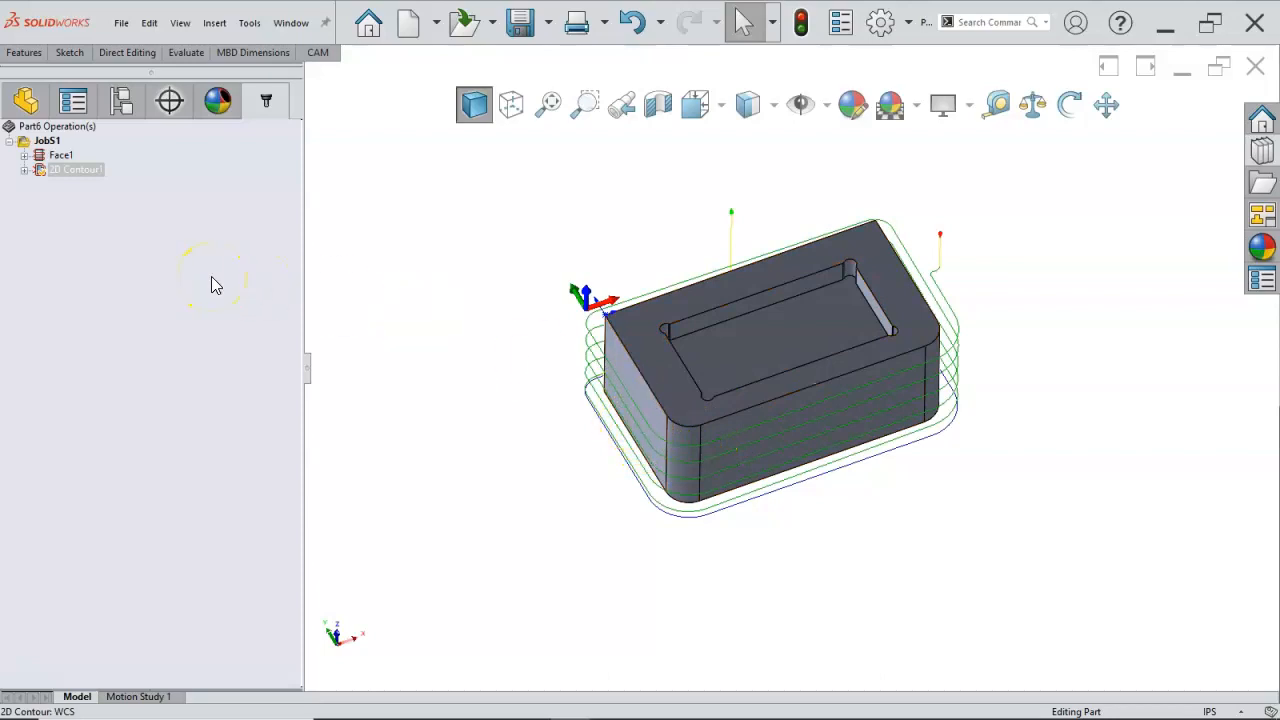
{"action": "left_click", "coordinate": [617, 375]}
{"action": "middle_click_drag", "start_coordinate": [541, 303], "coordinate": [543, 363]}
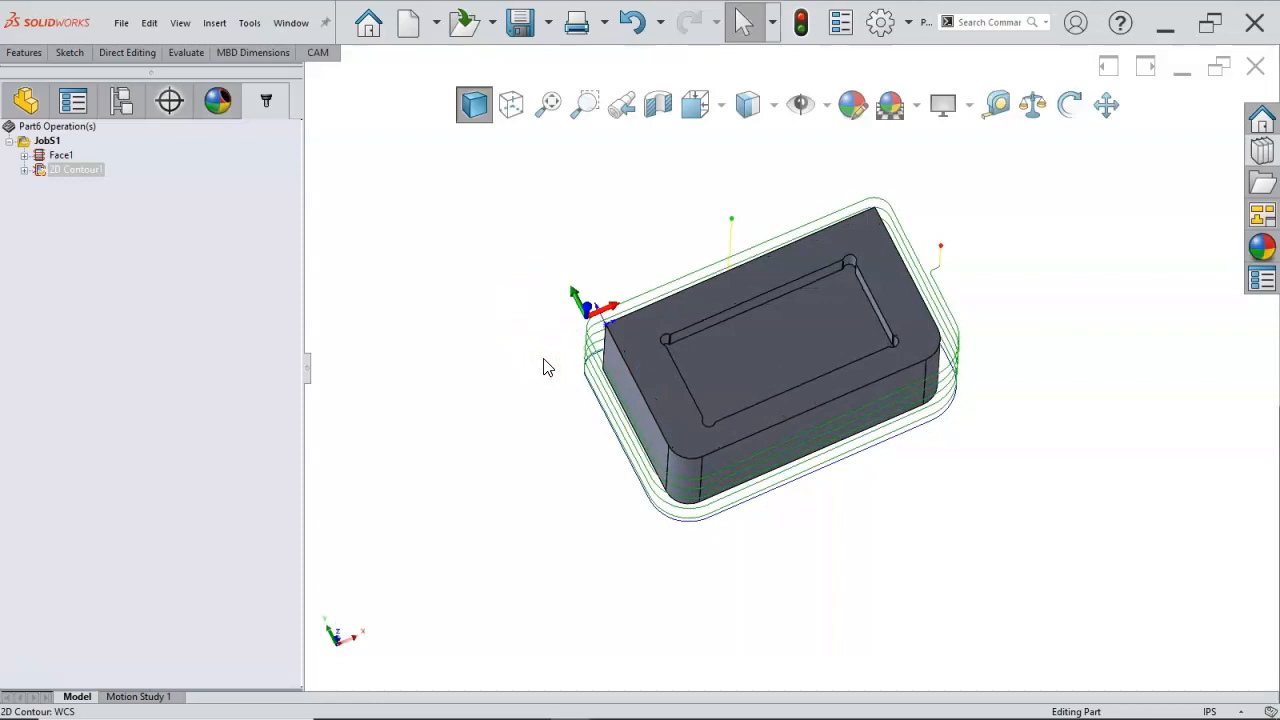
{"action": "middle_click_drag", "start_coordinate": [543, 367], "coordinate": [543, 260]}
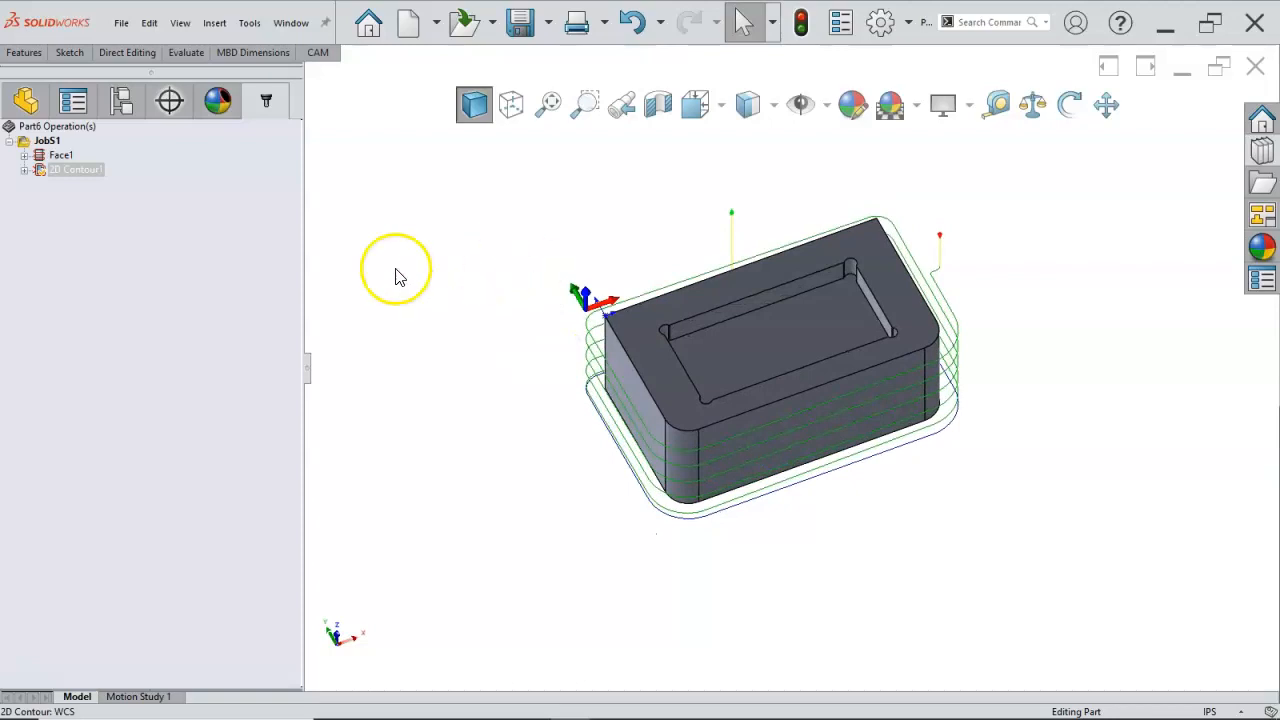
Step: Create a new 2D Pocket milling operation in the job
{"action": "right_click", "coordinate": [84, 222]}
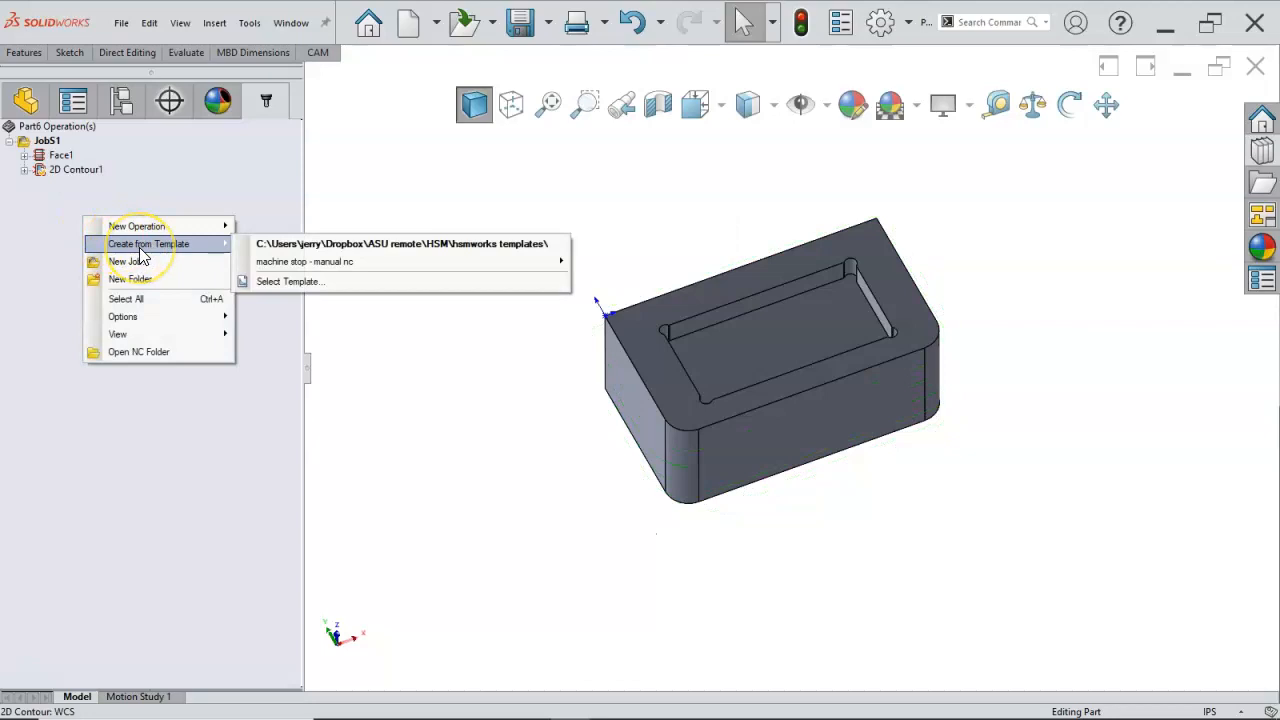
{"action": "mouse_move", "coordinate": [150, 227]}
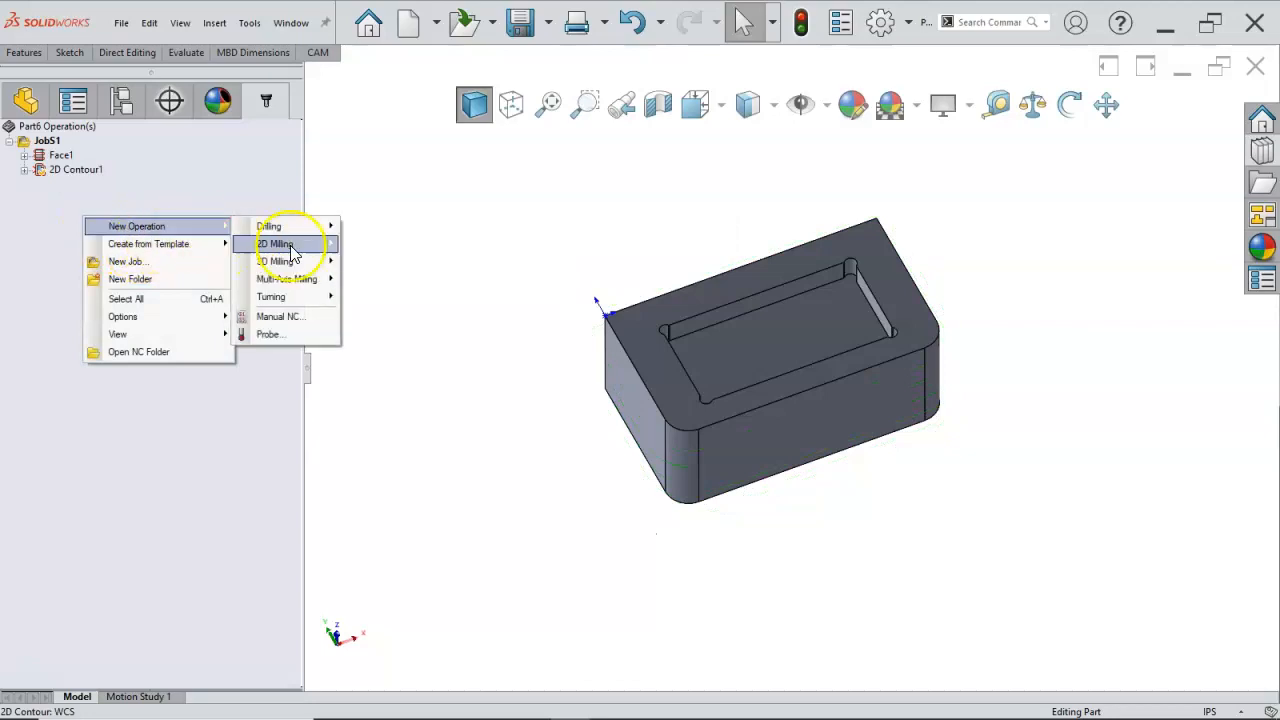
{"action": "mouse_move", "coordinate": [306, 250]}
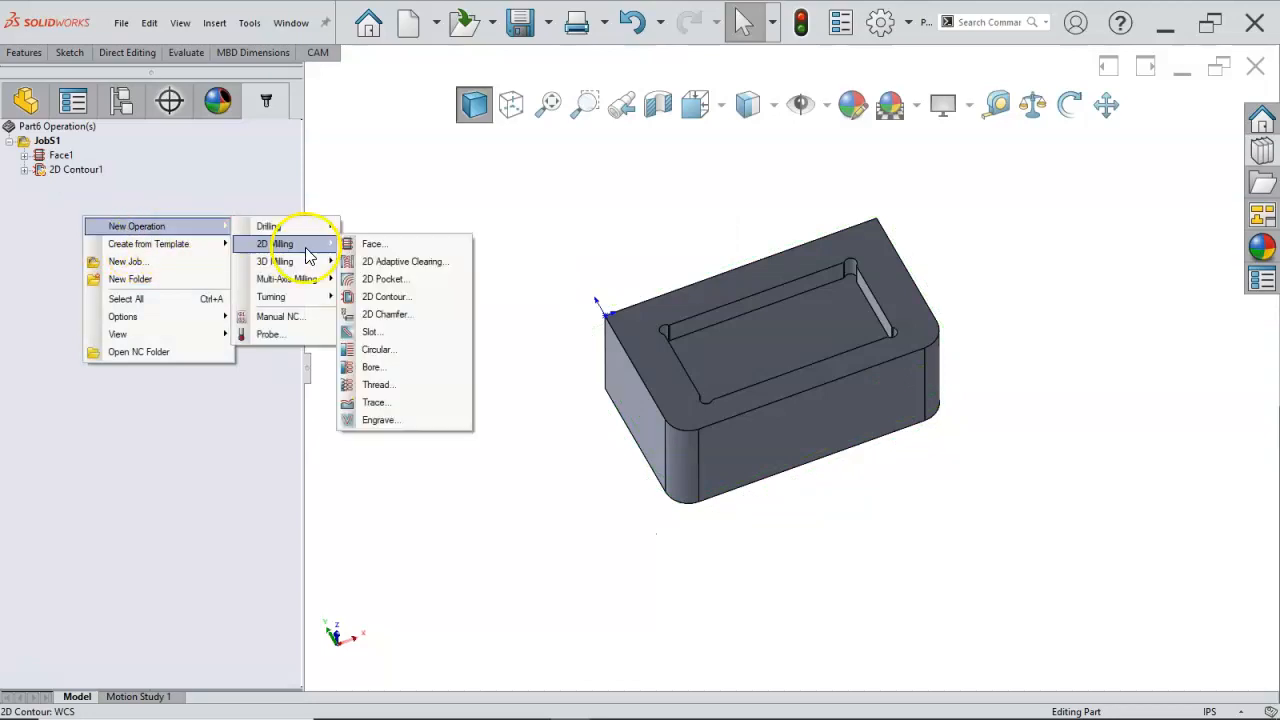
{"action": "left_click", "coordinate": [381, 284]}
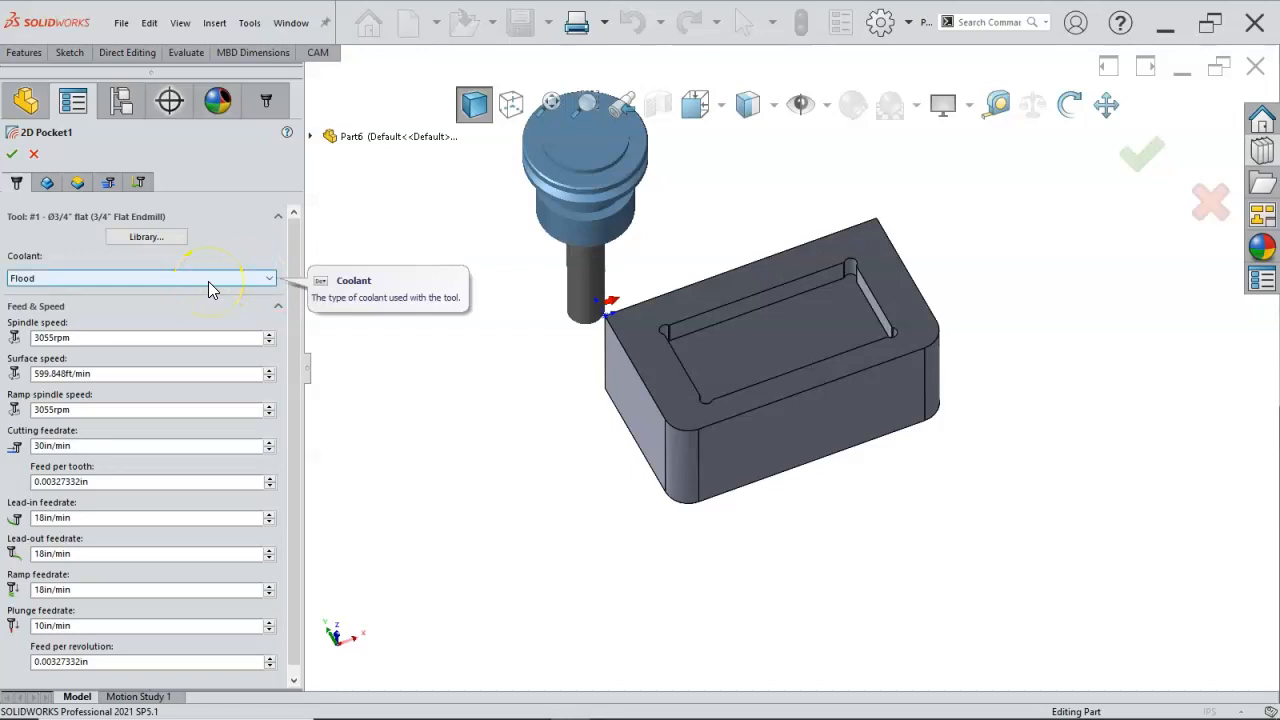
Step: Filter the tool library to flat mills of 0.25 in diameter and select the first 1/4" flat endmill for the pocket
{"action": "left_click", "coordinate": [146, 236]}
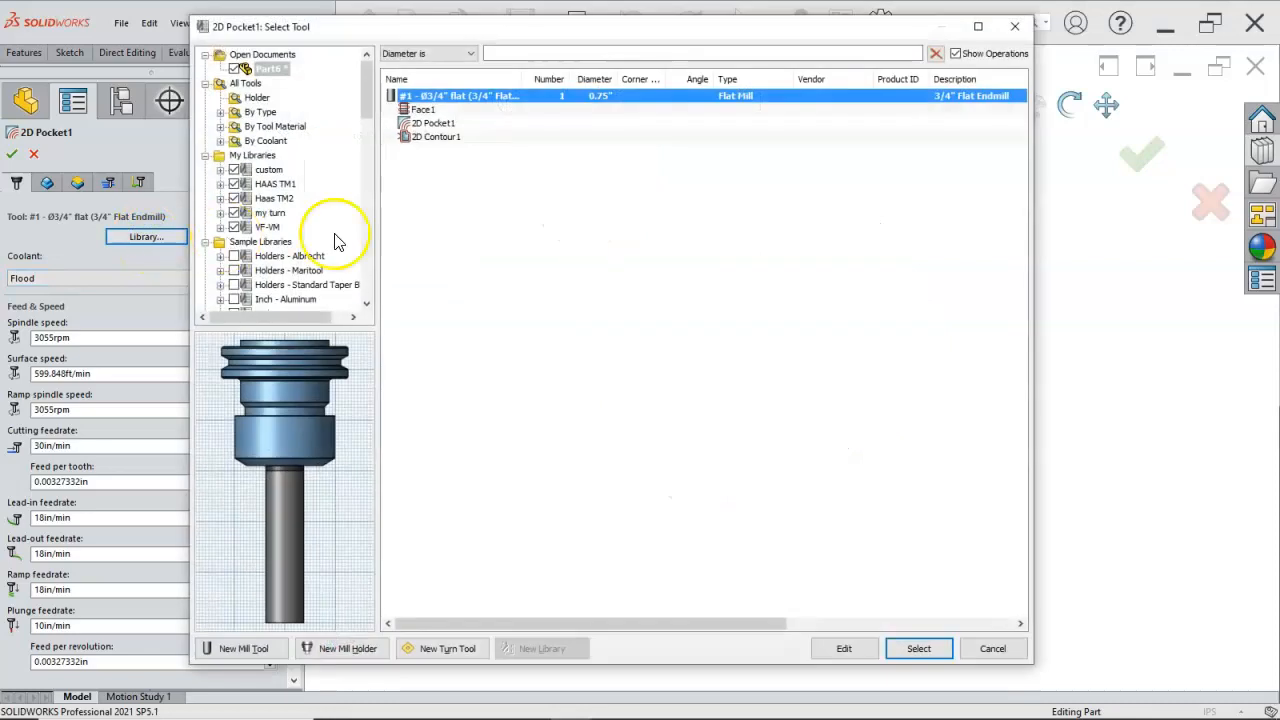
{"action": "left_click", "coordinate": [222, 112]}
{"action": "left_click", "coordinate": [270, 113]}
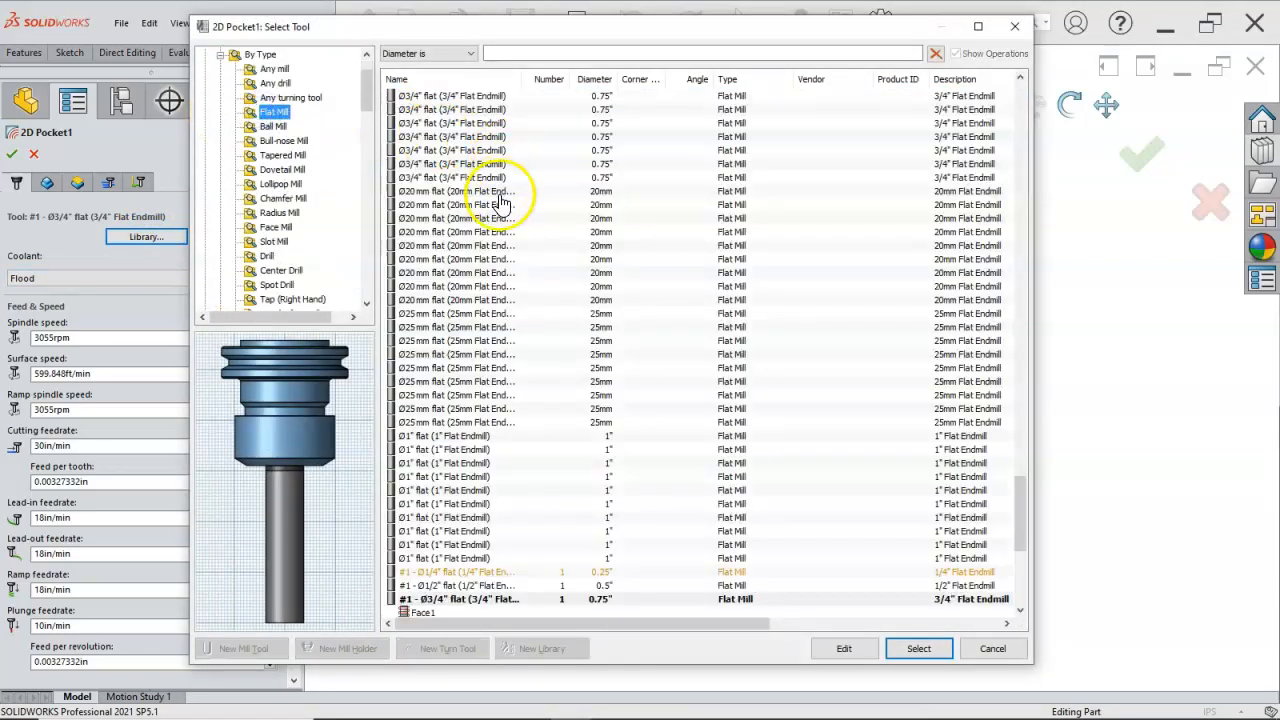
{"action": "left_click", "coordinate": [508, 54]}
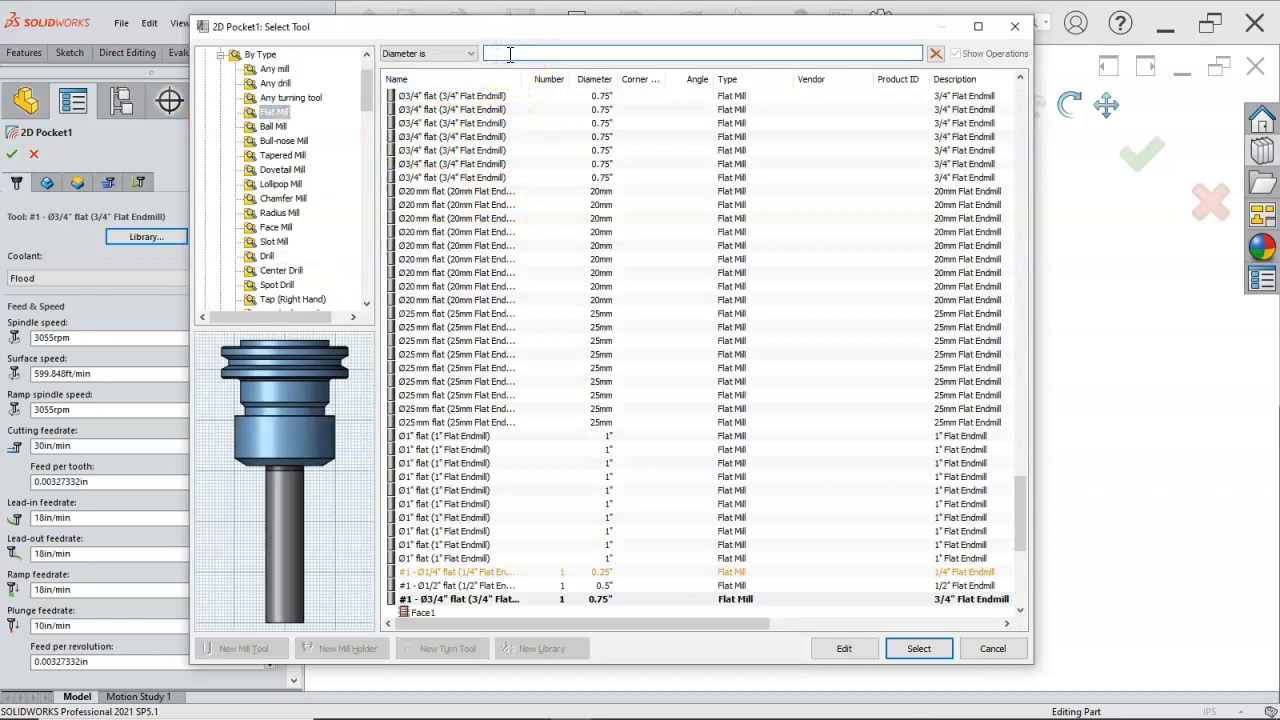
{"action": "type", "text": ".25"}
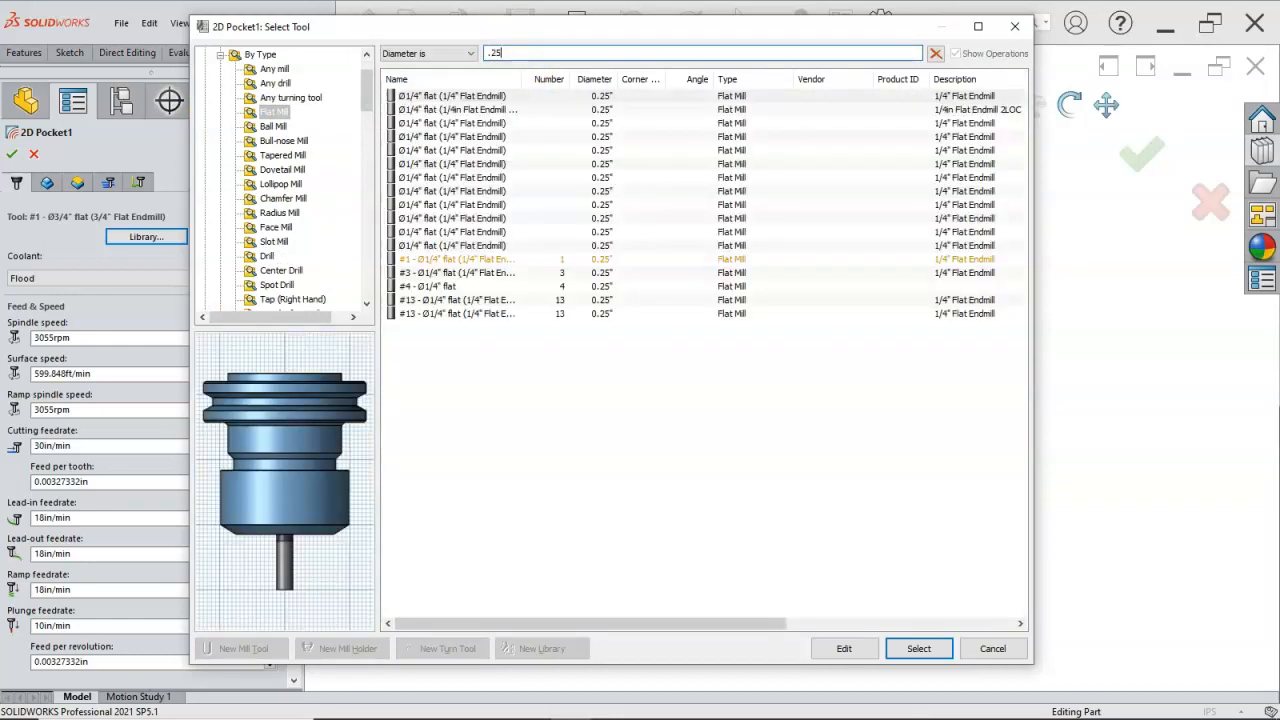
{"action": "left_click", "coordinate": [471, 95]}
{"action": "left_click", "coordinate": [930, 650]}
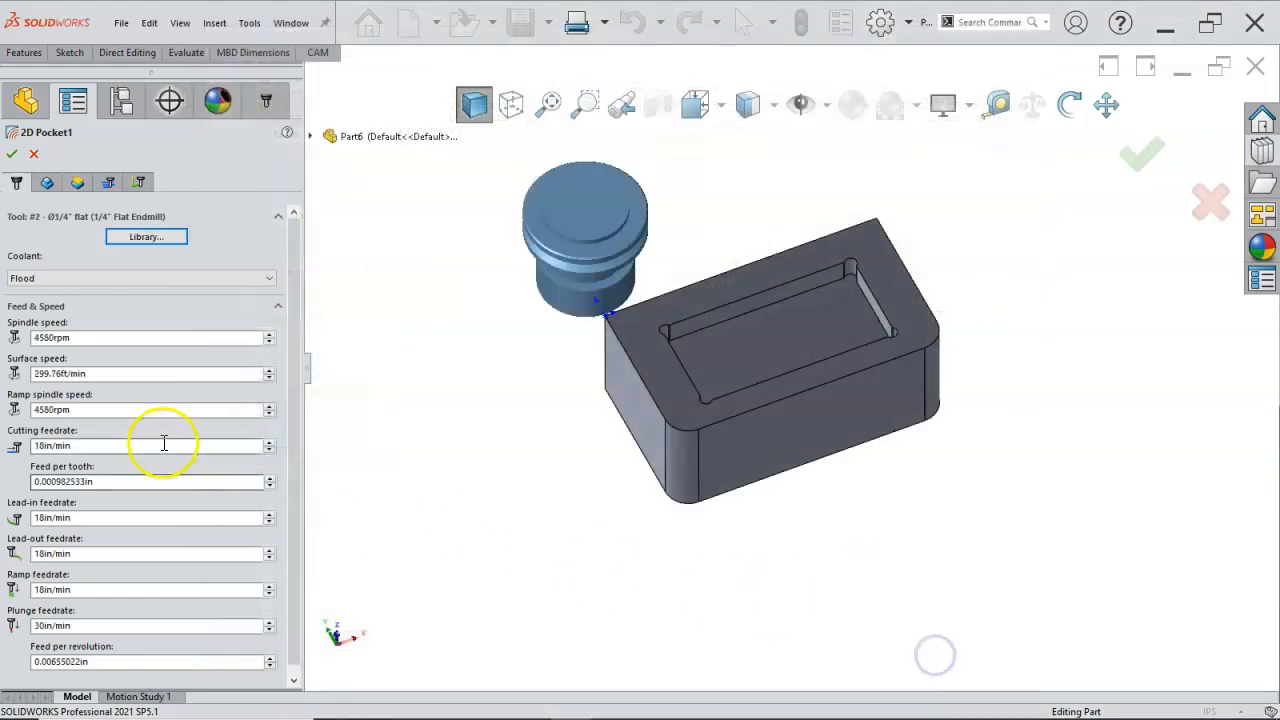
Step: Set the pocket tool's surface speed to 600 ft/min
{"action": "double_click", "coordinate": [94, 373]}
{"action": "type", "text": "600"}
{"action": "key", "text": "Return"}
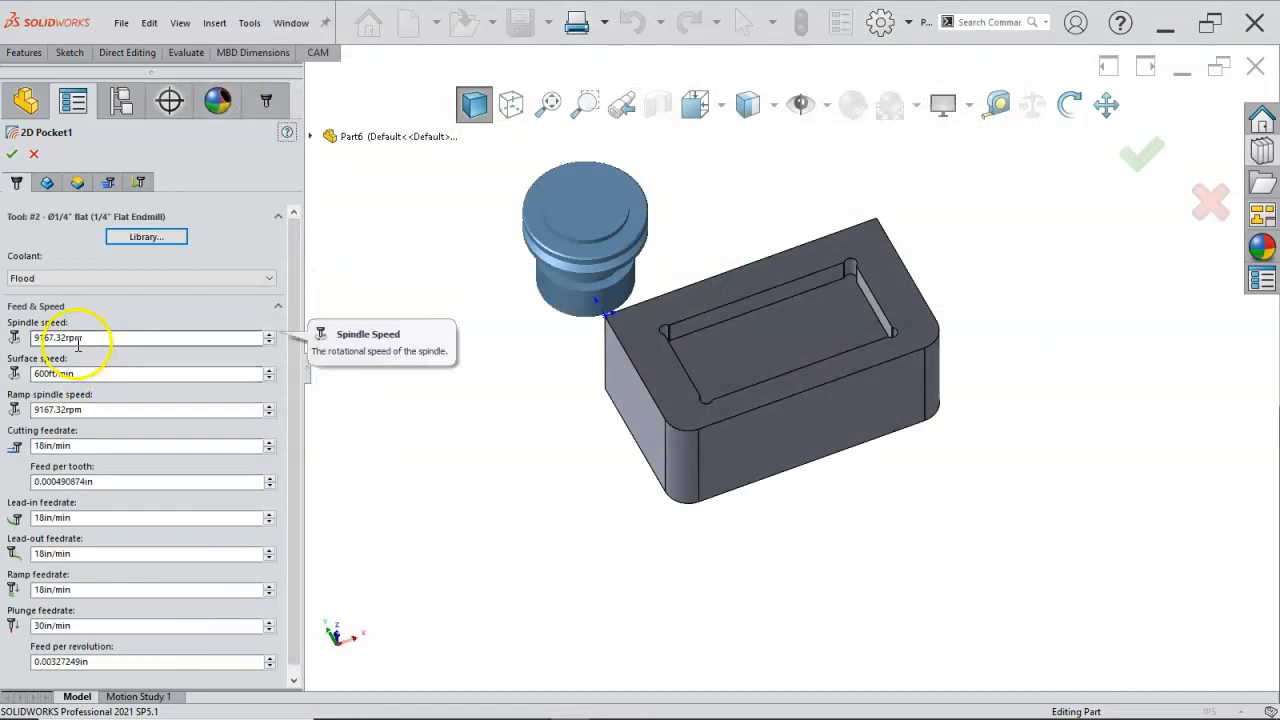
{"action": "left_click", "coordinate": [87, 339]}
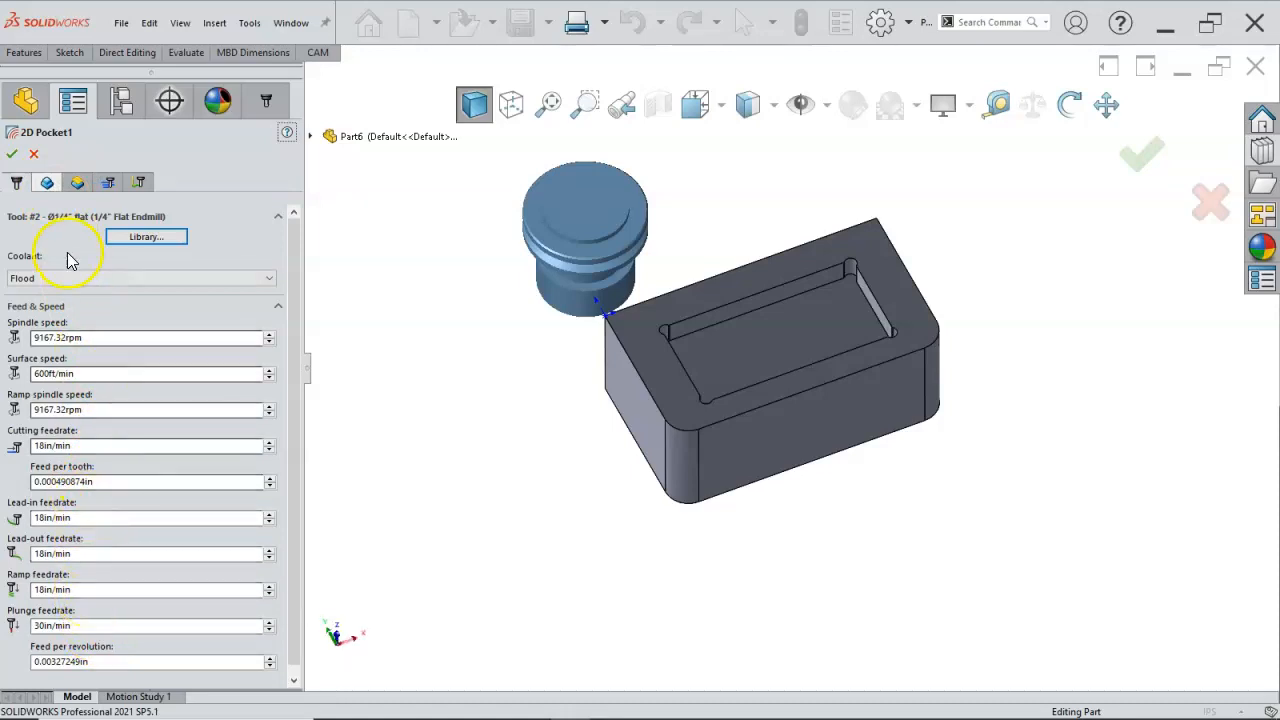
Step: Select the pocket's bottom edge loop as the geometry to machine and reverse its direction
{"action": "left_click", "coordinate": [48, 183]}
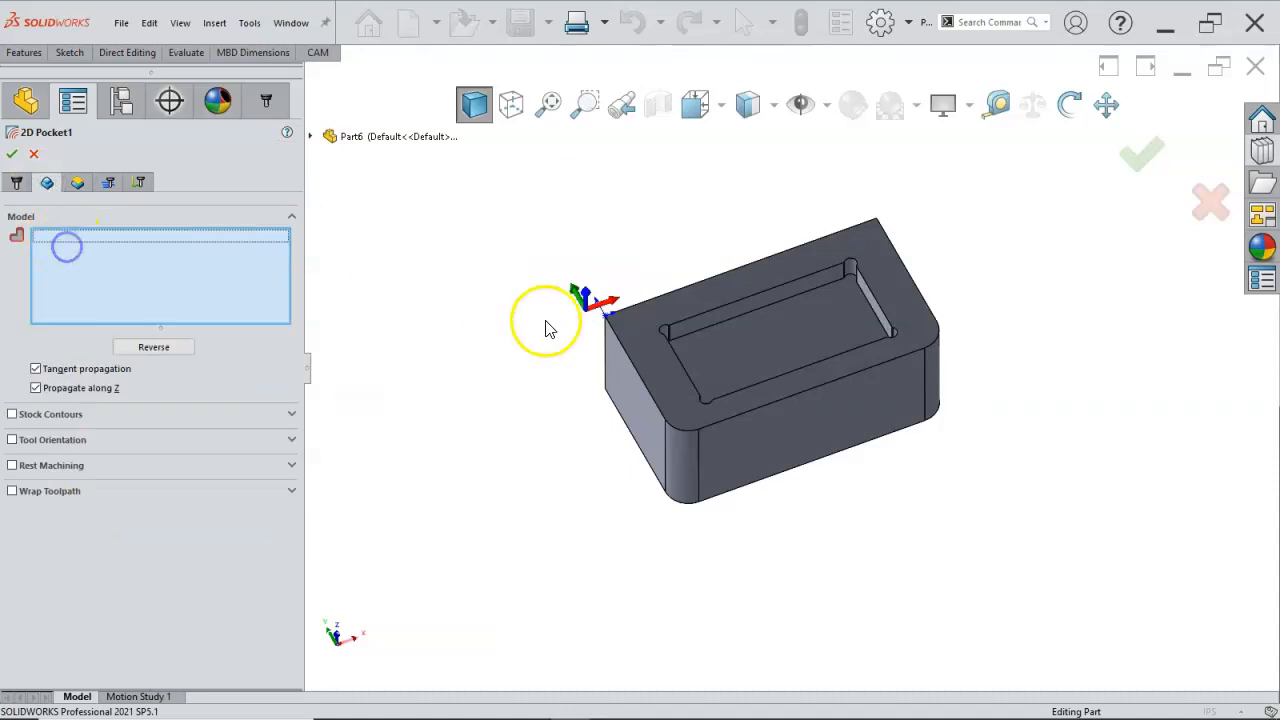
{"action": "left_click", "coordinate": [706, 331]}
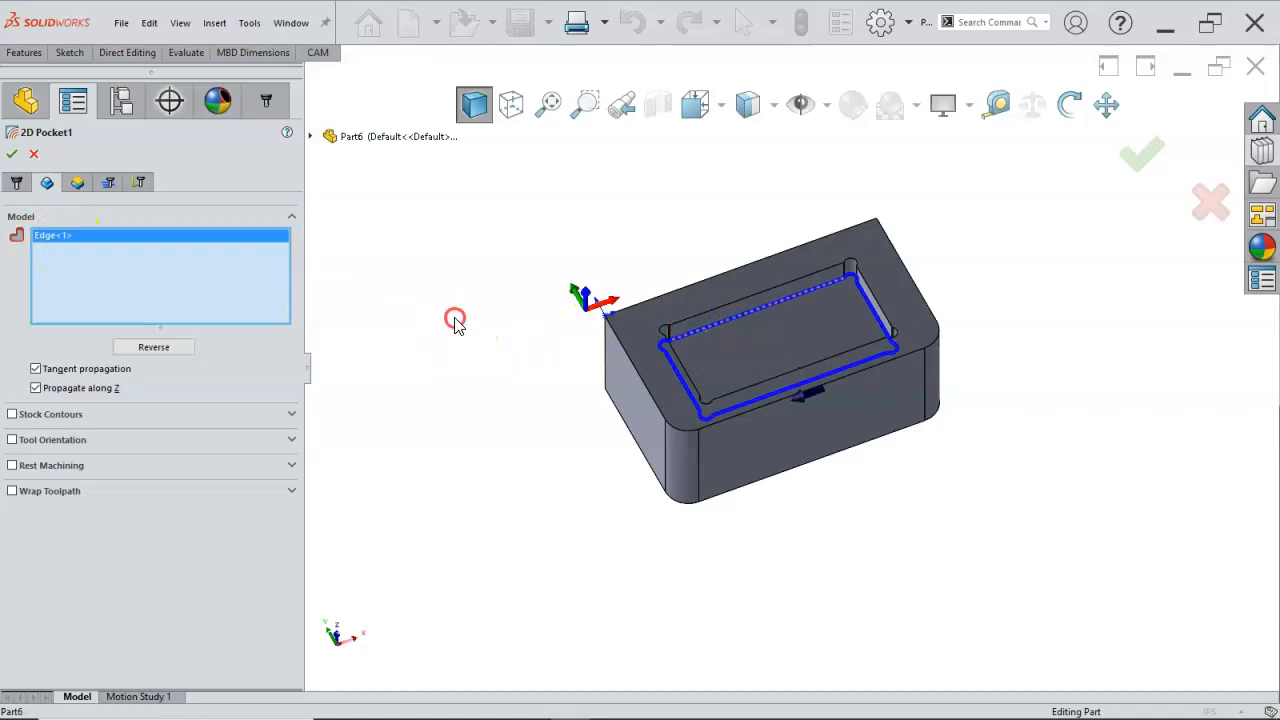
{"action": "middle_click_drag", "start_coordinate": [454, 320], "coordinate": [458, 336]}
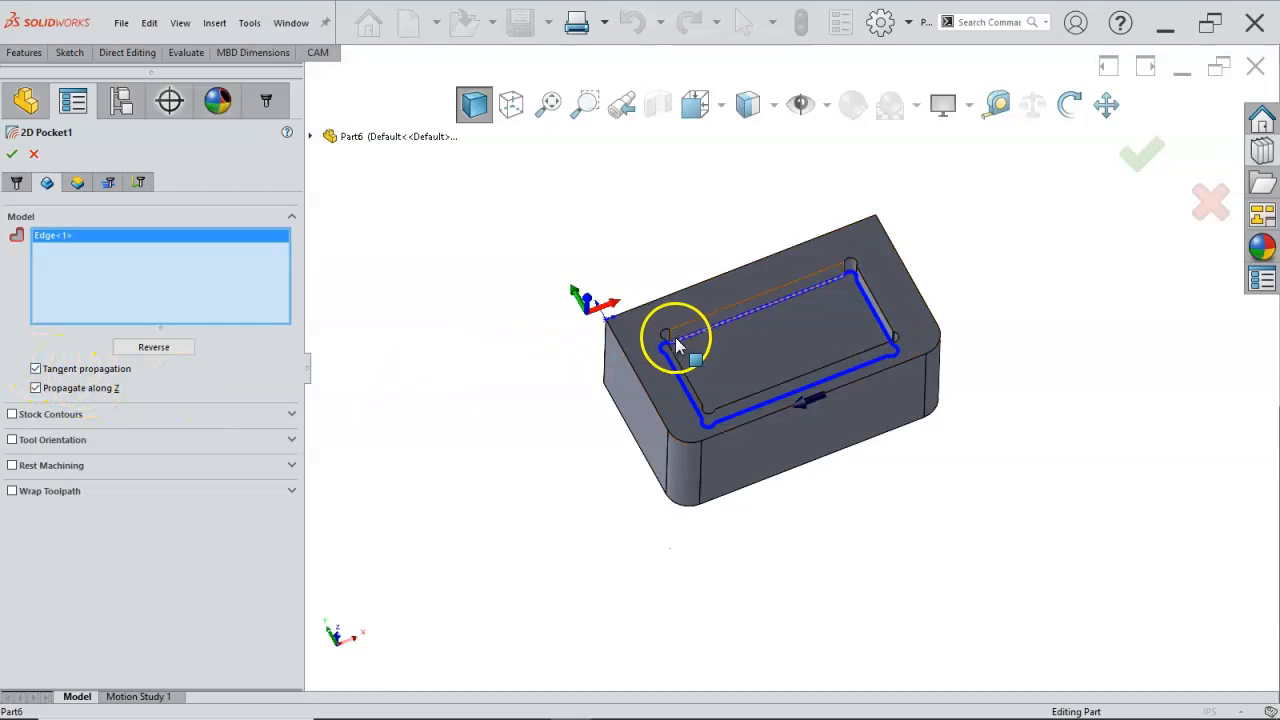
{"action": "left_click", "coordinate": [130, 350]}
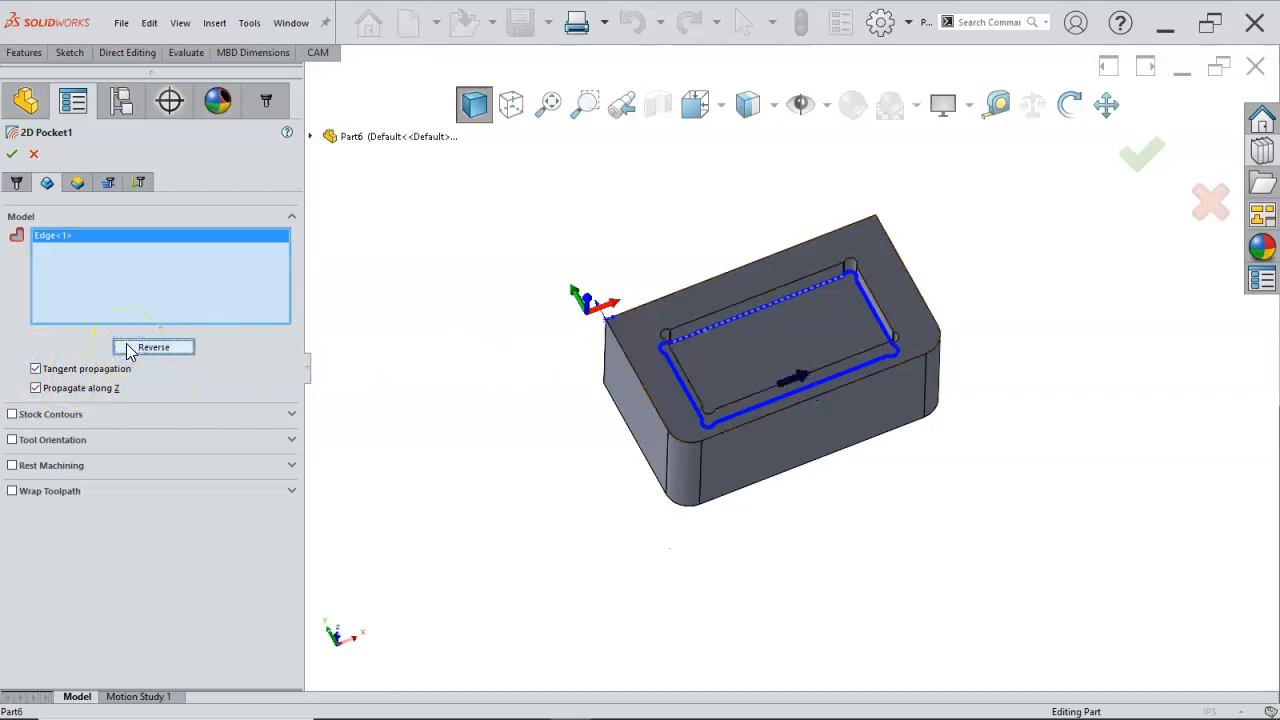
Step: Set the 2D Pocket's axial (floor) stock to leave to 0 in
{"action": "mouse_move", "coordinate": [783, 371]}
{"action": "middle_mouse_down"}
{"action": "mouse_move", "coordinate": [771, 371]}
{"action": "mouse_move", "coordinate": [779, 378]}
{"action": "middle_mouse_up"}
{"action": "scroll", "coordinate": [800, 380], "scroll_direction": "down", "scroll_amount": 3}
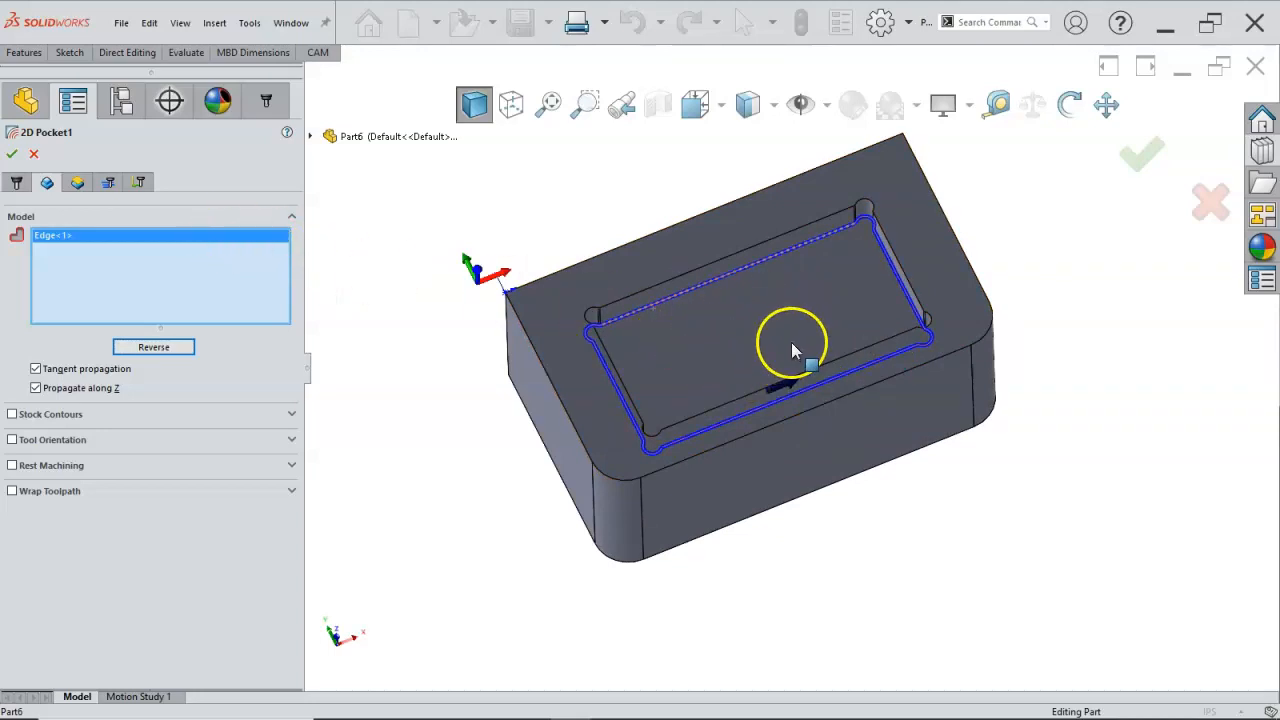
{"action": "middle_click_drag", "start_coordinate": [512, 334], "coordinate": [504, 322]}
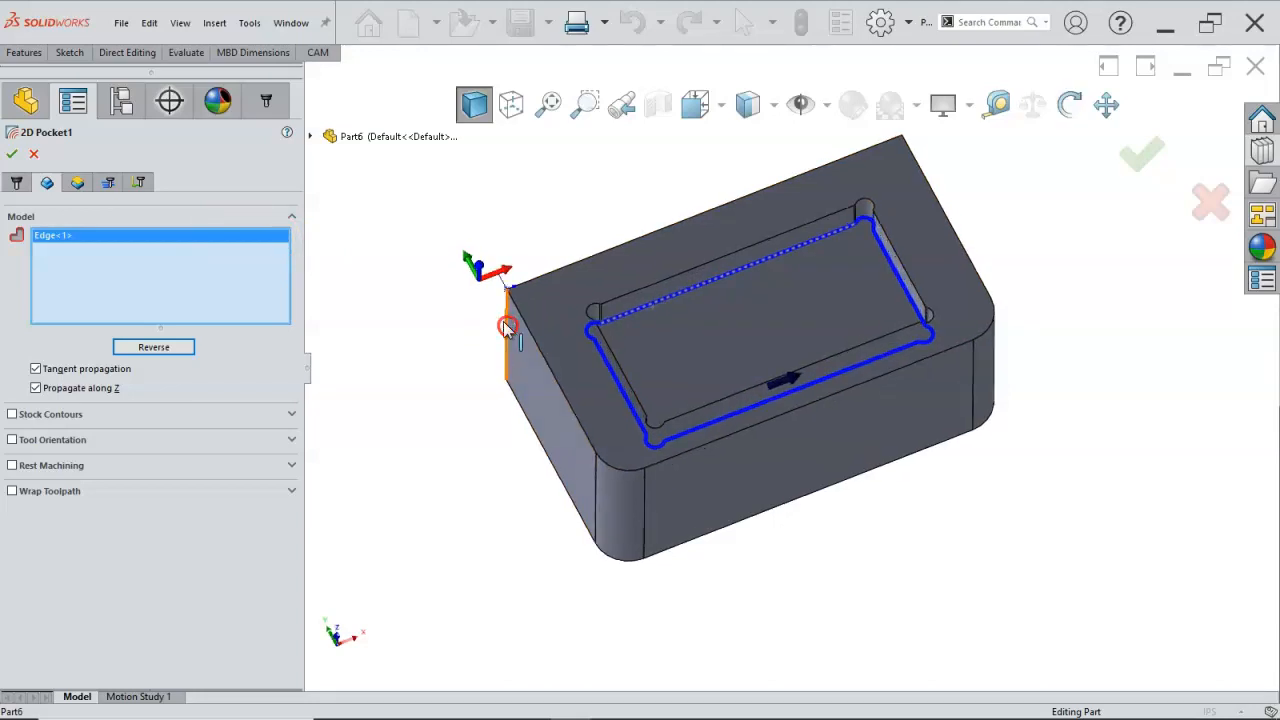
{"action": "left_click", "coordinate": [77, 184]}
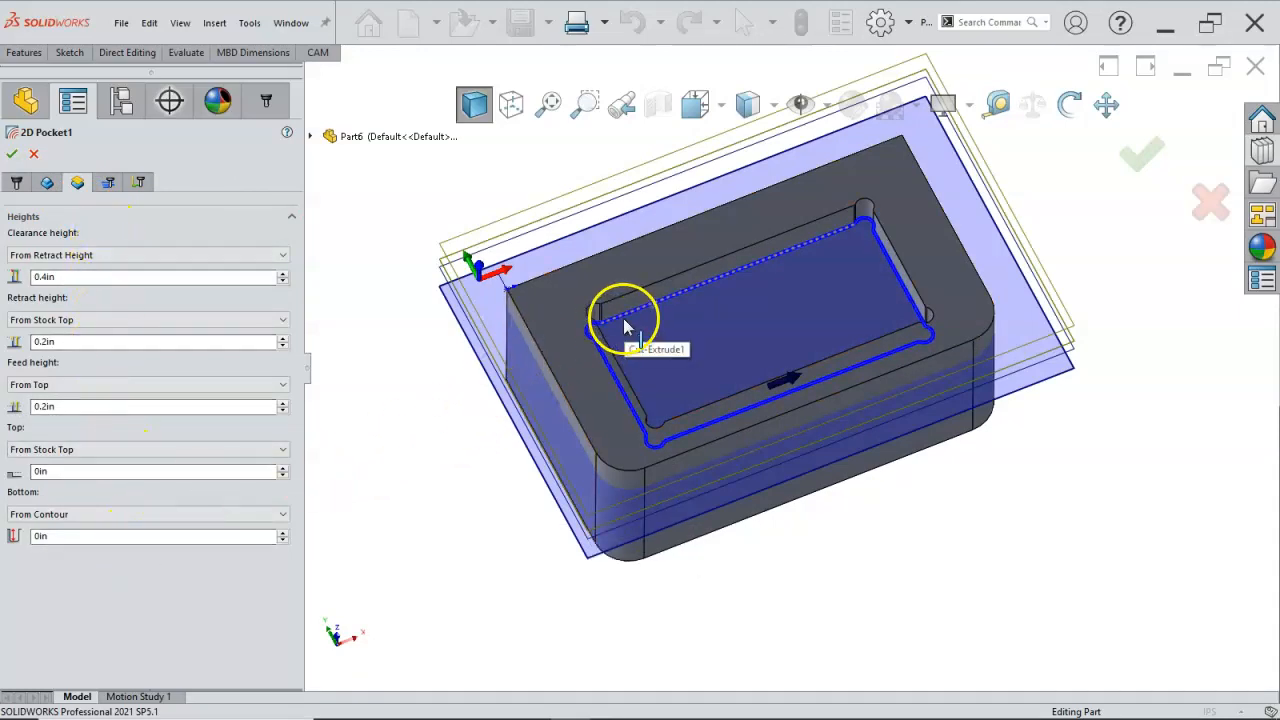
{"action": "left_click", "coordinate": [107, 184]}
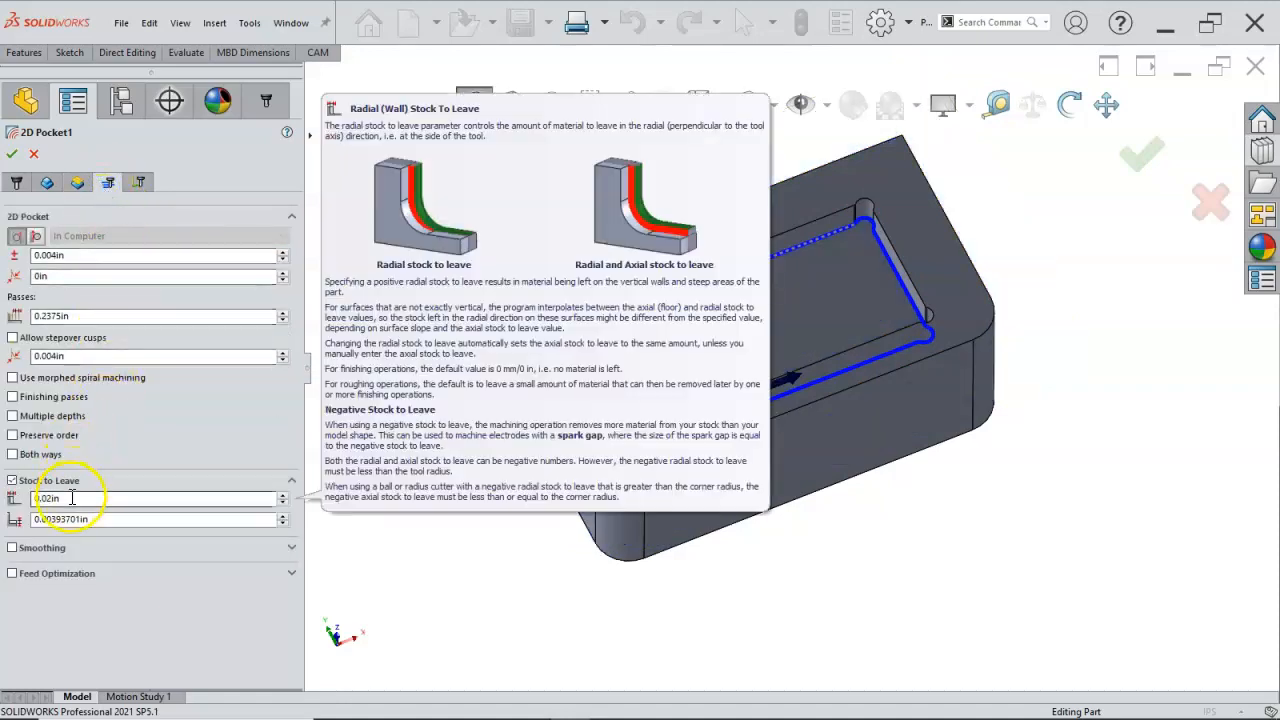
{"action": "double_click", "coordinate": [101, 519]}
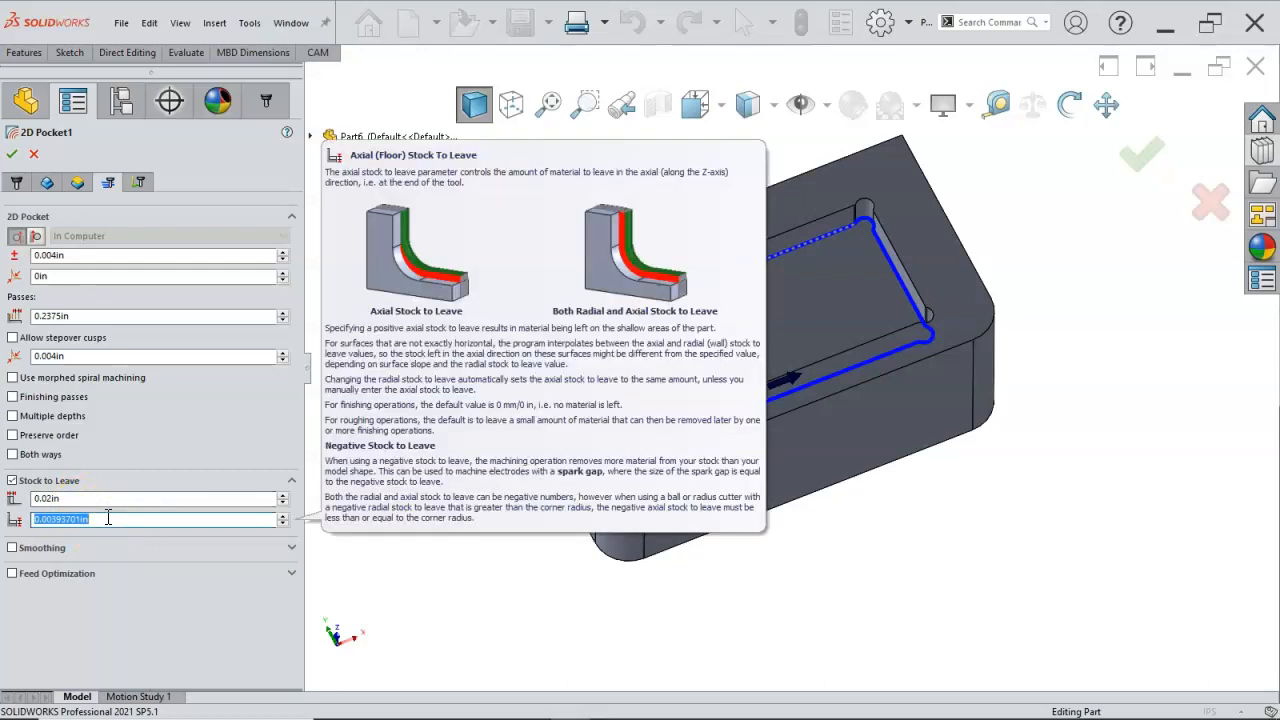
{"action": "type", "text": "0"}
{"action": "key", "text": "Return"}
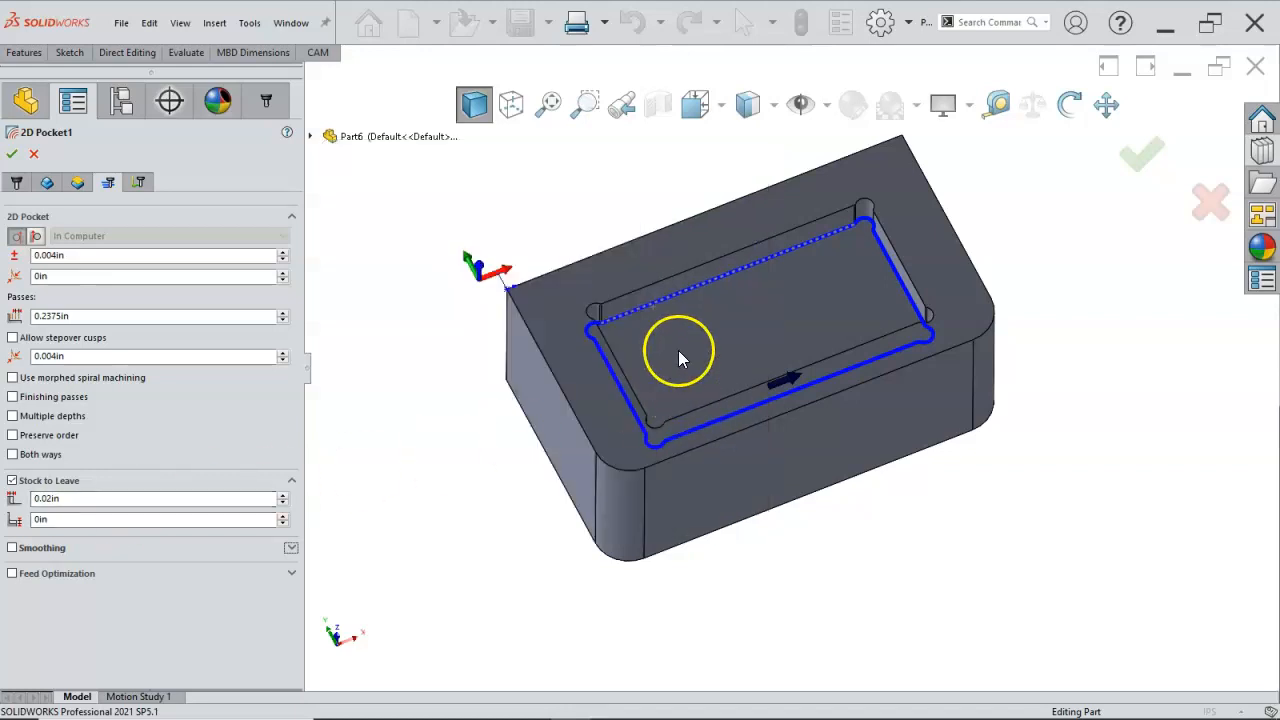
Step: Set the 2D Pocket's maximum stepover to 0.08 in
{"action": "left_click", "coordinate": [120, 316]}
{"action": "type", "text": "."}
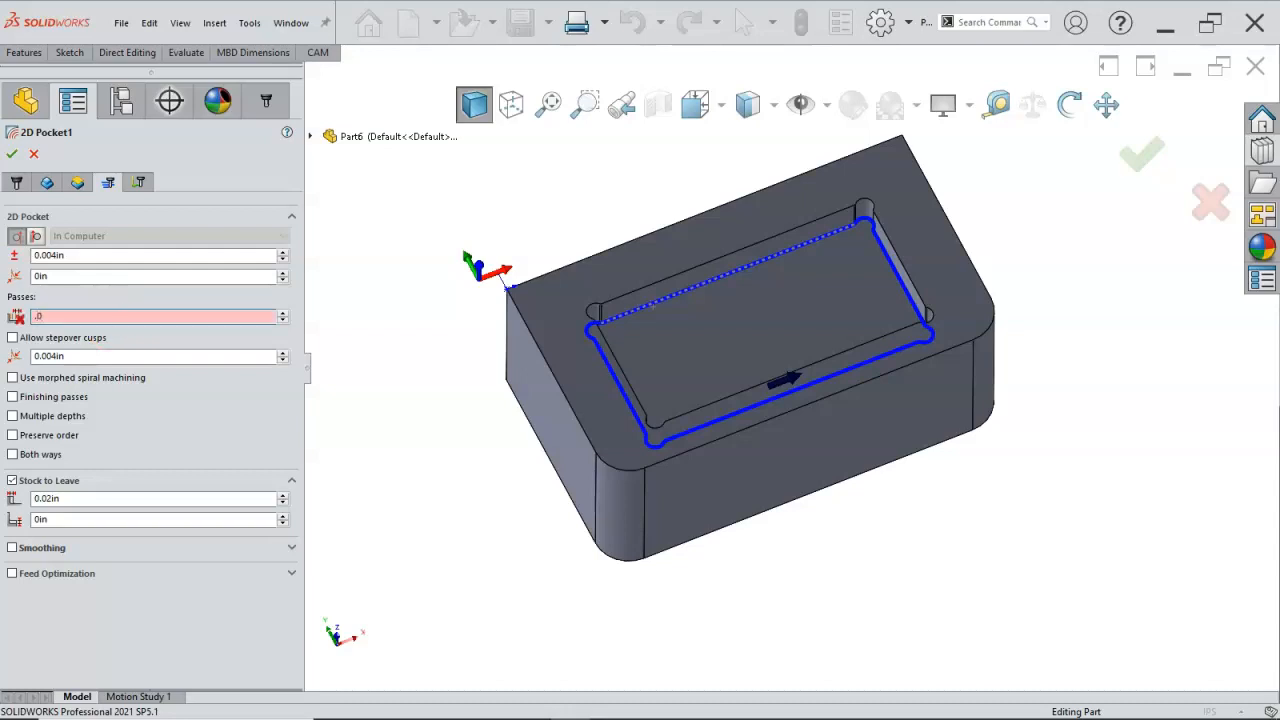
{"action": "type", "text": "08"}
{"action": "key", "text": "Tab"}
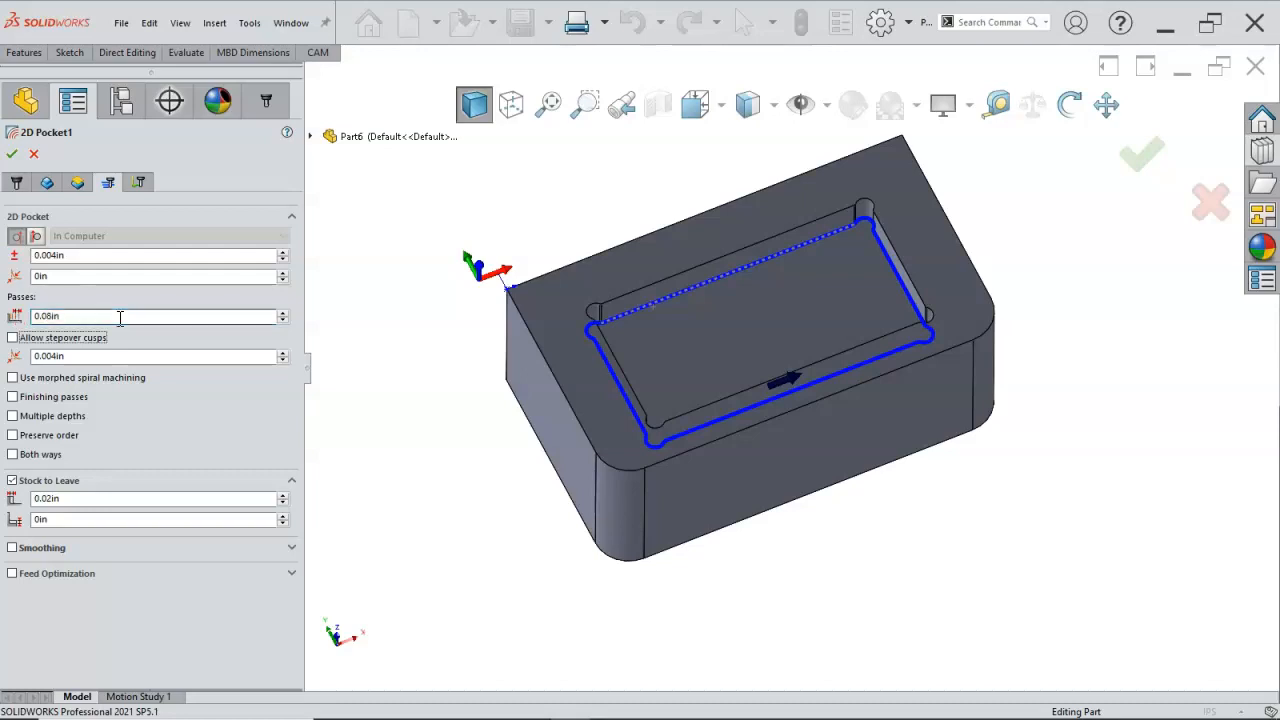
{"action": "left_click", "coordinate": [120, 316]}
{"action": "left_click", "coordinate": [140, 355]}
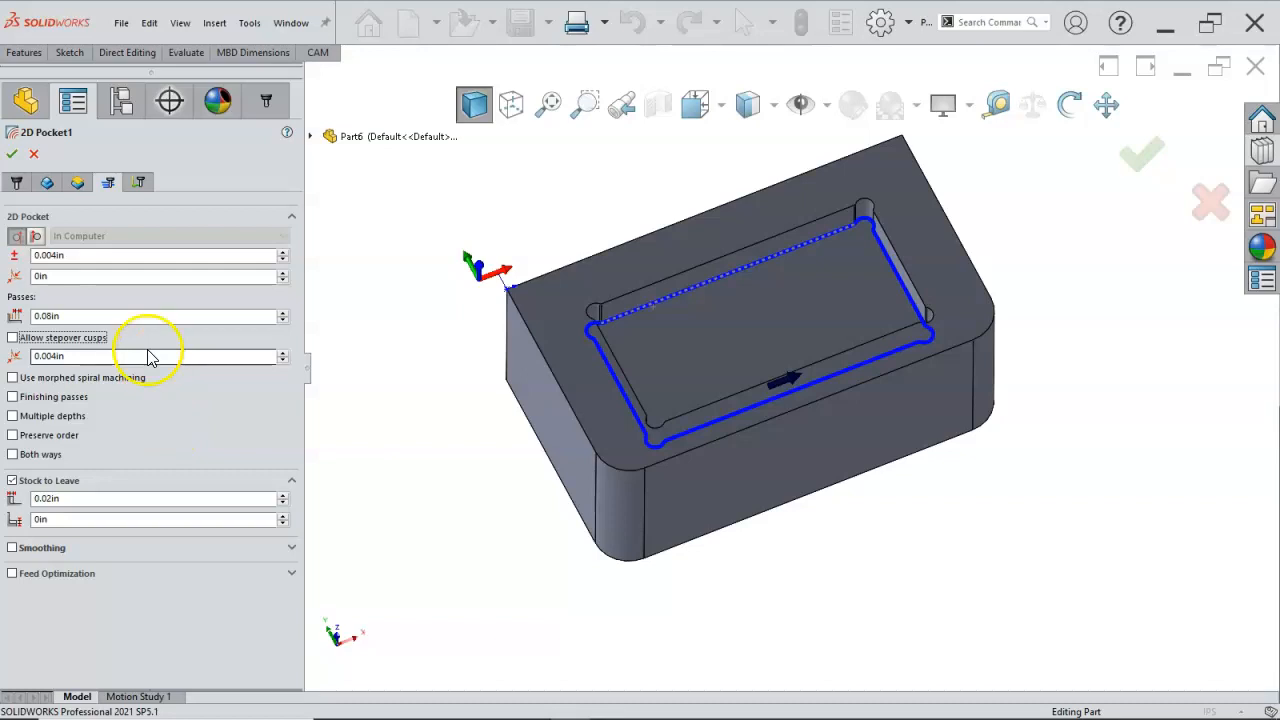
Step: Set the ramp clearance height of the 2D Pocket's helix entry to 0.03 in
{"action": "left_click", "coordinate": [139, 184]}
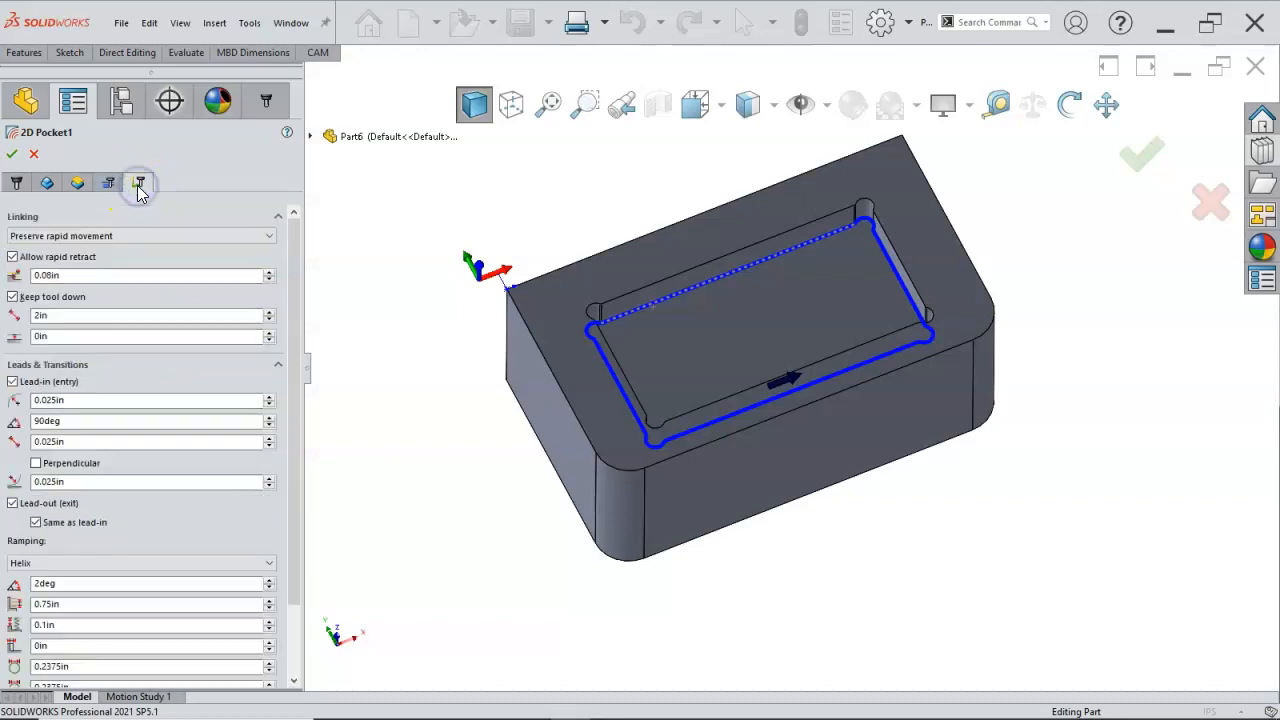
{"action": "left_click_drag", "start_coordinate": [291, 363], "coordinate": [287, 457]}
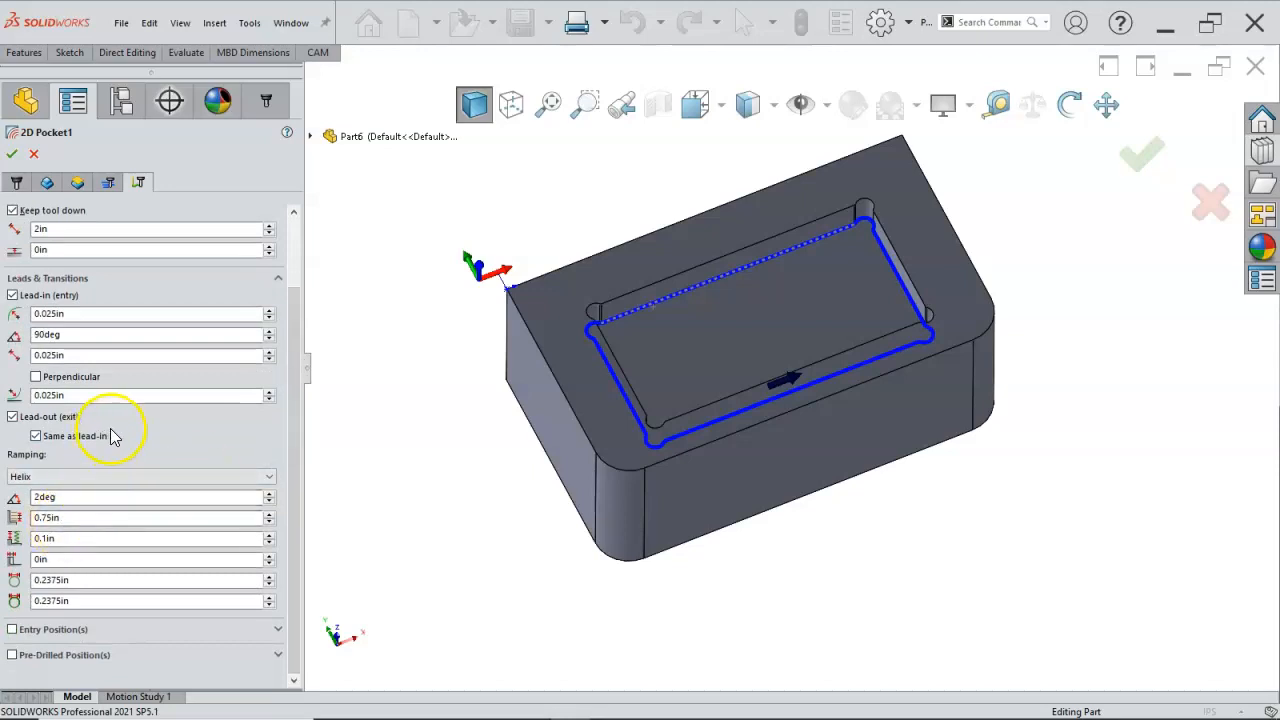
{"action": "double_click", "coordinate": [74, 541]}
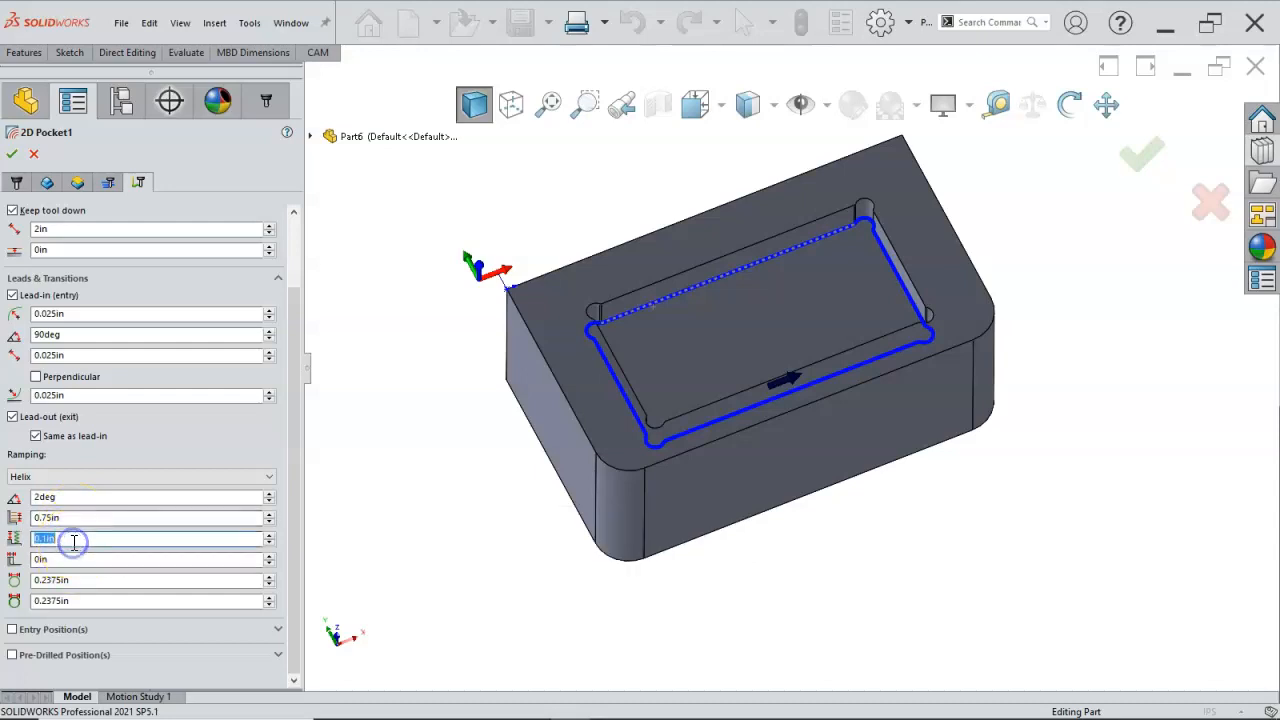
{"action": "type", "text": ".0"}
{"action": "key", "text": "Return"}
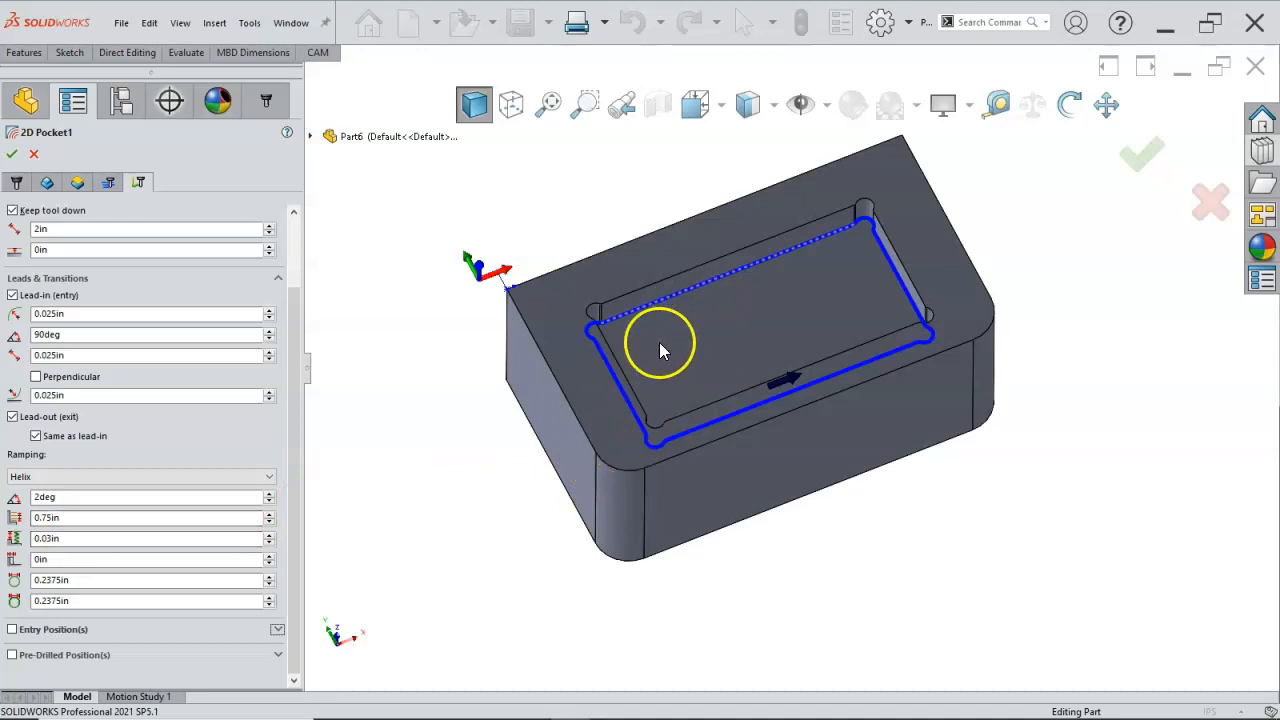
Step: Check the 2D Pocket's pass settings, then accept the operation to generate its toolpath
{"action": "left_click", "coordinate": [108, 182]}
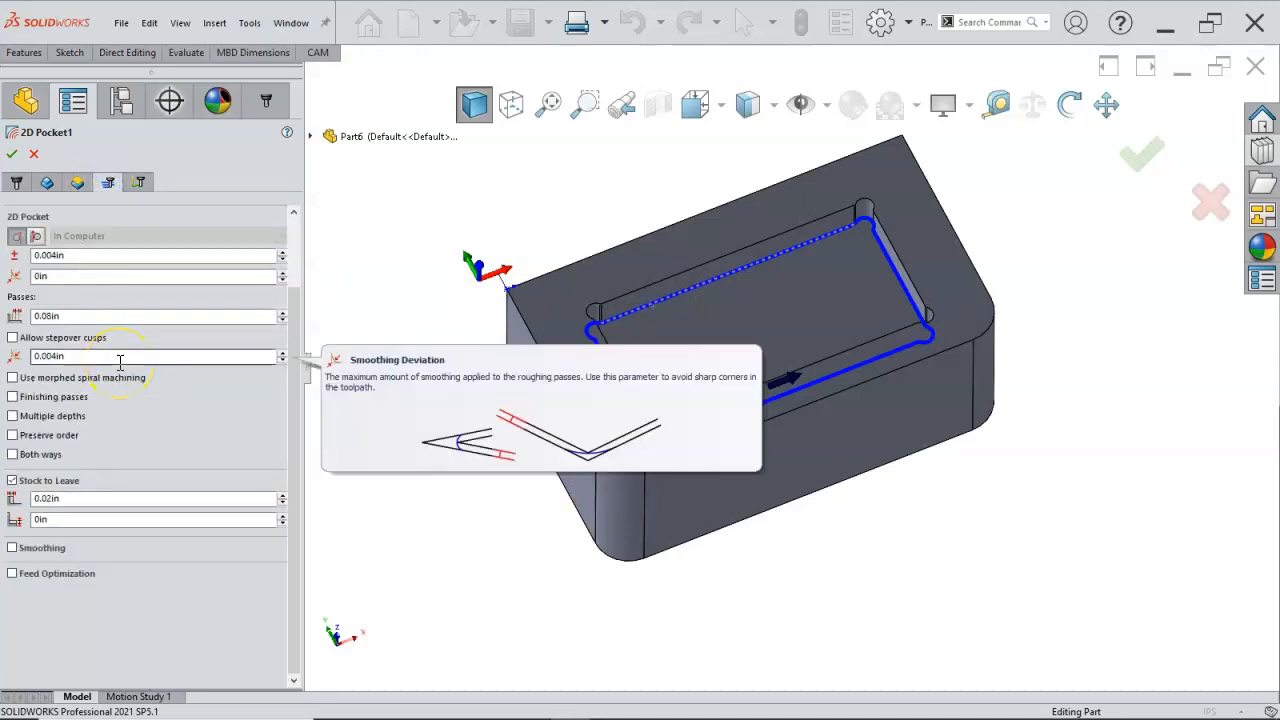
{"action": "mouse_move", "coordinate": [15, 401]}
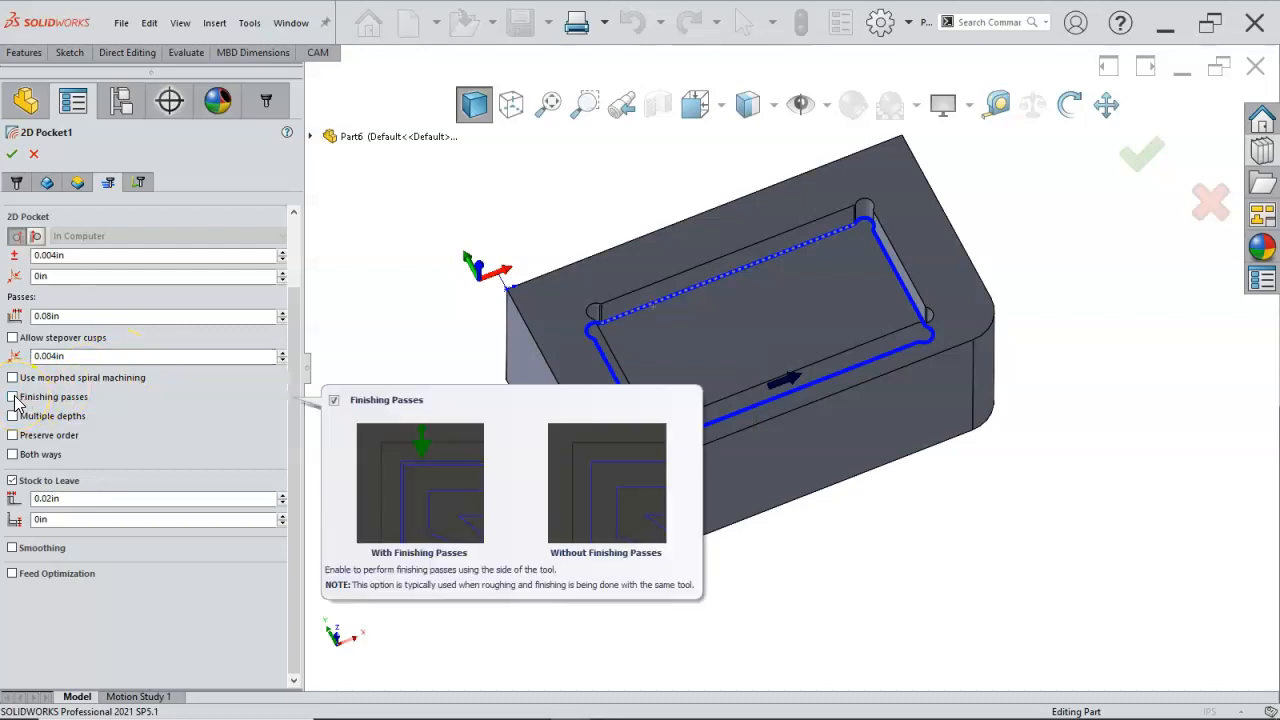
{"action": "left_click", "coordinate": [12, 155]}
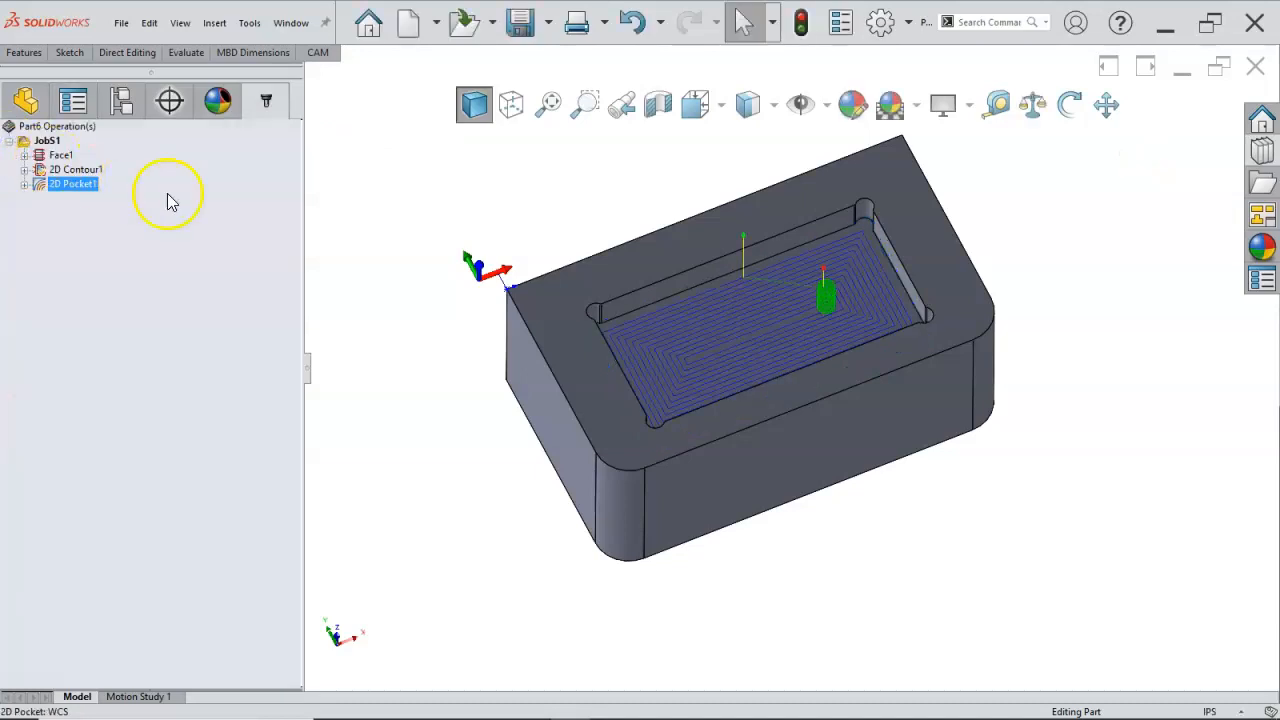
{"action": "middle_click_drag", "start_coordinate": [469, 299], "coordinate": [470, 324]}
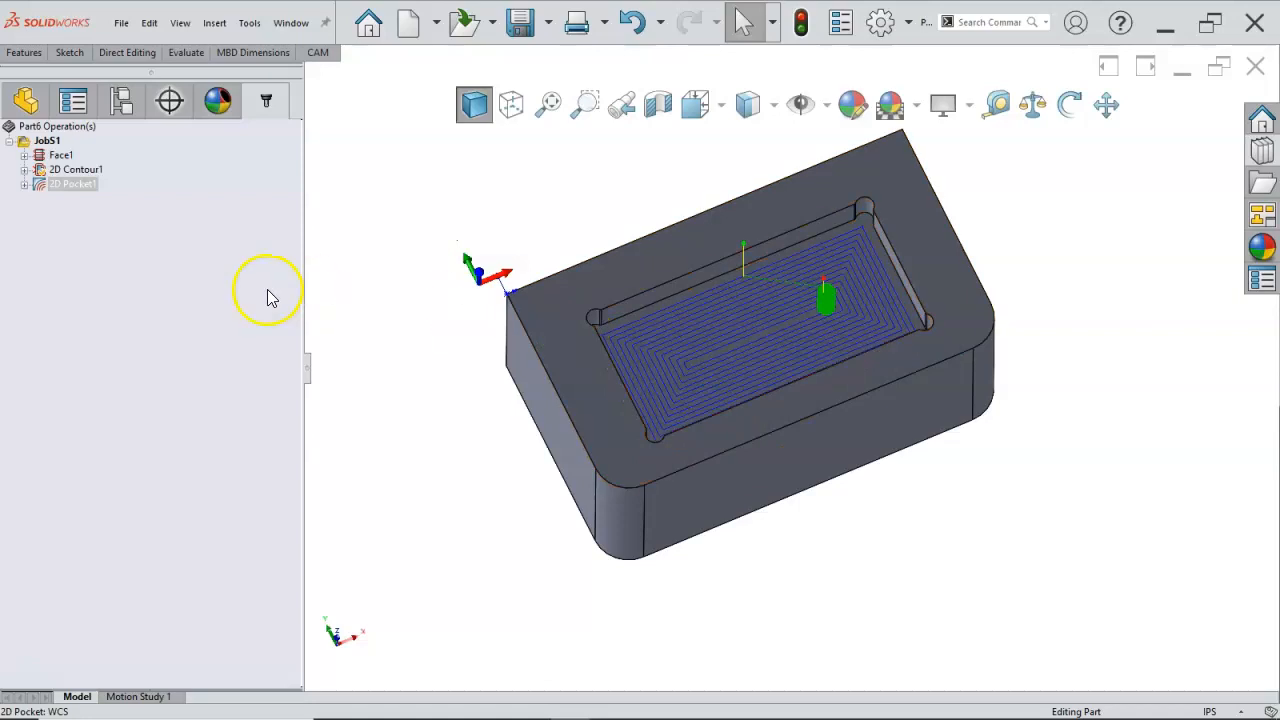
Step: Create a new 2D Adaptive Clearing operation and select the pocket's bottom edge loop as its geometry
{"action": "right_click", "coordinate": [98, 238]}
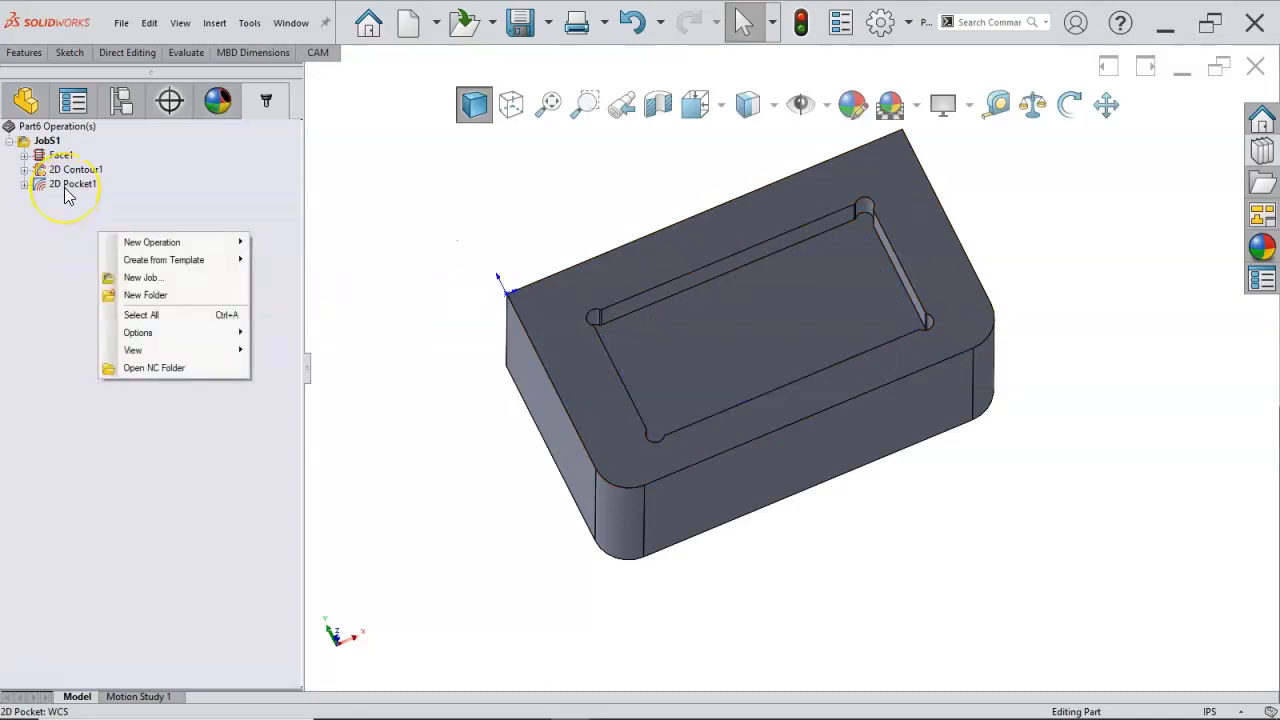
{"action": "mouse_move", "coordinate": [160, 250]}
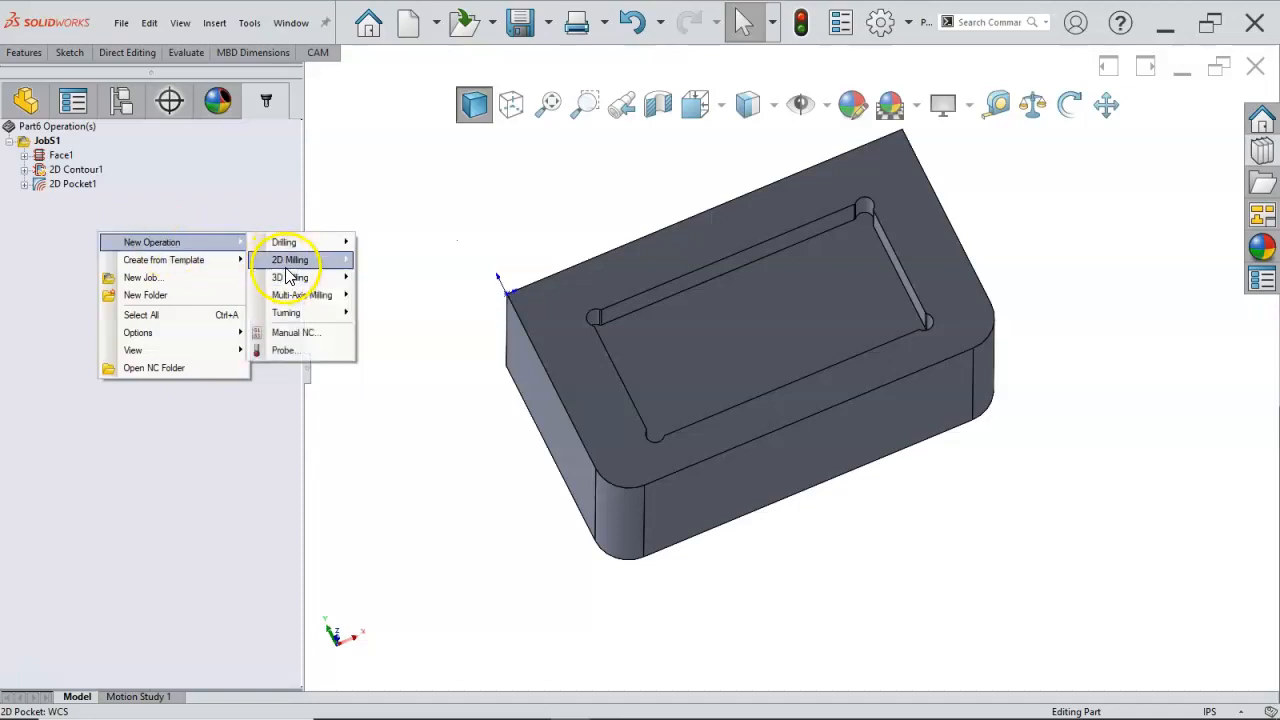
{"action": "mouse_move", "coordinate": [290, 266]}
{"action": "left_click", "coordinate": [404, 279]}
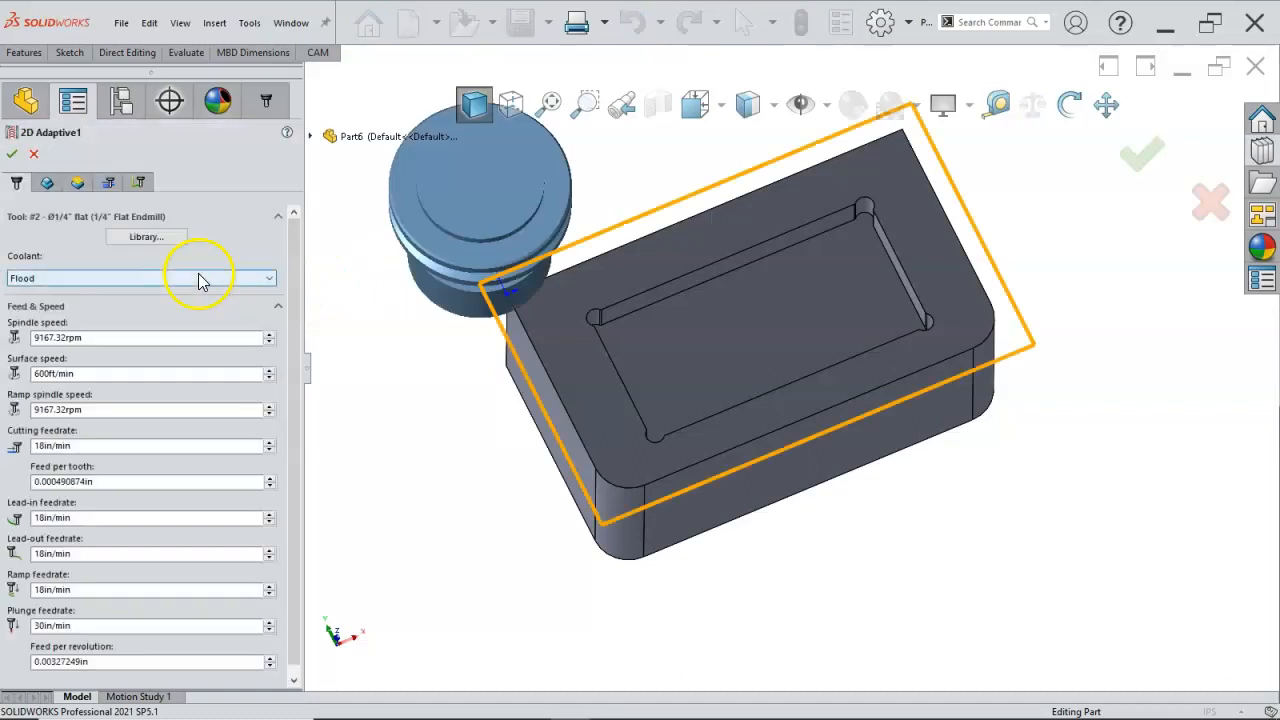
{"action": "left_click", "coordinate": [47, 182]}
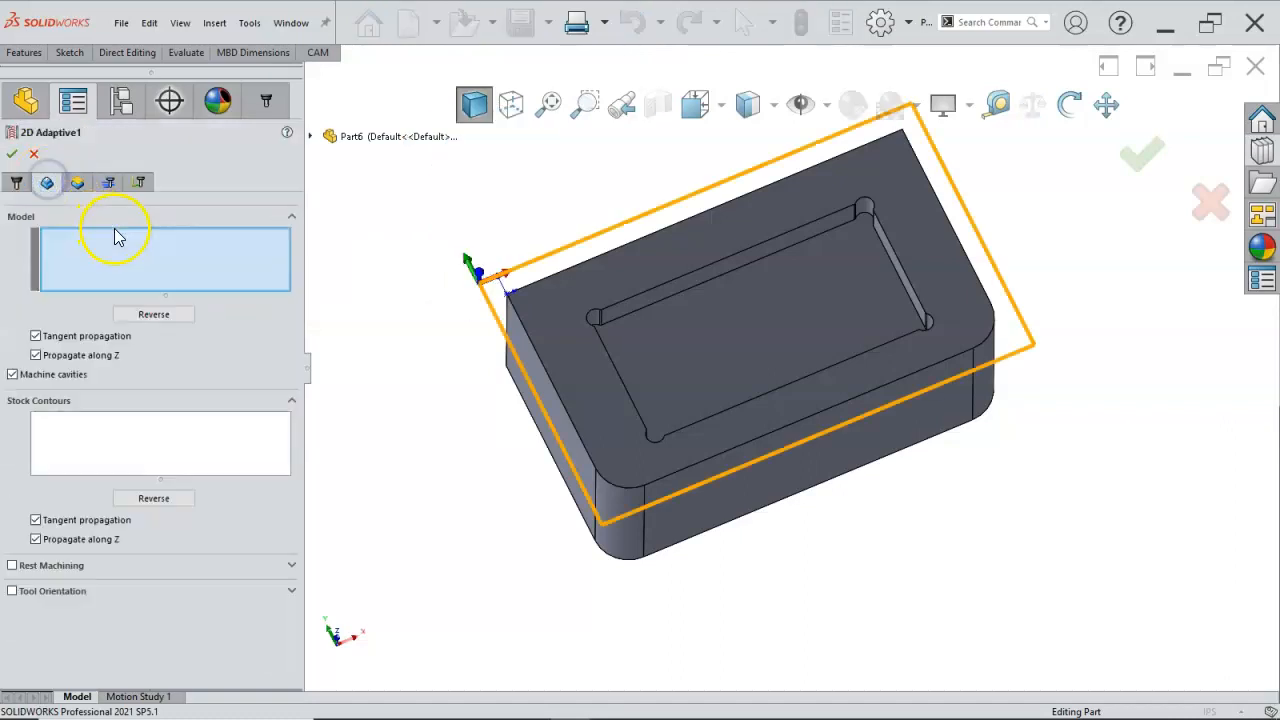
{"action": "left_click", "coordinate": [668, 298]}
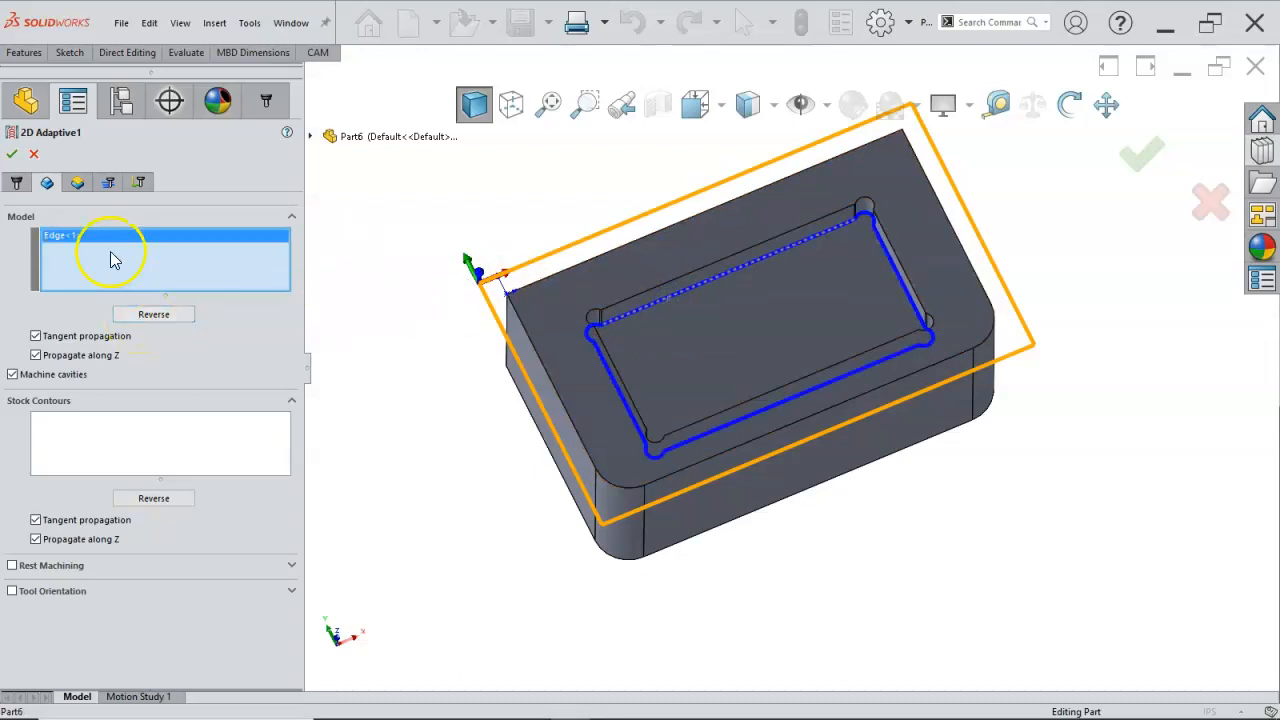
Step: Enable both-ways cutting in the passes of the 2D Adaptive operation
{"action": "left_click", "coordinate": [75, 184]}
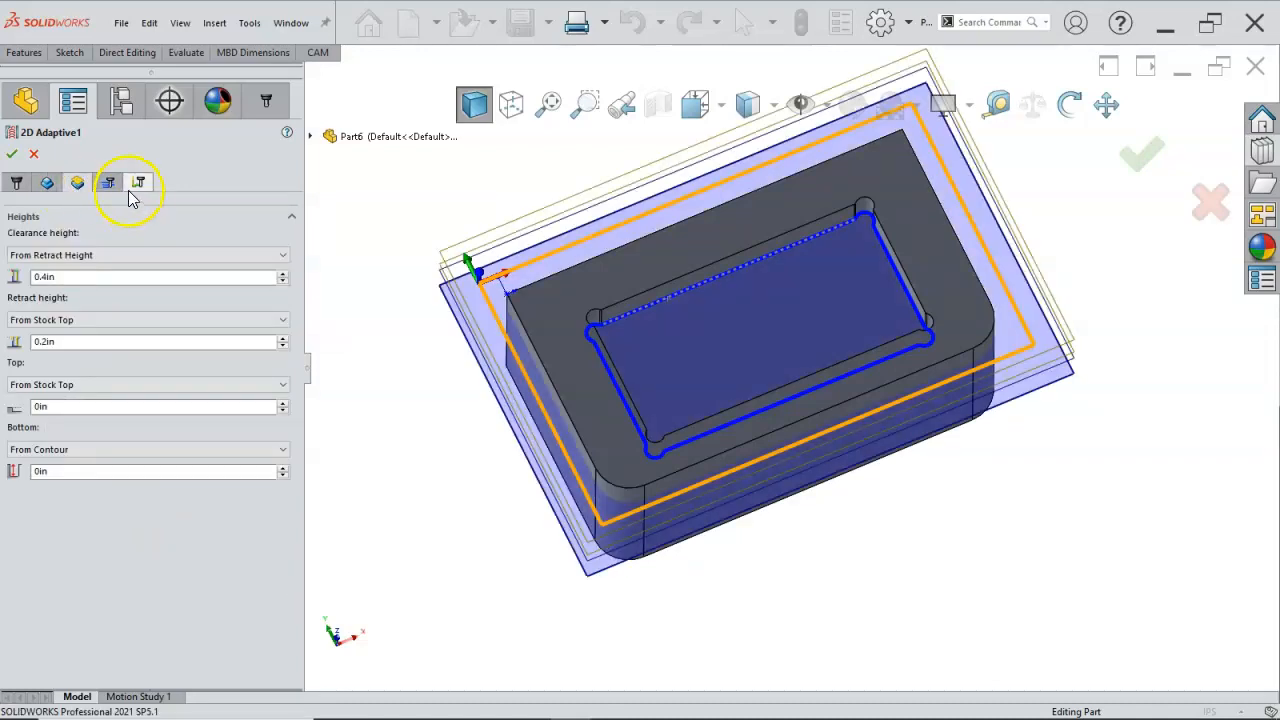
{"action": "left_click", "coordinate": [108, 183]}
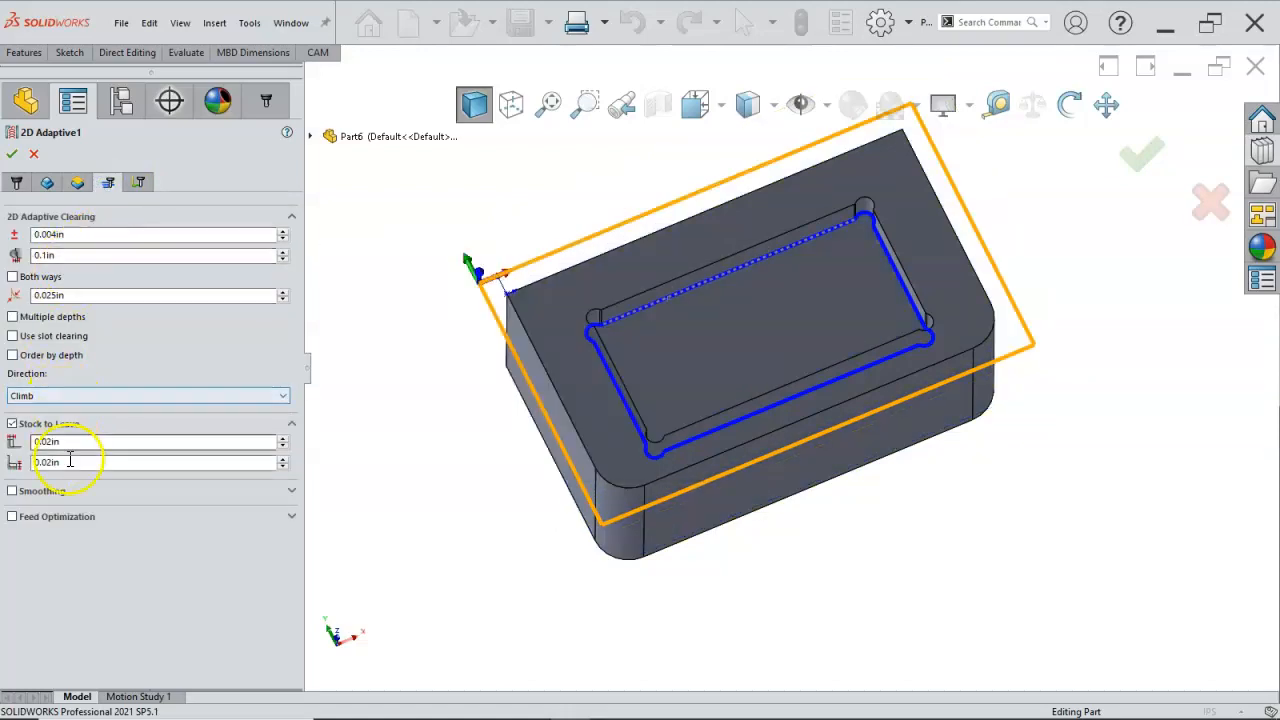
{"action": "mouse_move", "coordinate": [72, 447]}
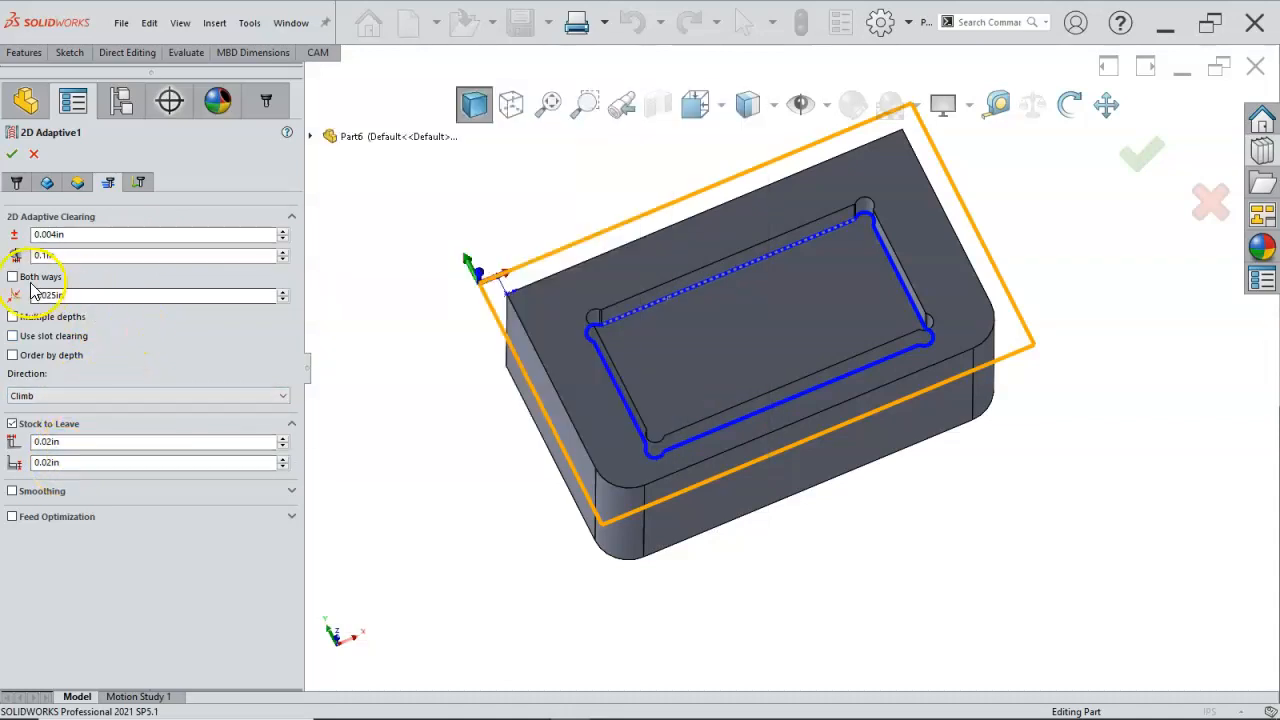
{"action": "left_click", "coordinate": [13, 277]}
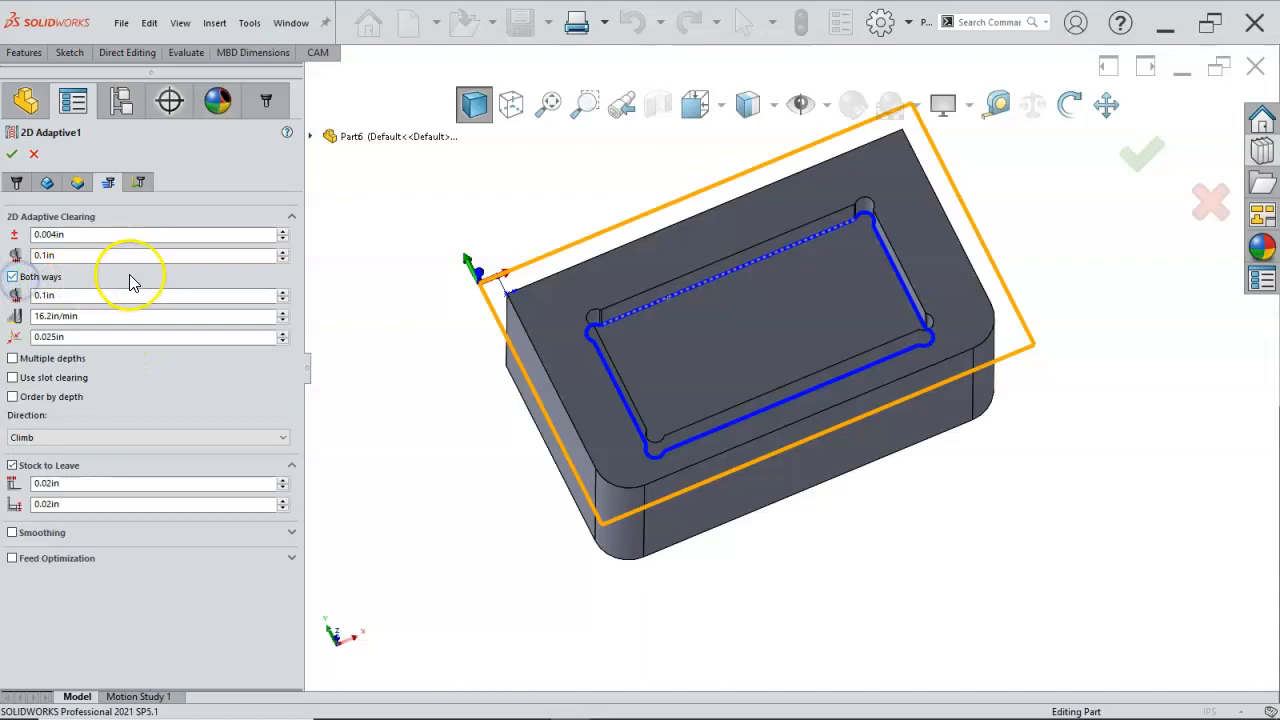
{"action": "mouse_move", "coordinate": [130, 282]}
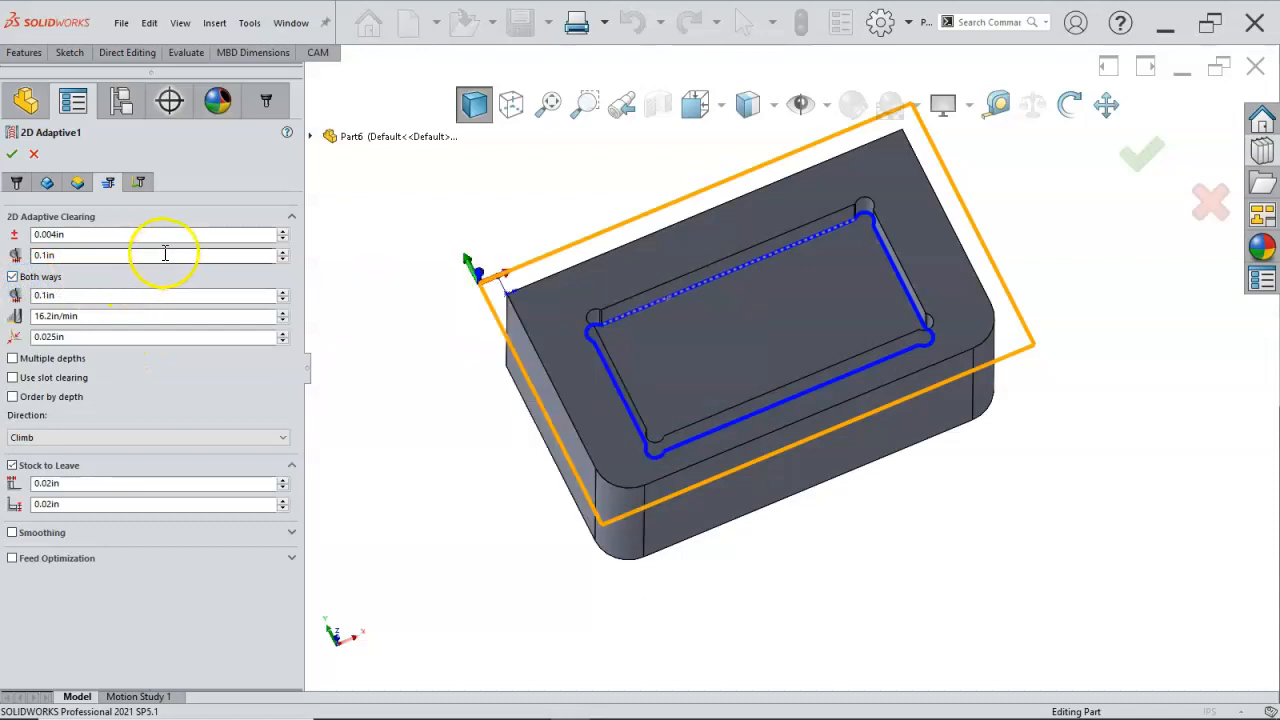
Step: Accept the 2D Adaptive operation to generate its toolpath and move the 2D Pocket operation below it in the job
{"action": "left_click", "coordinate": [140, 183]}
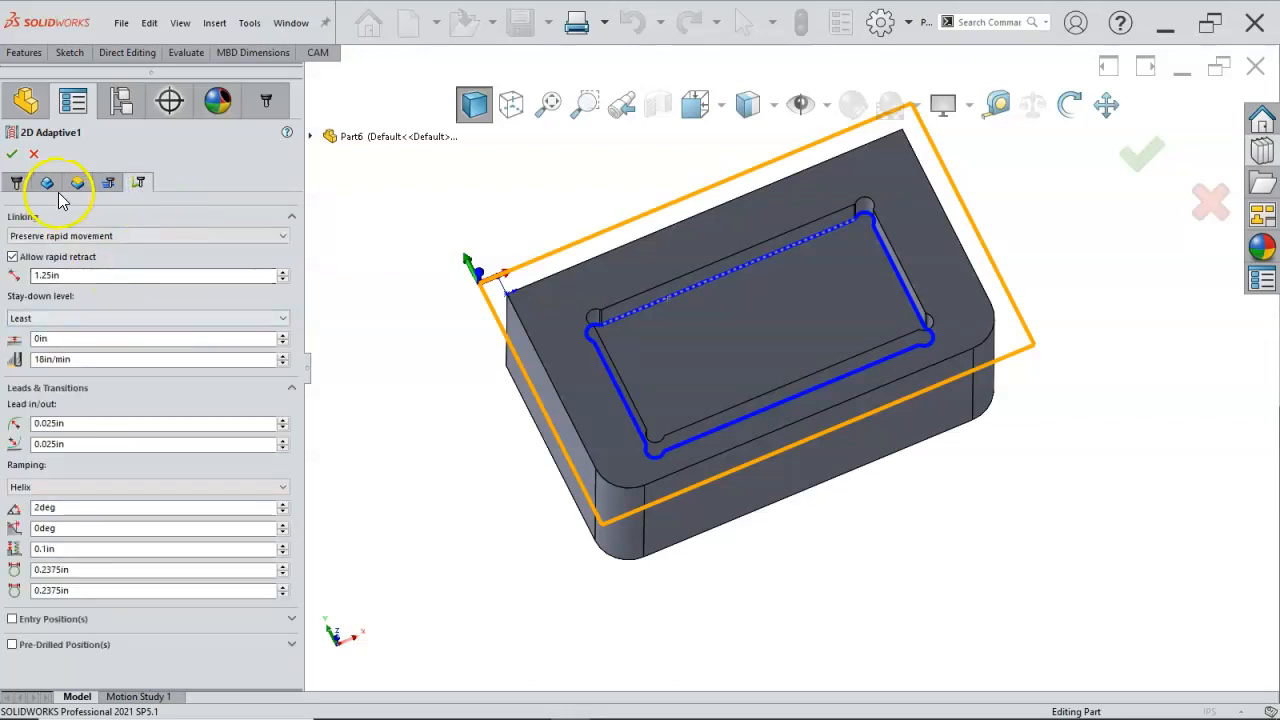
{"action": "left_click", "coordinate": [11, 156]}
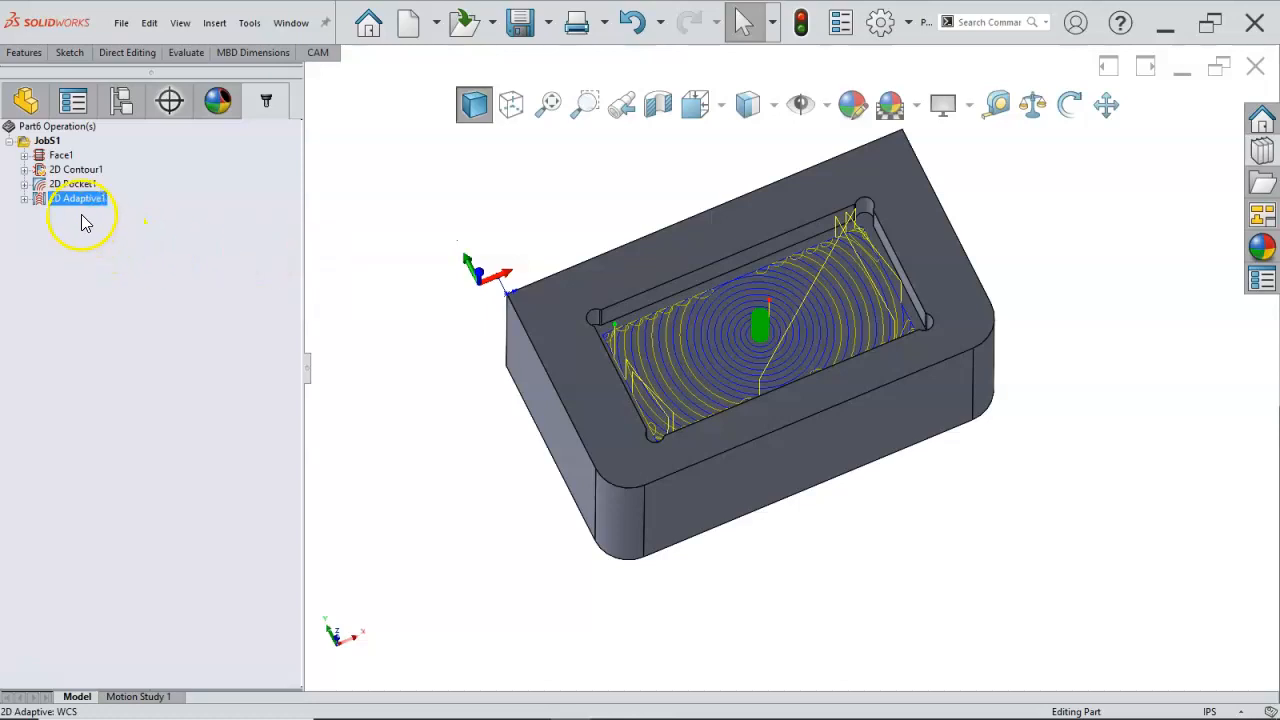
{"action": "left_click_drag", "start_coordinate": [75, 188], "coordinate": [82, 212]}
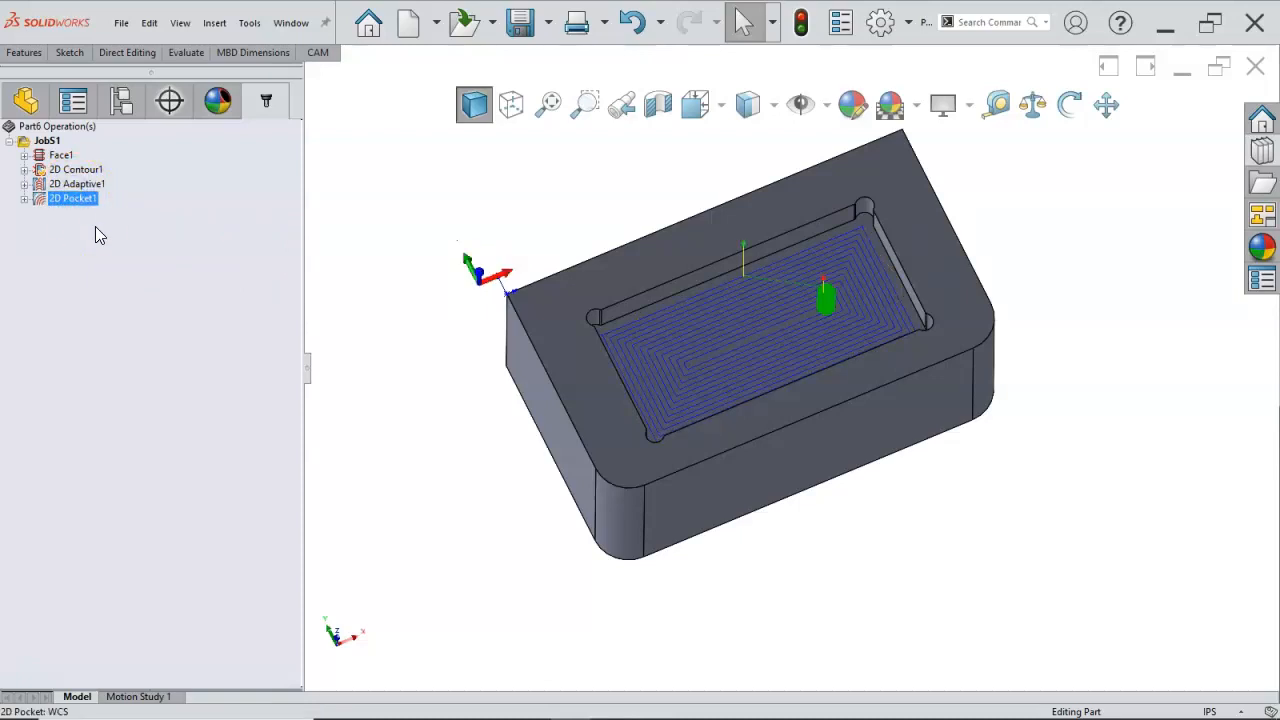
{"action": "left_click", "coordinate": [81, 217]}
Step: Create a new 2D Contour operation and select the pocket's bottom edge loop as its geometry
{"action": "right_click", "coordinate": [81, 218]}
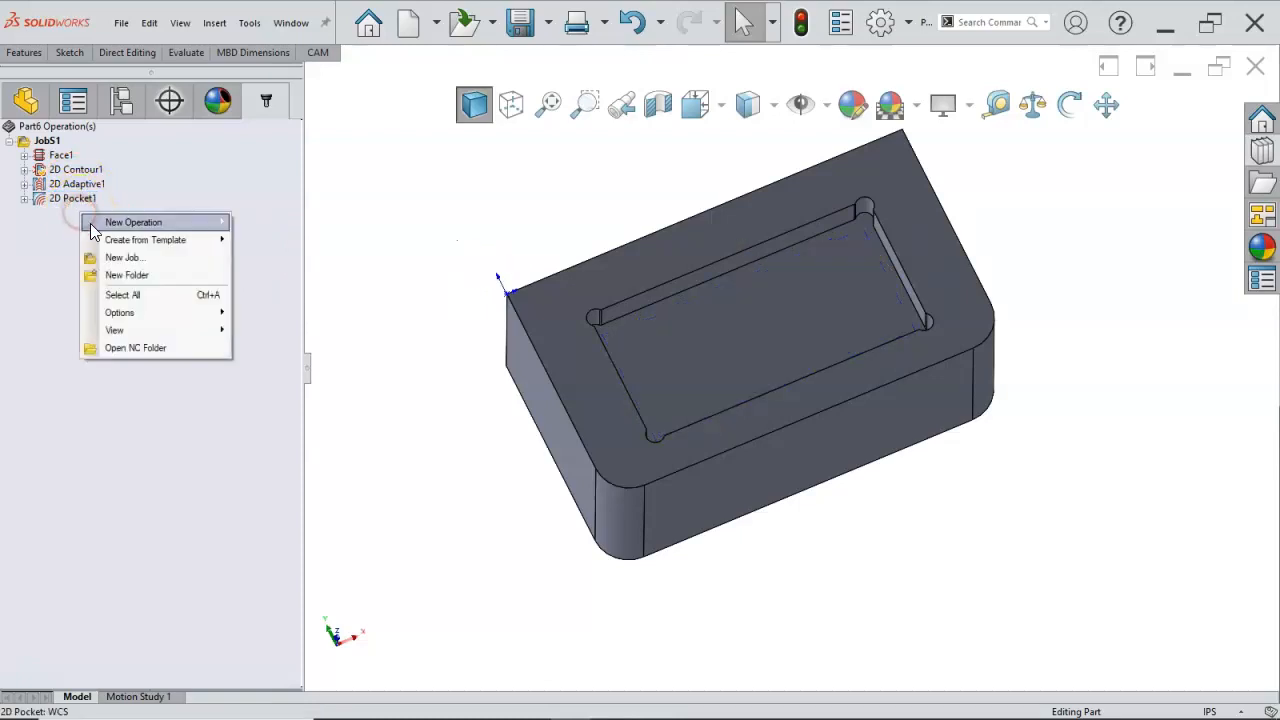
{"action": "mouse_move", "coordinate": [271, 240]}
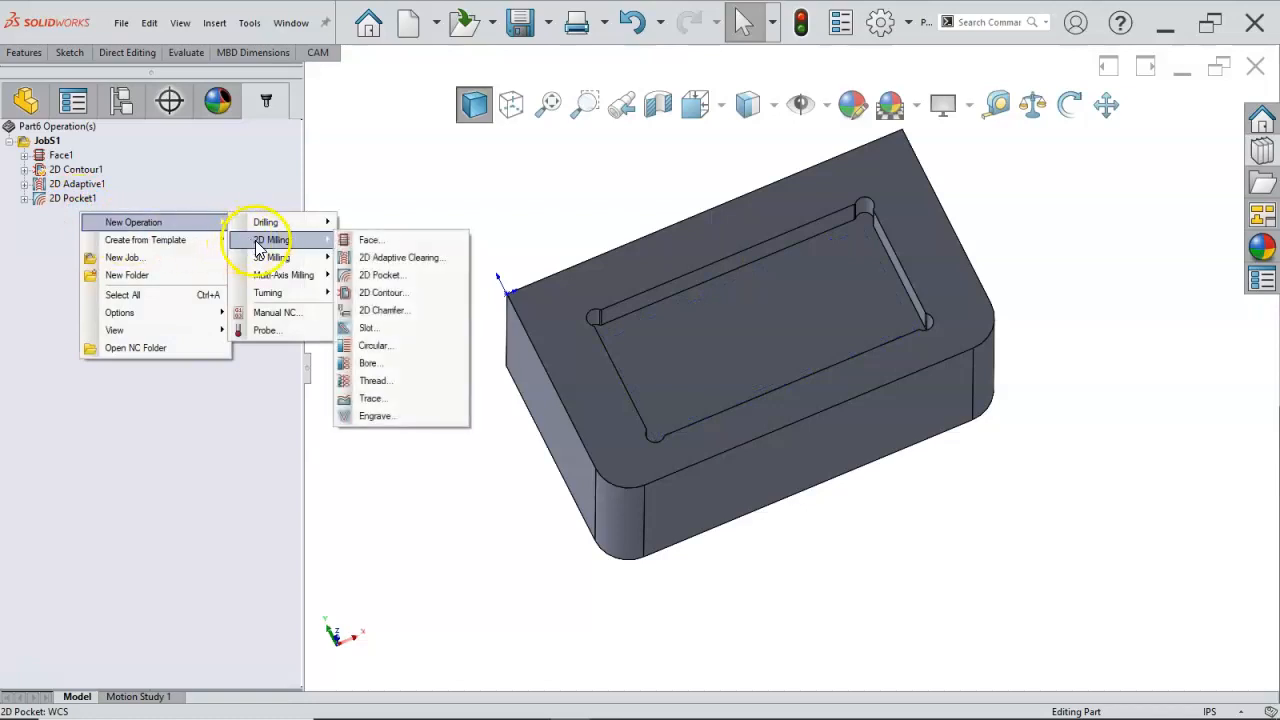
{"action": "left_click", "coordinate": [400, 291]}
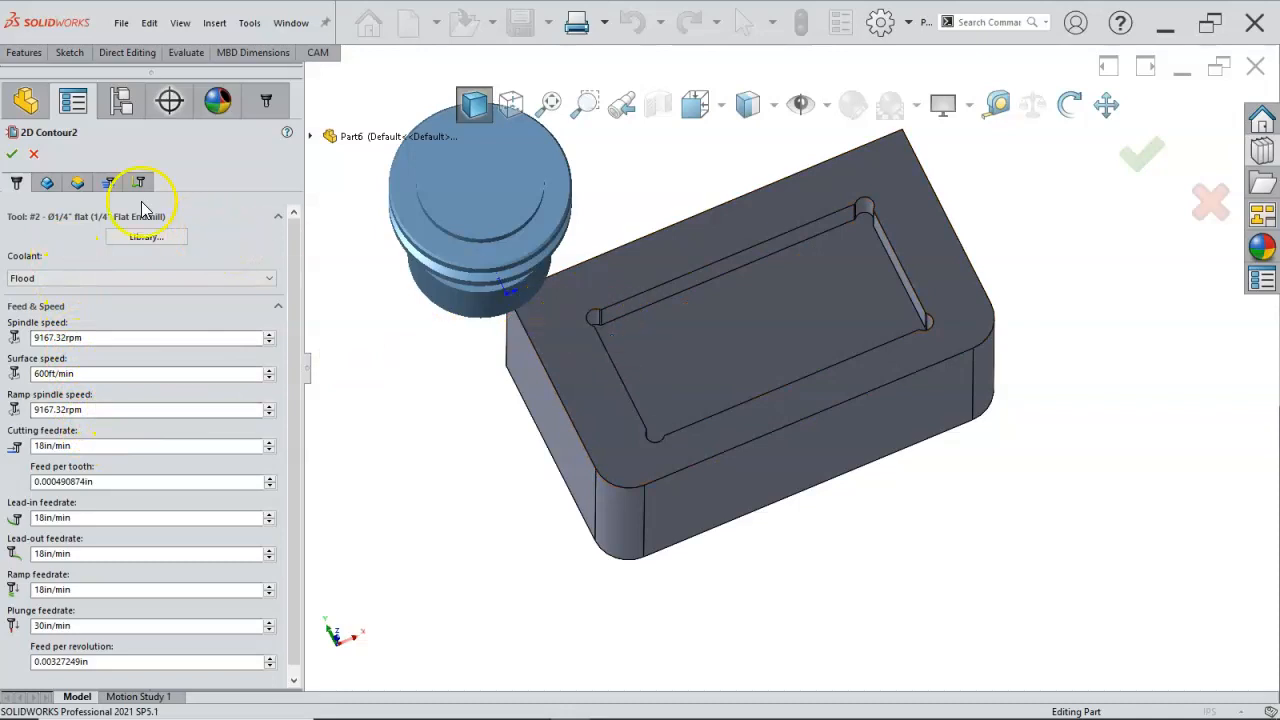
{"action": "left_click", "coordinate": [44, 186]}
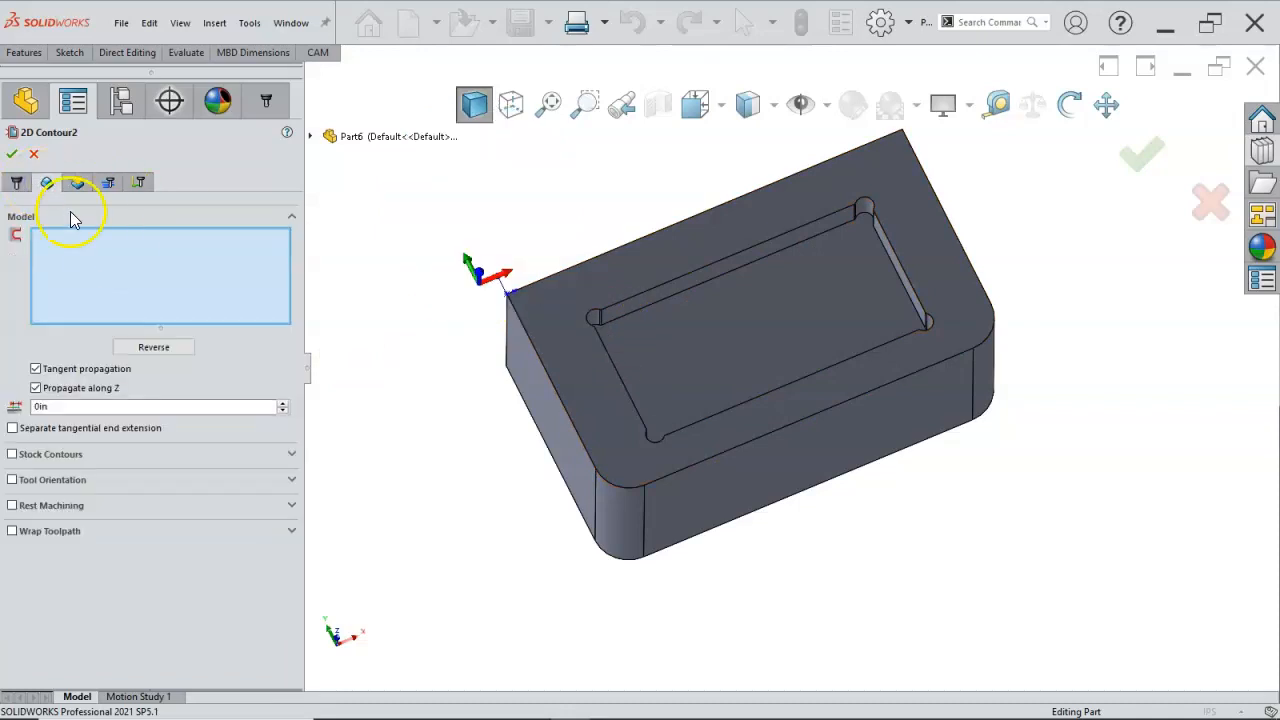
{"action": "left_click", "coordinate": [651, 310]}
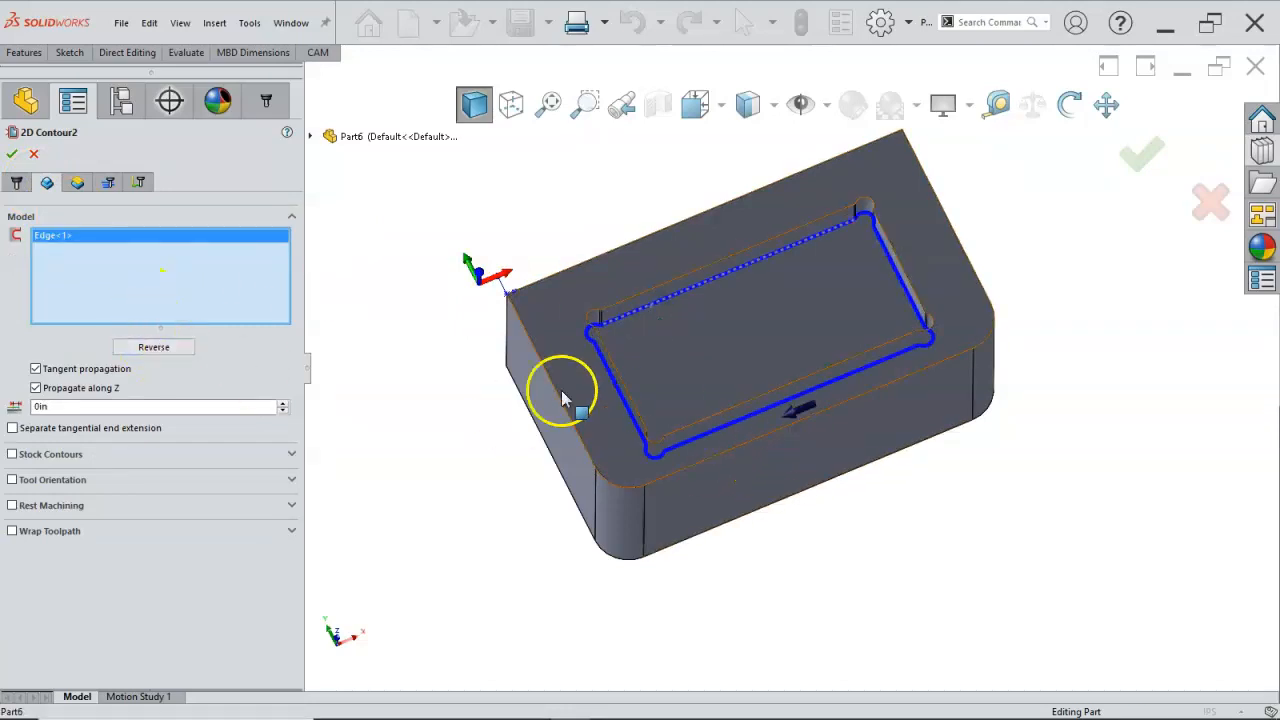
Step: Reverse the pocket contour's direction and set the 2D Contour's compensation type to Wear
{"action": "left_click", "coordinate": [154, 347]}
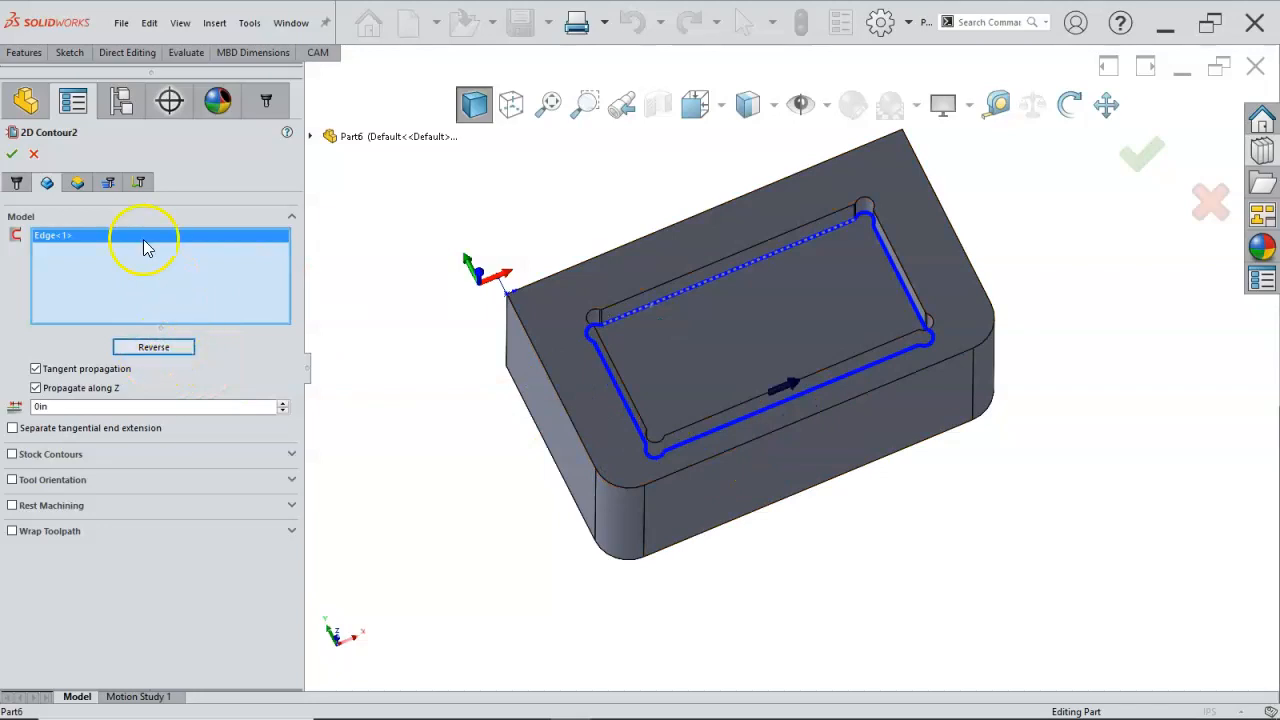
{"action": "left_click", "coordinate": [77, 183]}
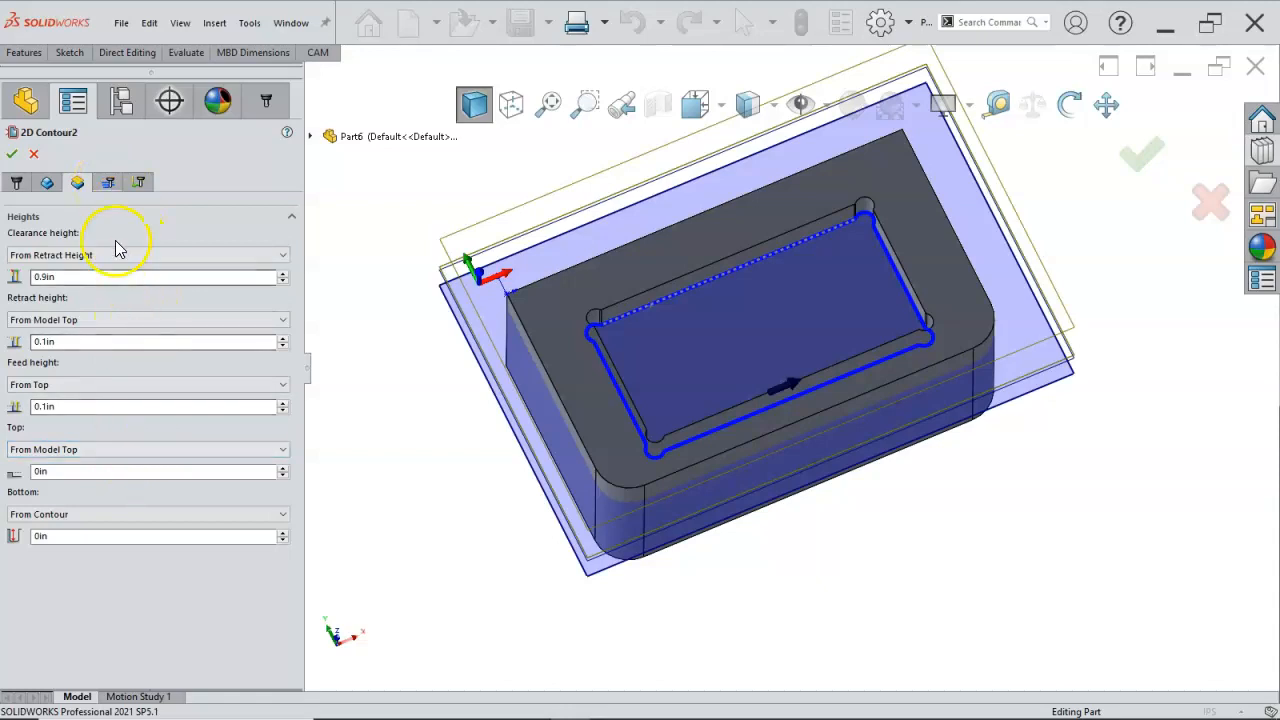
{"action": "left_click", "coordinate": [108, 182]}
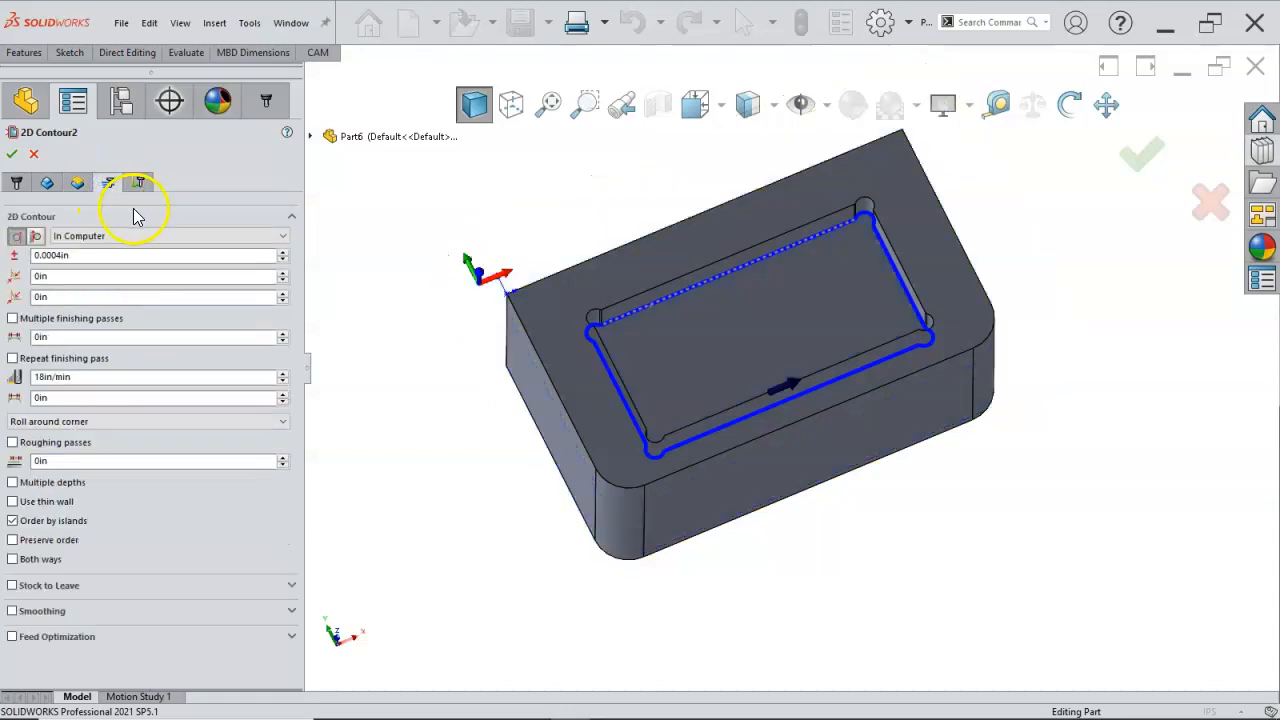
{"action": "left_click", "coordinate": [134, 236]}
{"action": "left_click", "coordinate": [98, 272]}
{"action": "mouse_move", "coordinate": [104, 276]}
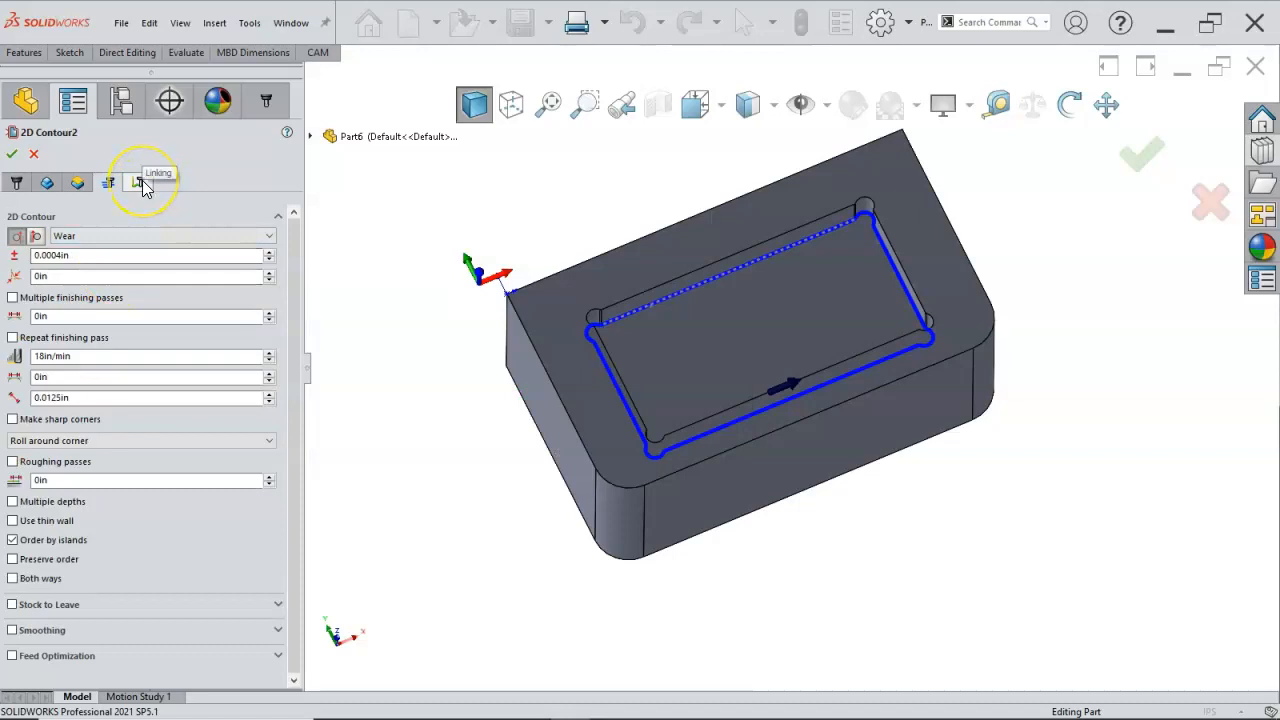
Step: Keep the default linking settings and accept the 2D Contour operation to generate the pocket-wall toolpath
{"action": "left_click", "coordinate": [140, 183]}
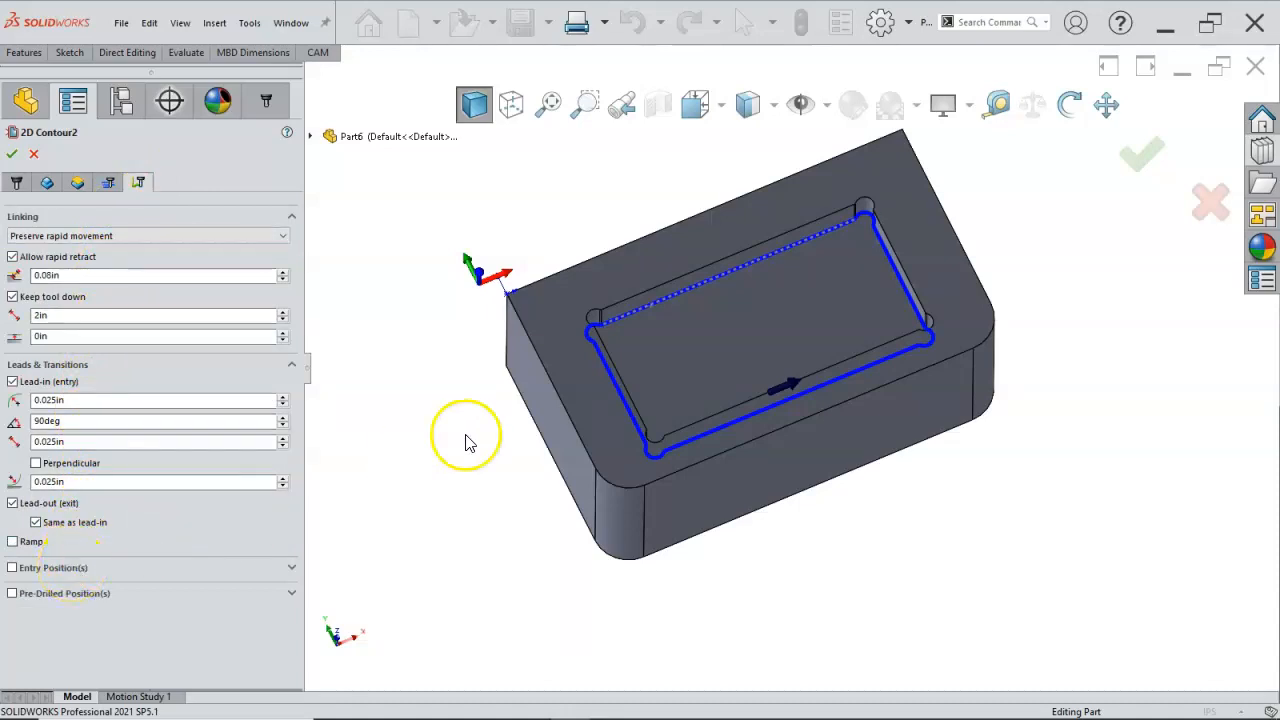
{"action": "left_click", "coordinate": [12, 153]}
{"action": "mouse_move", "coordinate": [395, 222]}
{"action": "middle_mouse_down"}
{"action": "mouse_move", "coordinate": [391, 238]}
{"action": "mouse_move", "coordinate": [394, 223]}
{"action": "middle_mouse_up"}
{"action": "mouse_move", "coordinate": [420, 718]}
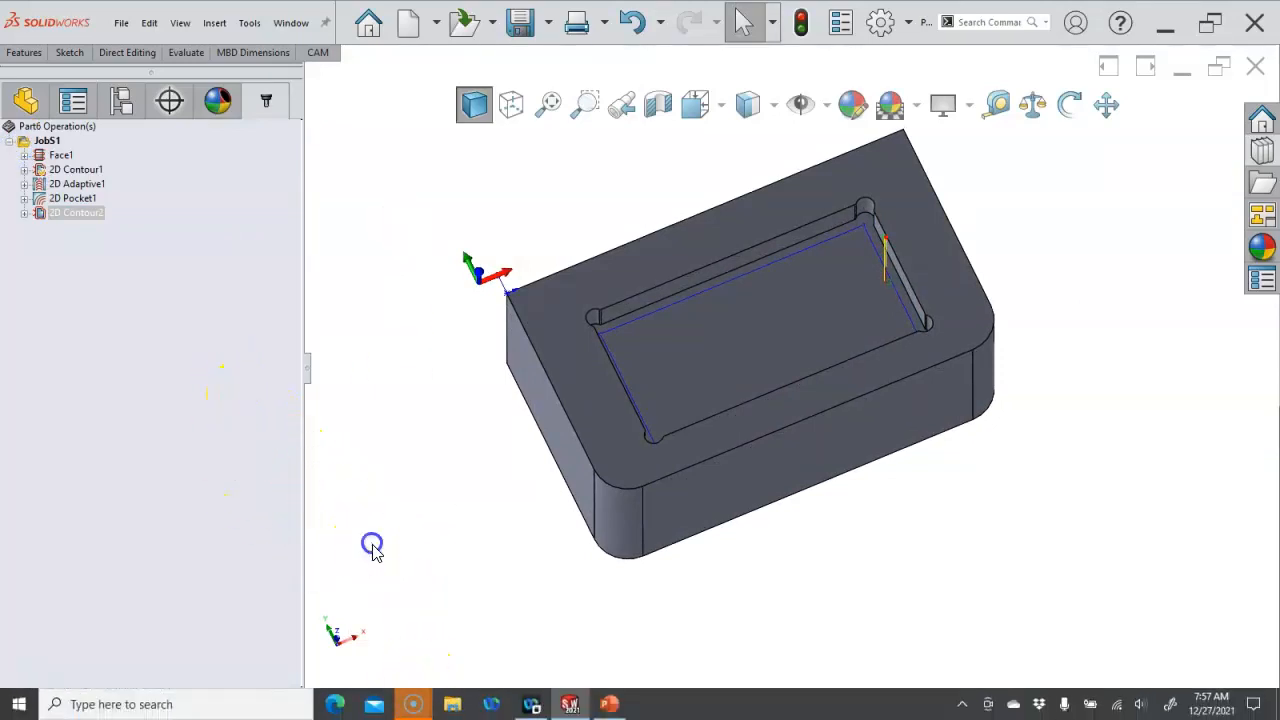
{"action": "left_click", "coordinate": [477, 661]}
{"action": "left_click", "coordinate": [360, 514]}
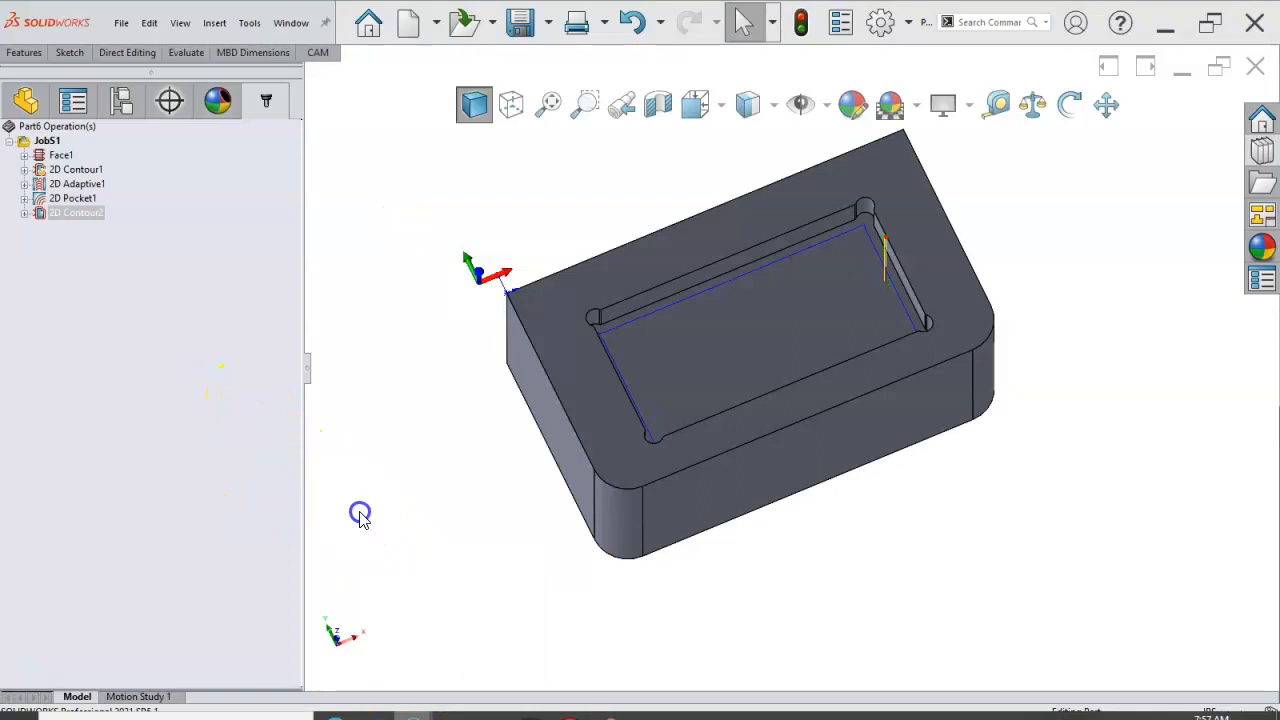
{"action": "left_click", "coordinate": [430, 381]}
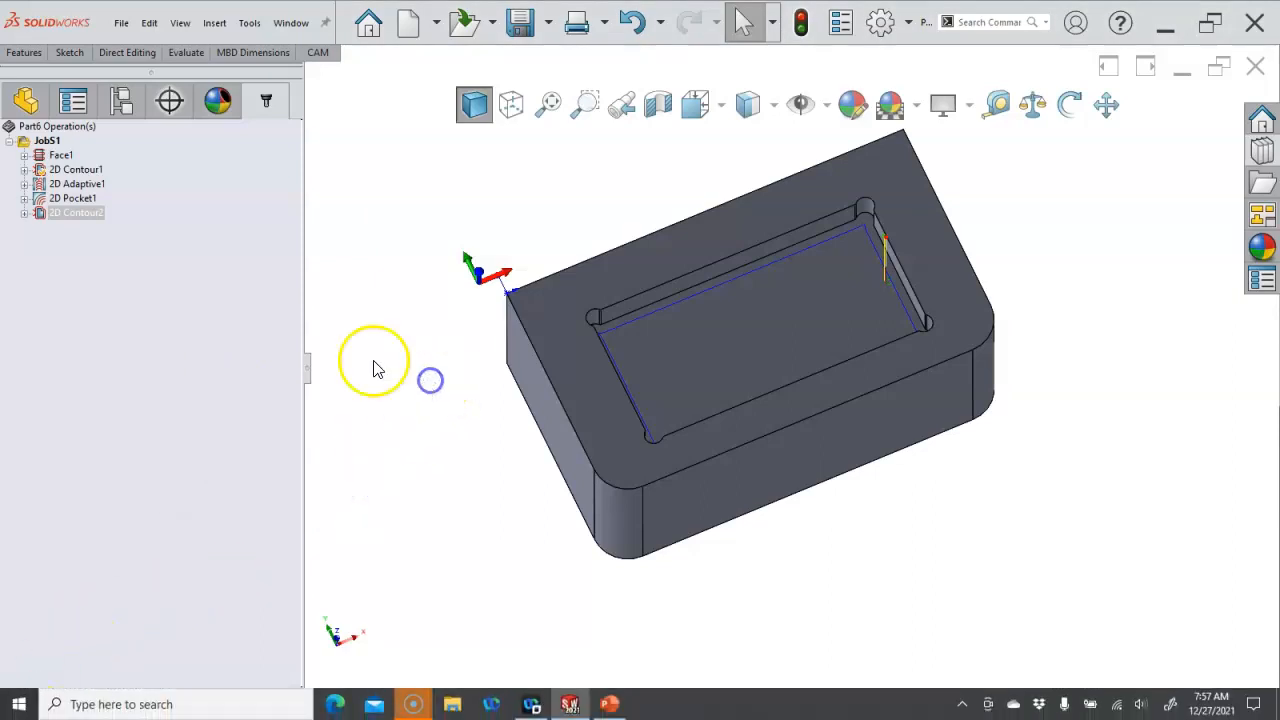
Step: Create a new 2D Chamfer milling operation in the job
{"action": "right_click", "coordinate": [104, 244]}
{"action": "mouse_move", "coordinate": [165, 255]}
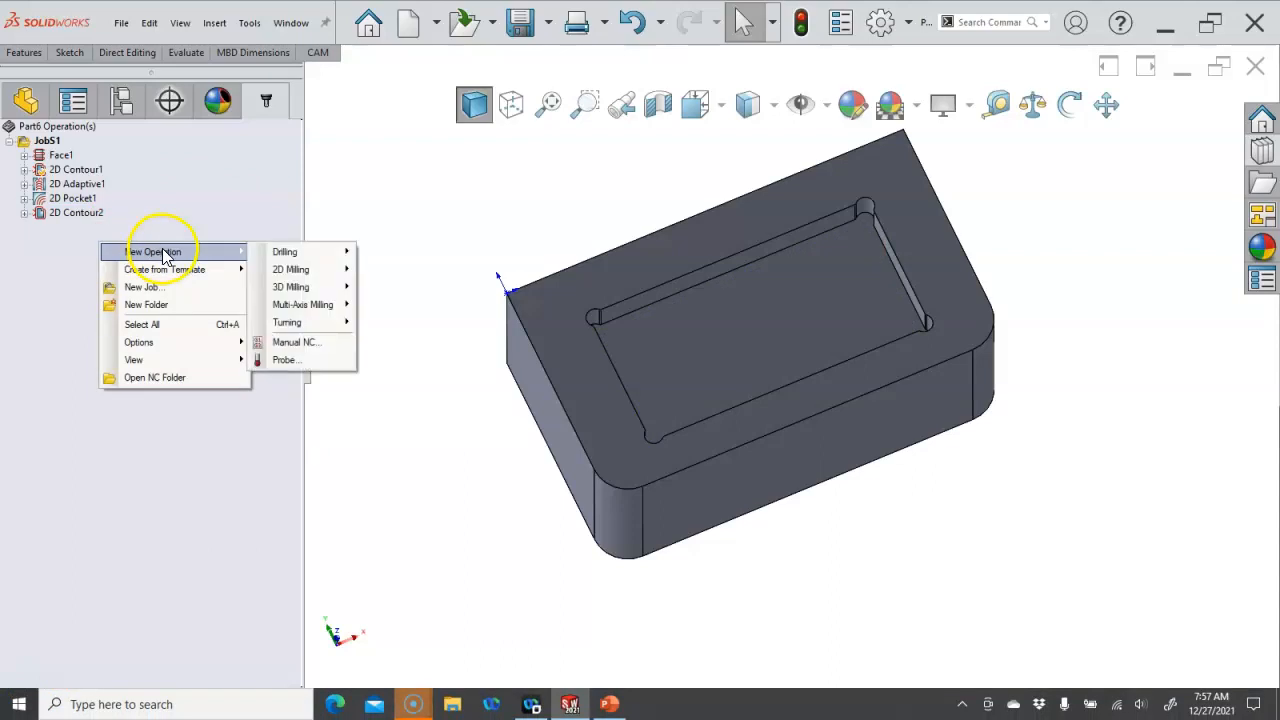
{"action": "mouse_move", "coordinate": [320, 272]}
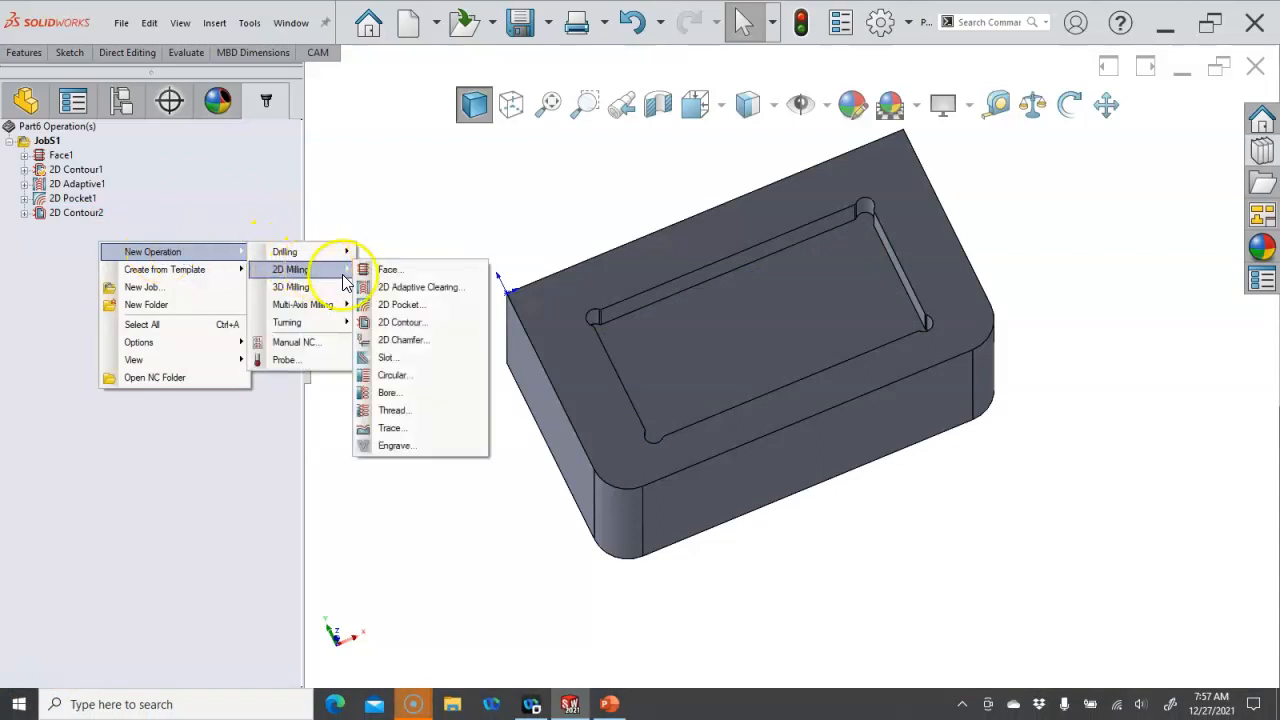
{"action": "left_click", "coordinate": [400, 340]}
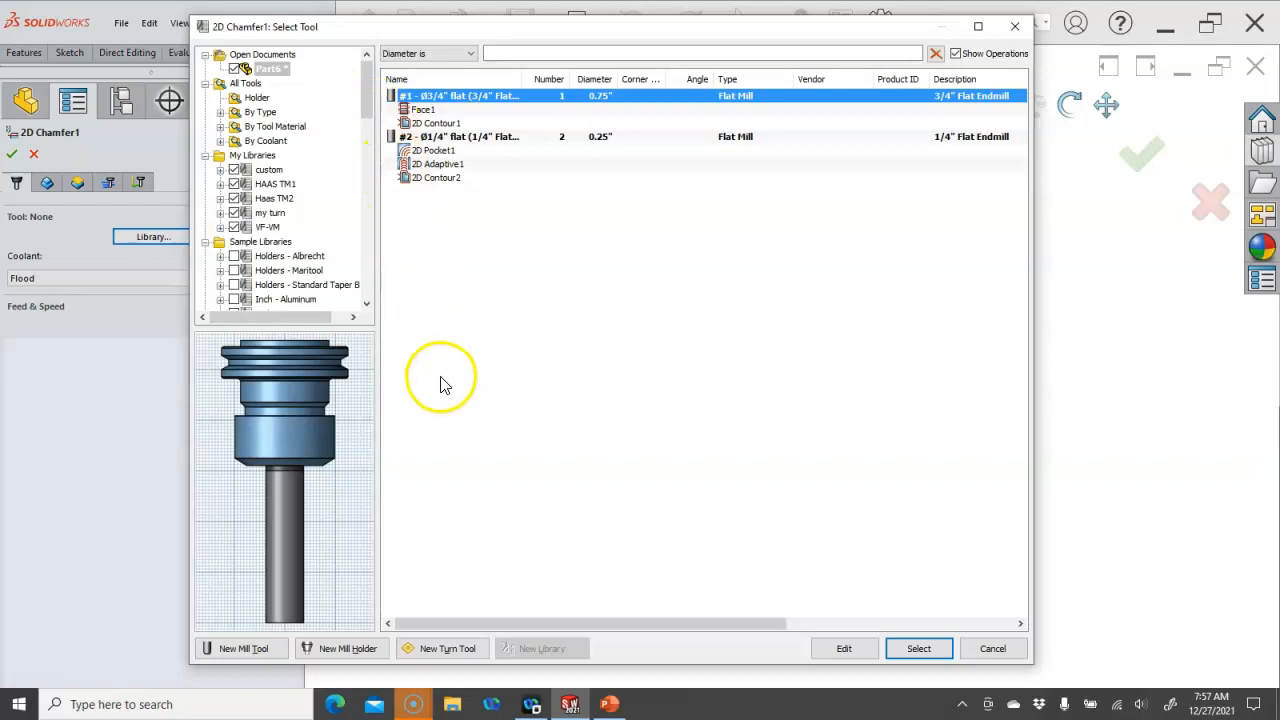
Step: Assign the 1/4" 45° chamfer mill from the tool library to the 2D Chamfer operation
{"action": "left_click", "coordinate": [220, 112]}
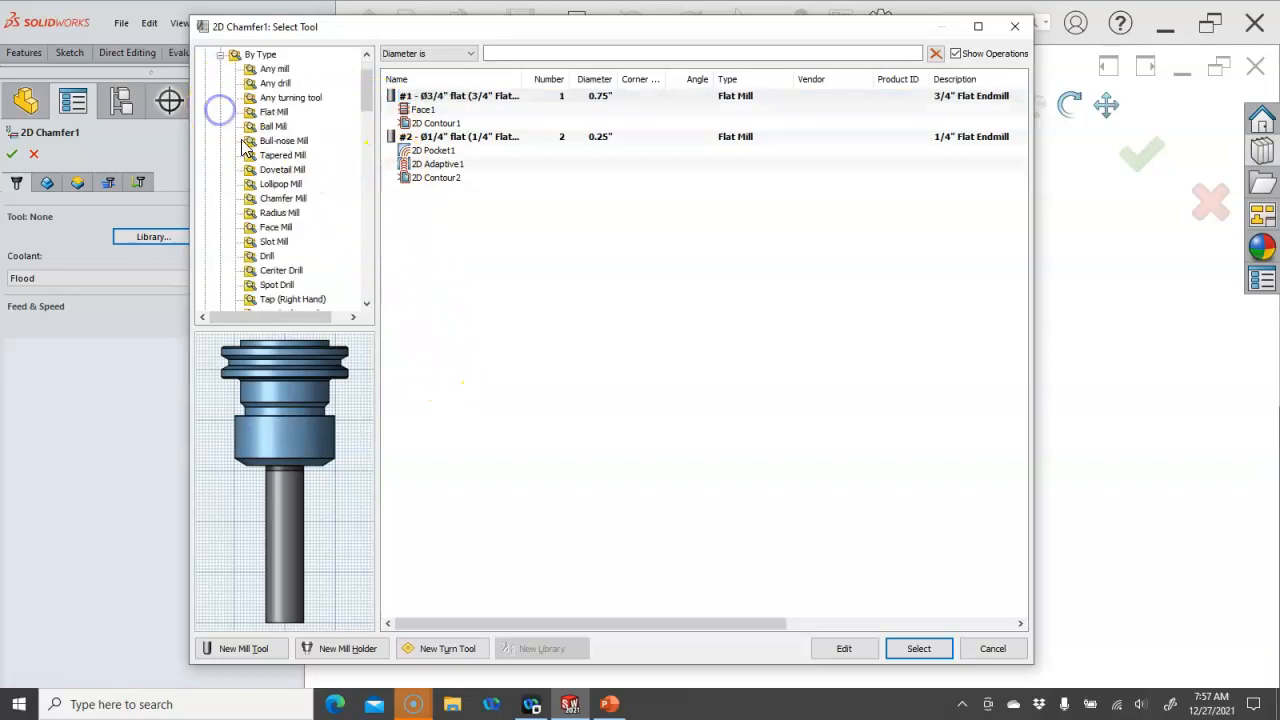
{"action": "scroll", "coordinate": [287, 215], "scroll_direction": "down", "scroll_amount": 3}
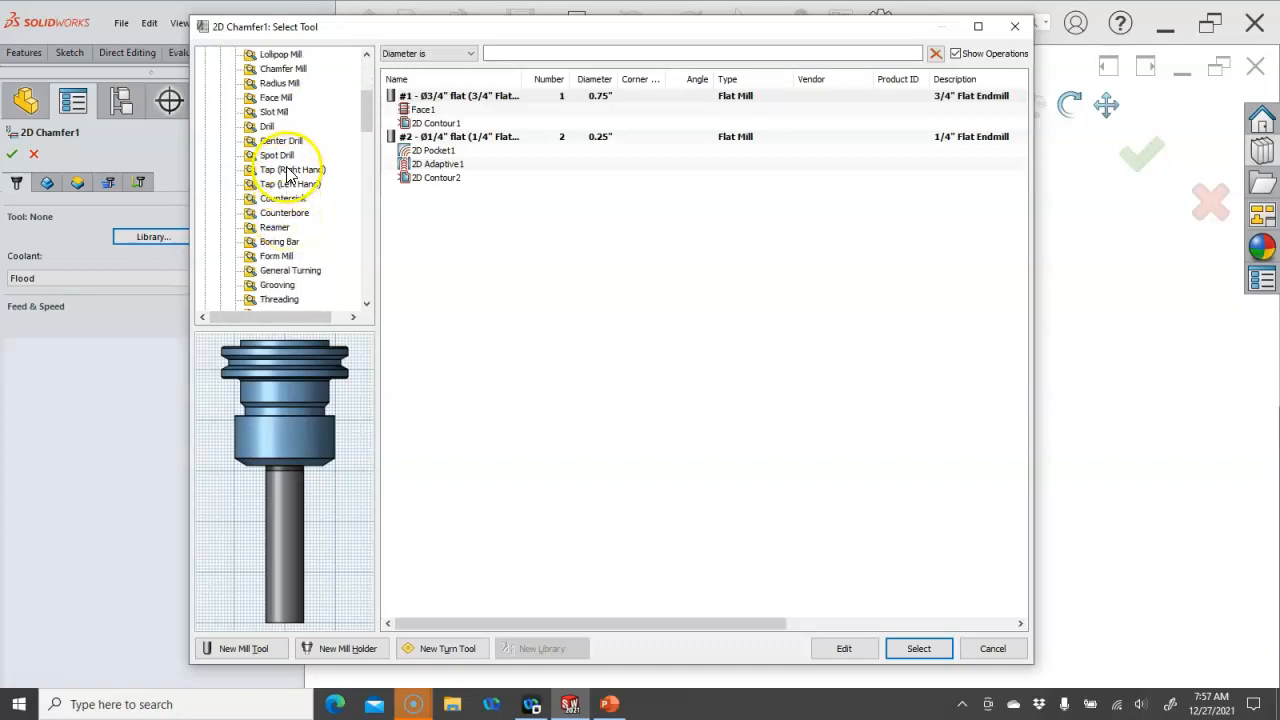
{"action": "scroll", "coordinate": [287, 172], "scroll_direction": "down", "scroll_amount": 1}
{"action": "scroll", "coordinate": [287, 172], "scroll_direction": "down", "scroll_amount": 2}
{"action": "scroll", "coordinate": [287, 172], "scroll_direction": "up", "scroll_amount": 3}
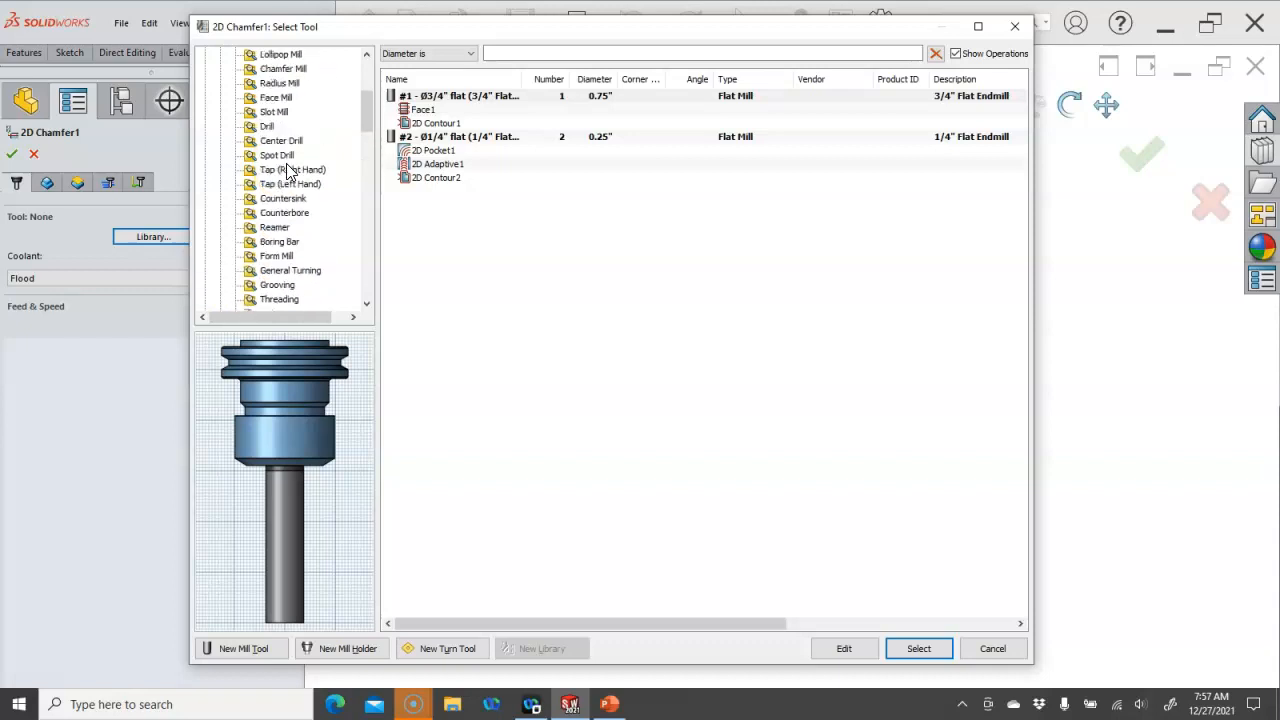
{"action": "left_click", "coordinate": [283, 68]}
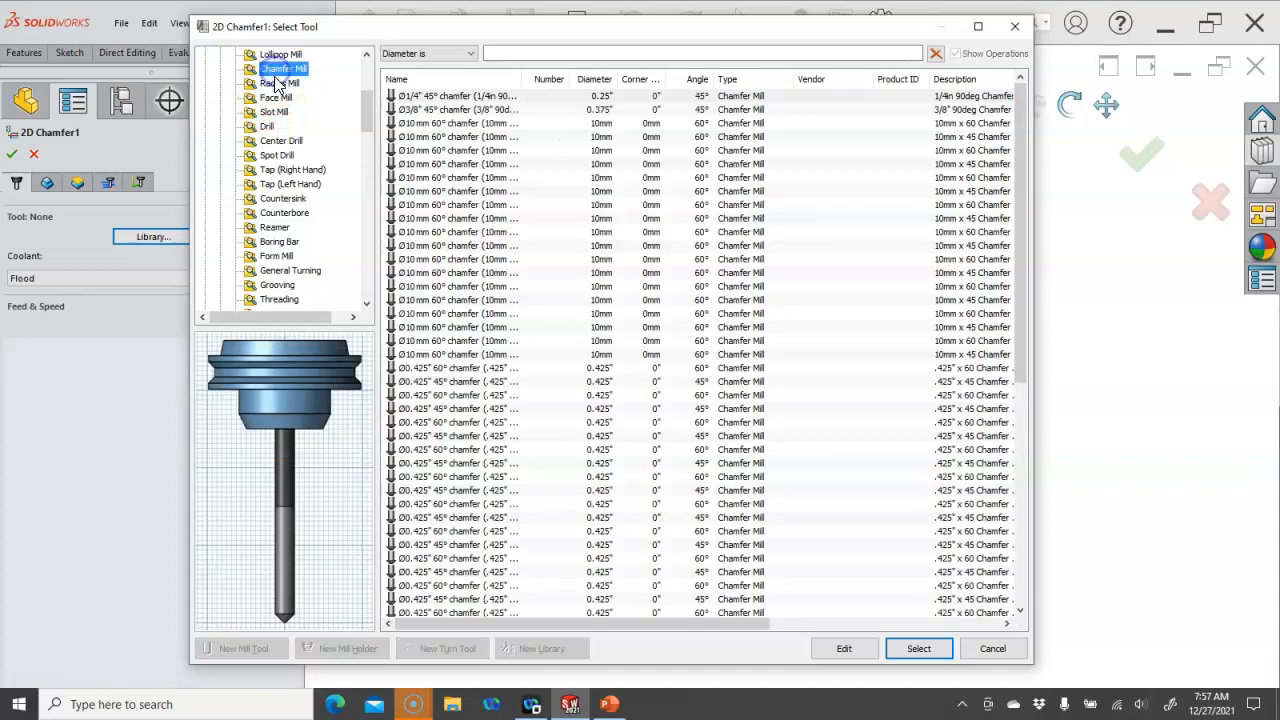
{"action": "left_click", "coordinate": [440, 96]}
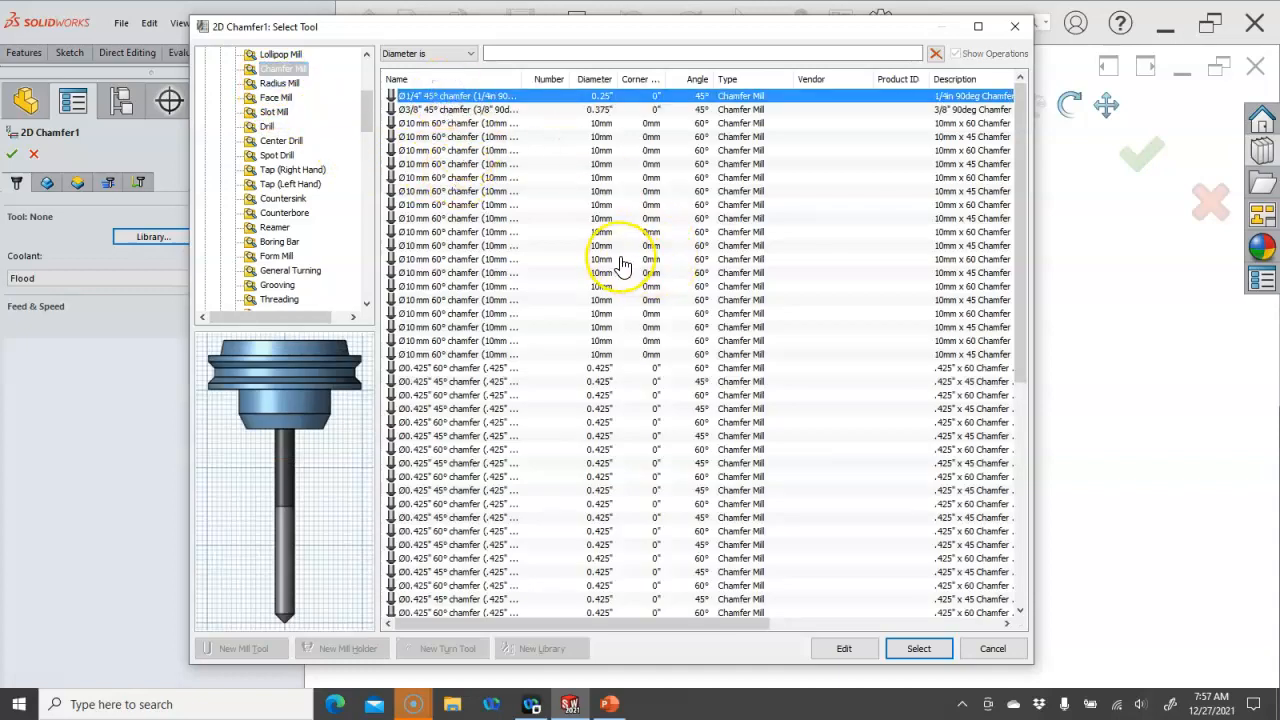
{"action": "scroll", "coordinate": [620, 263], "scroll_direction": "down", "scroll_amount": 5}
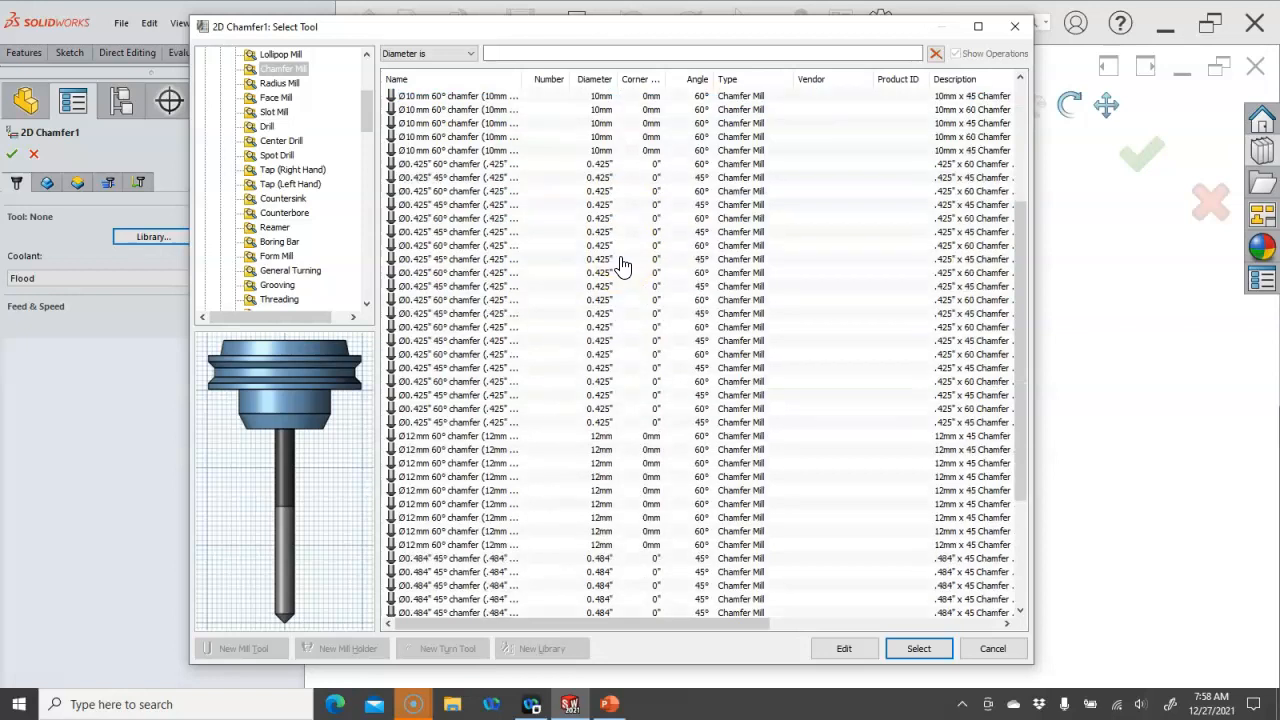
{"action": "left_click", "coordinate": [920, 647]}
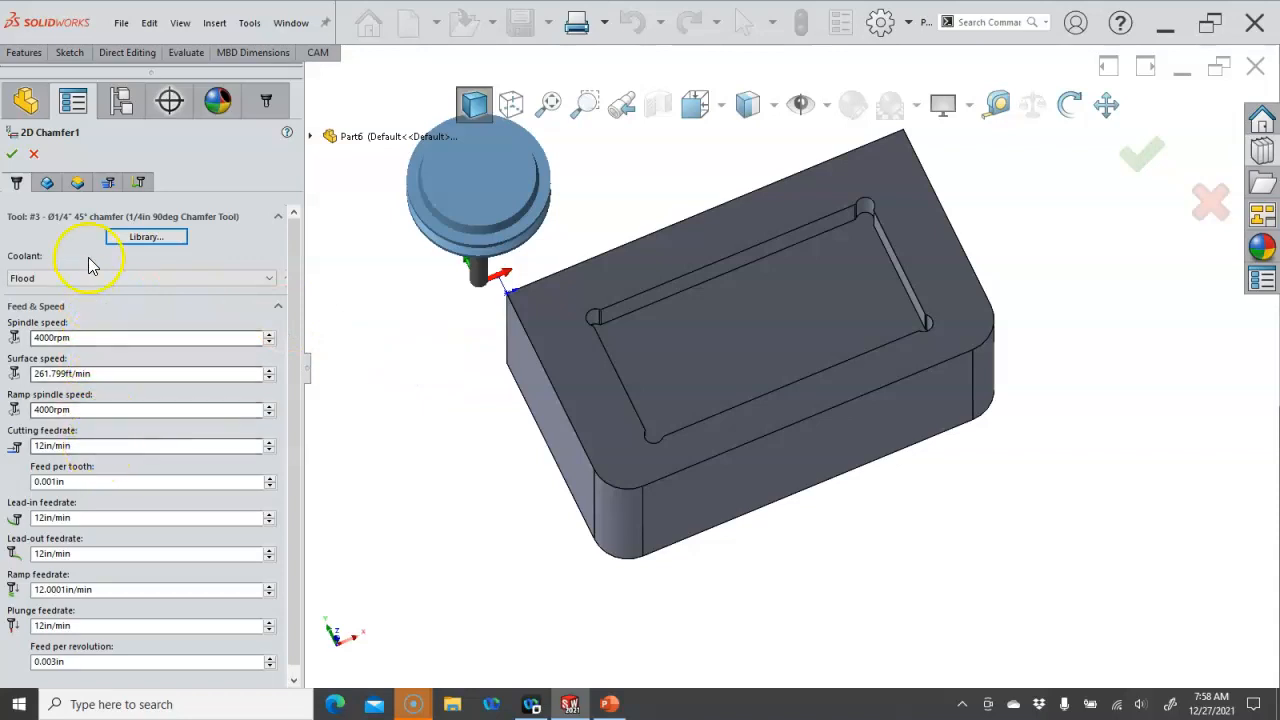
Step: Select the block's outer top edge loop and the pocket's top edge loop as chamfer geometry, reversing the pocket loop's direction
{"action": "left_click", "coordinate": [49, 183]}
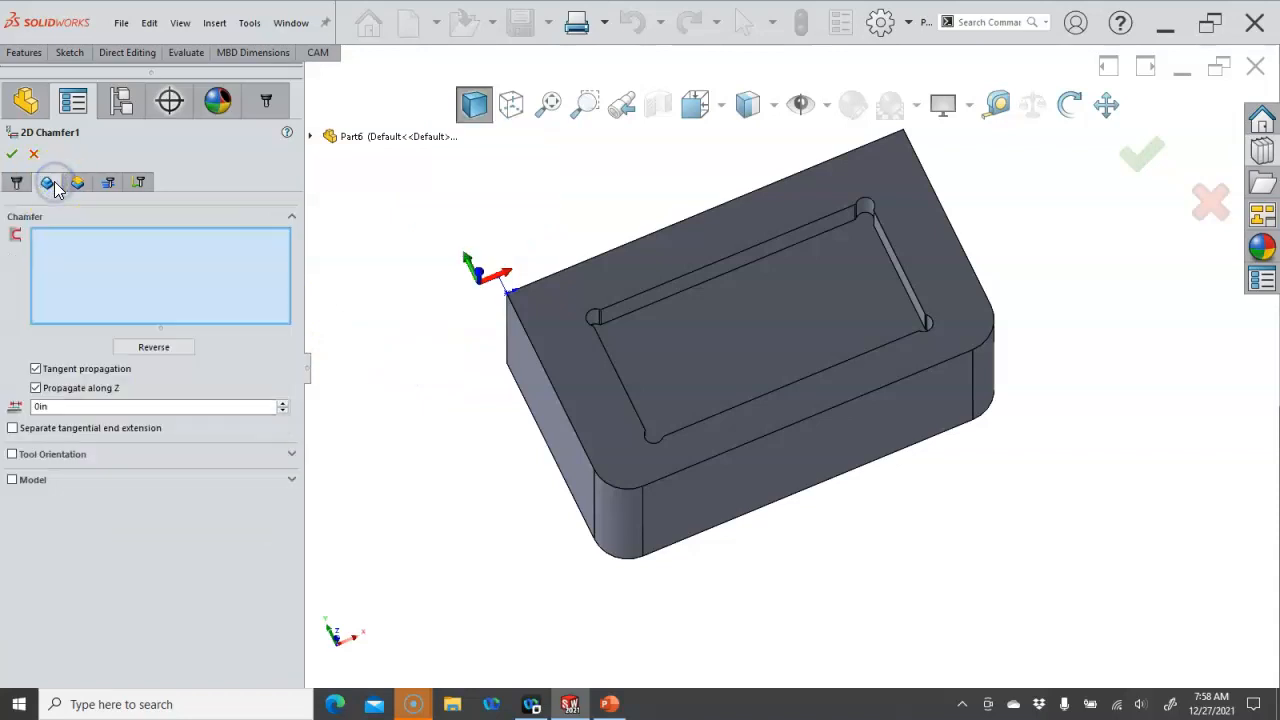
{"action": "left_click", "coordinate": [583, 262]}
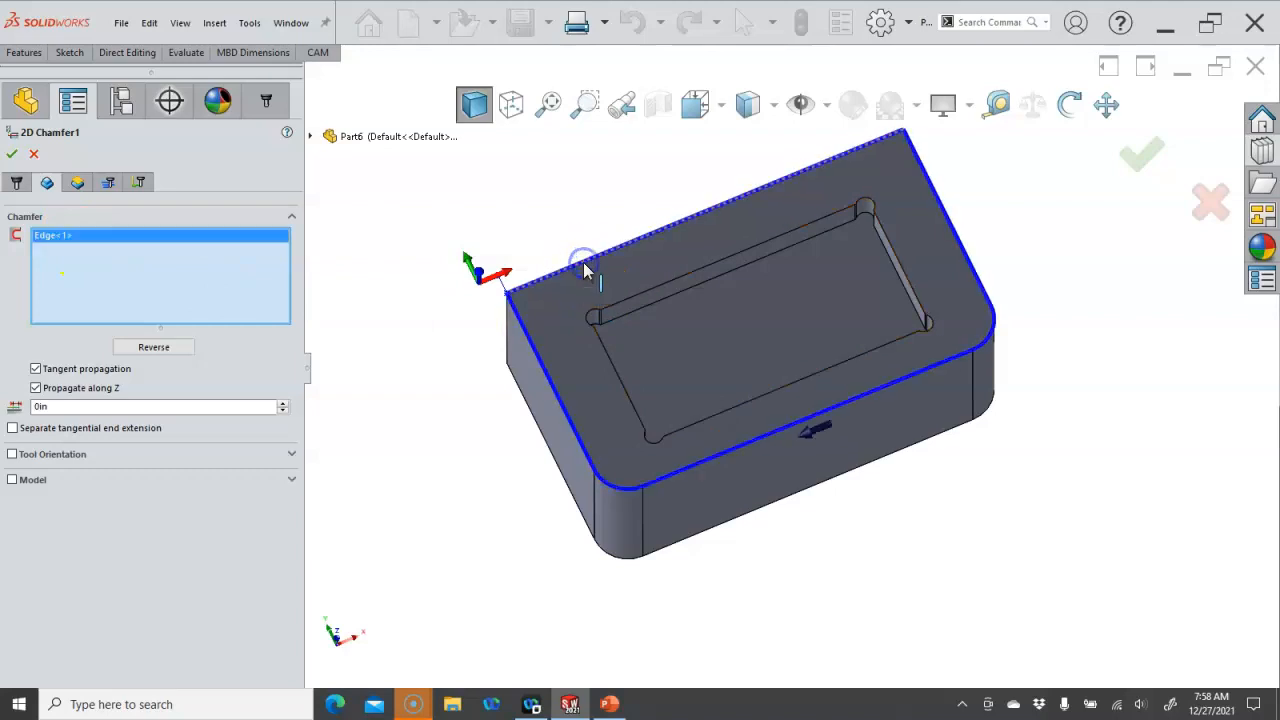
{"action": "left_click", "coordinate": [672, 278]}
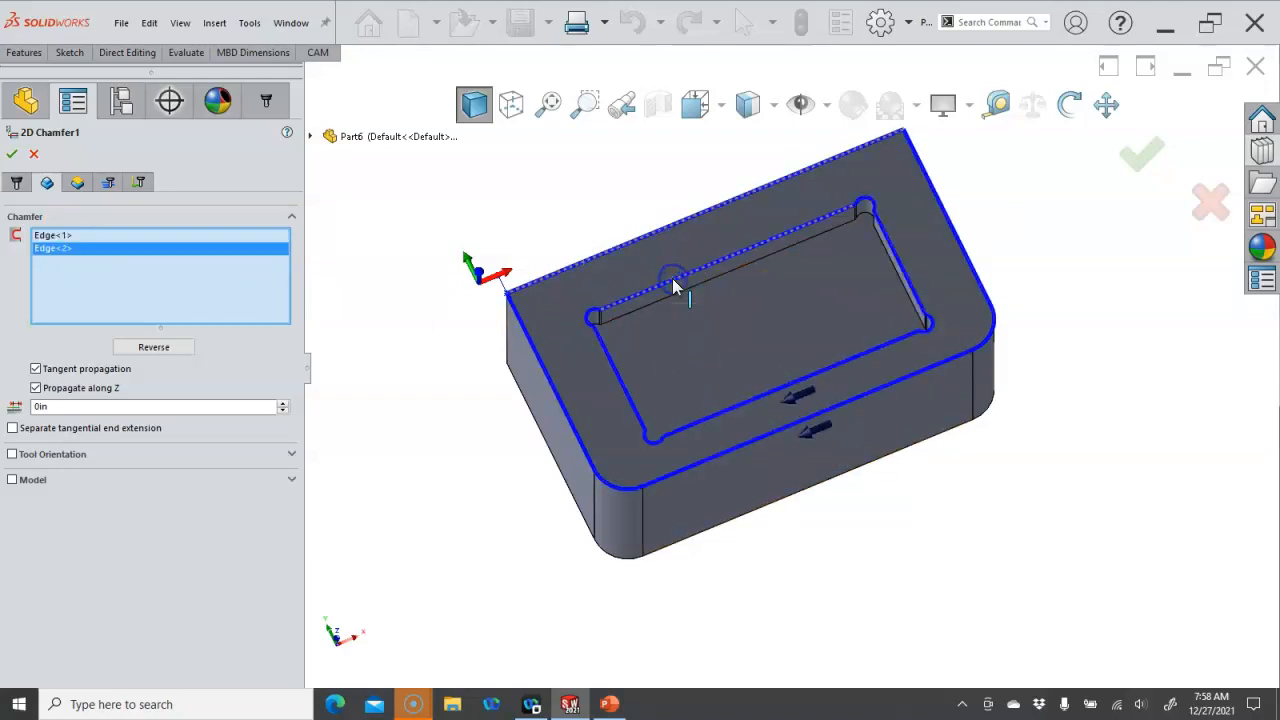
{"action": "left_click", "coordinate": [158, 347]}
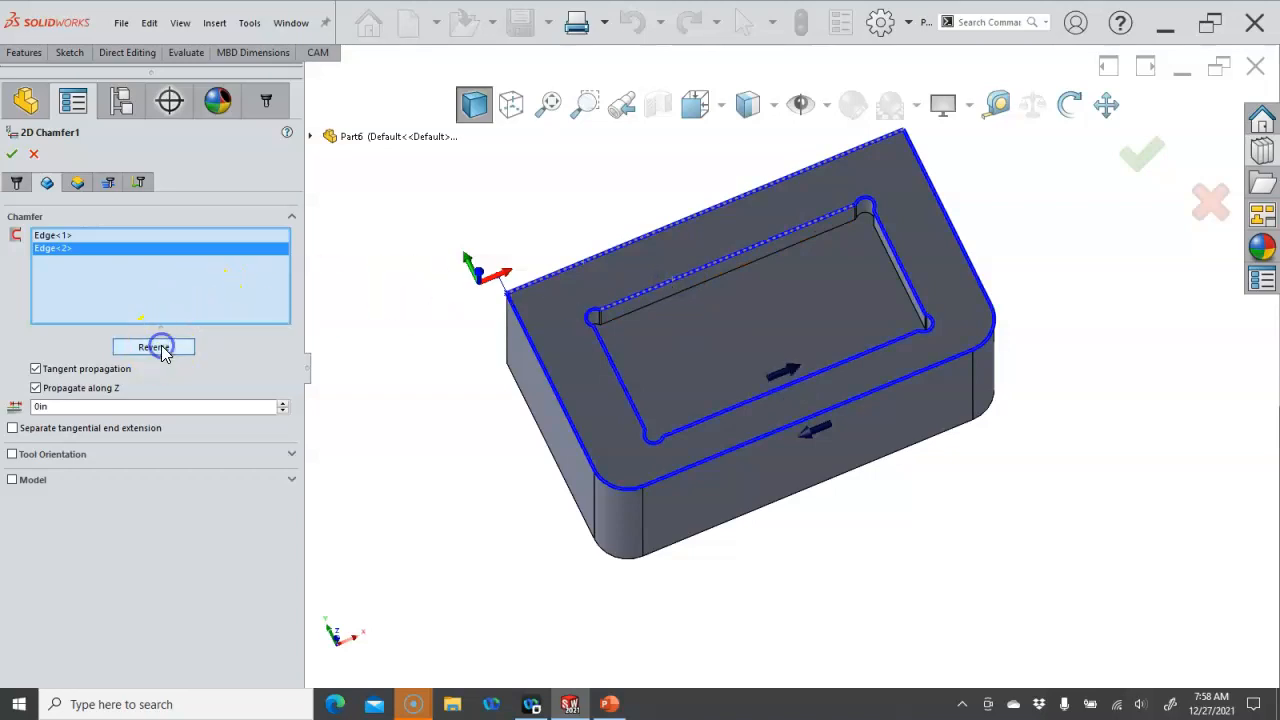
Step: Set the chamfer width to 0.01 in in the passes of the 2D Chamfer operation
{"action": "left_click", "coordinate": [77, 182]}
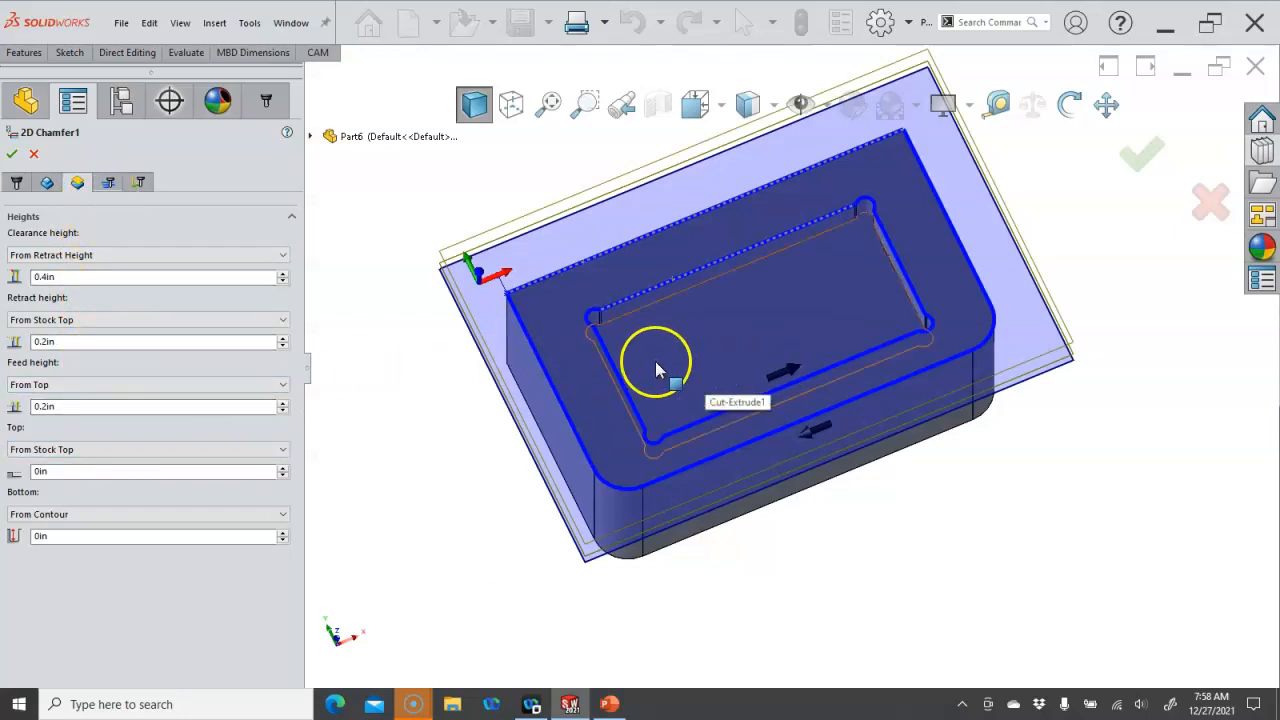
{"action": "left_click", "coordinate": [108, 183]}
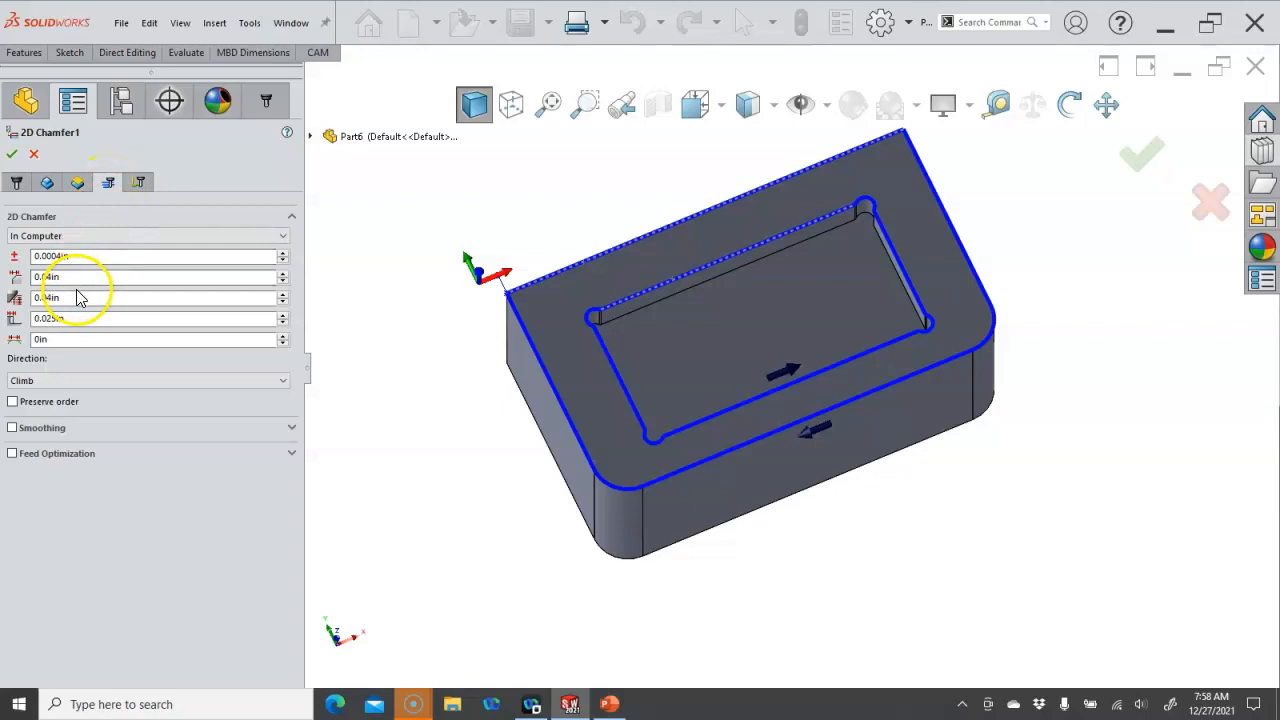
{"action": "mouse_move", "coordinate": [77, 295]}
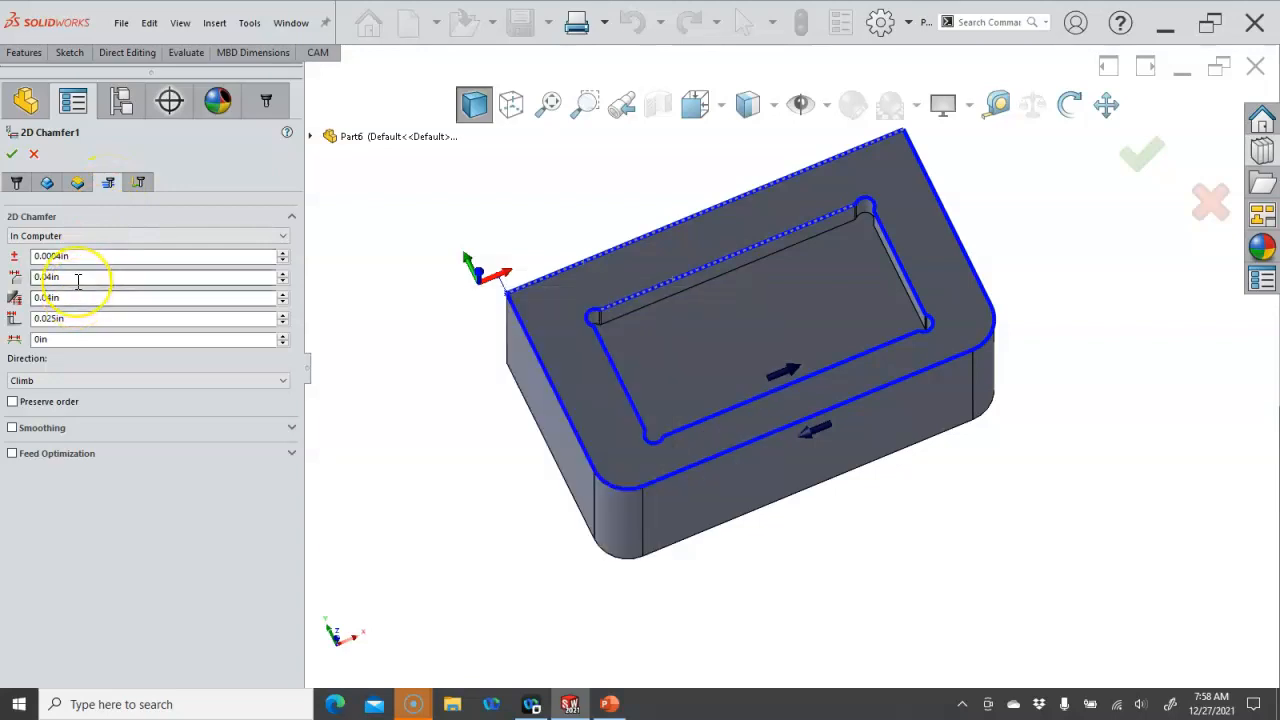
{"action": "left_click", "coordinate": [77, 281]}
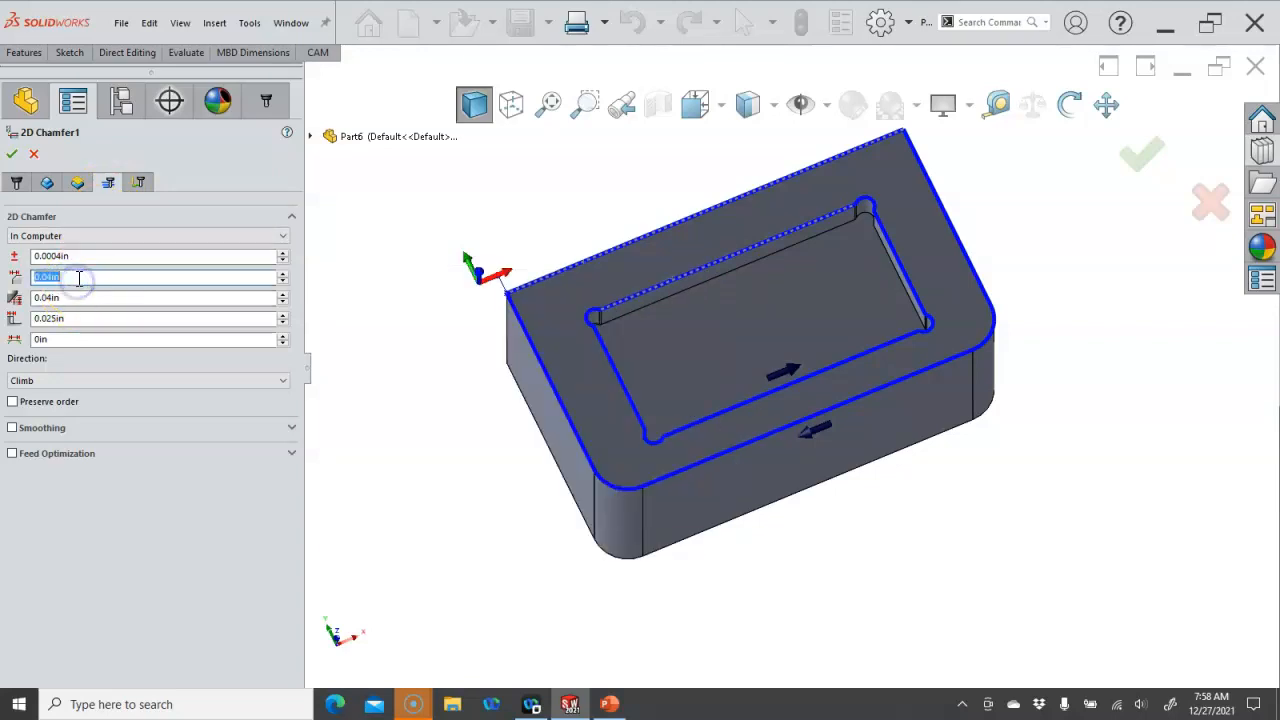
{"action": "key", "text": "BackSpace"}
{"action": "type", "text": "0.01"}
{"action": "key", "text": "Tab"}
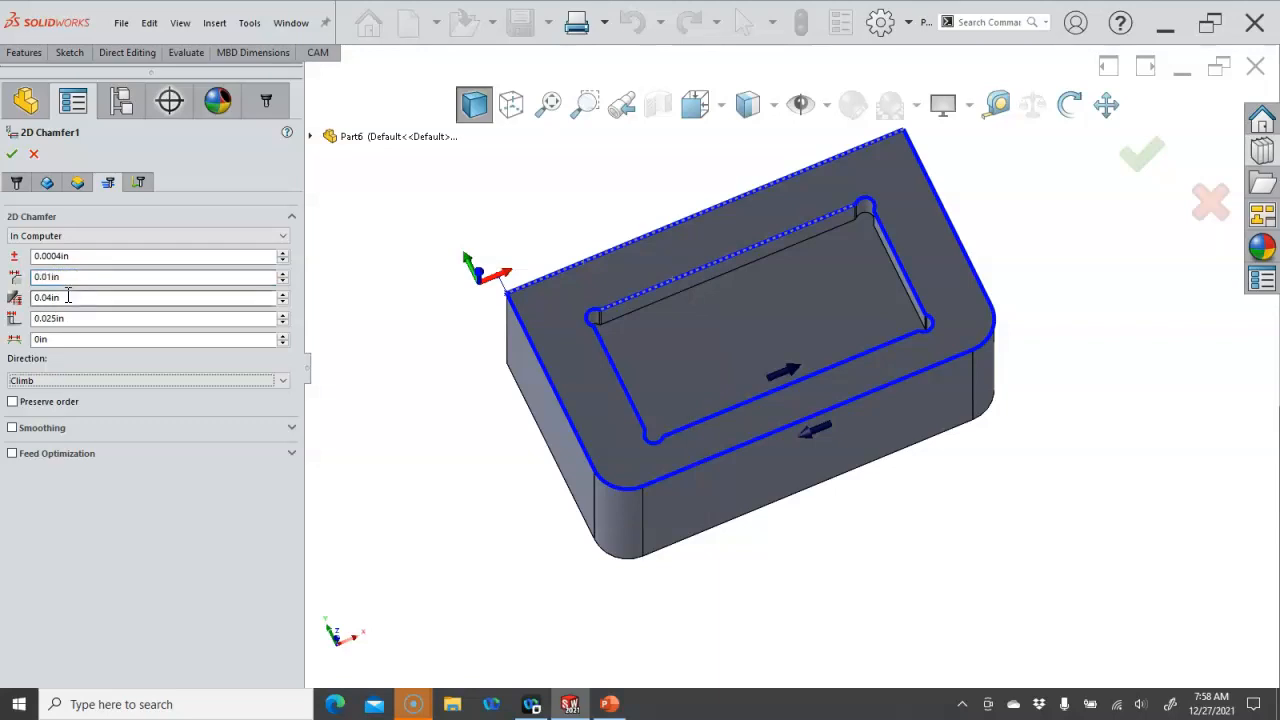
{"action": "mouse_move", "coordinate": [68, 296]}
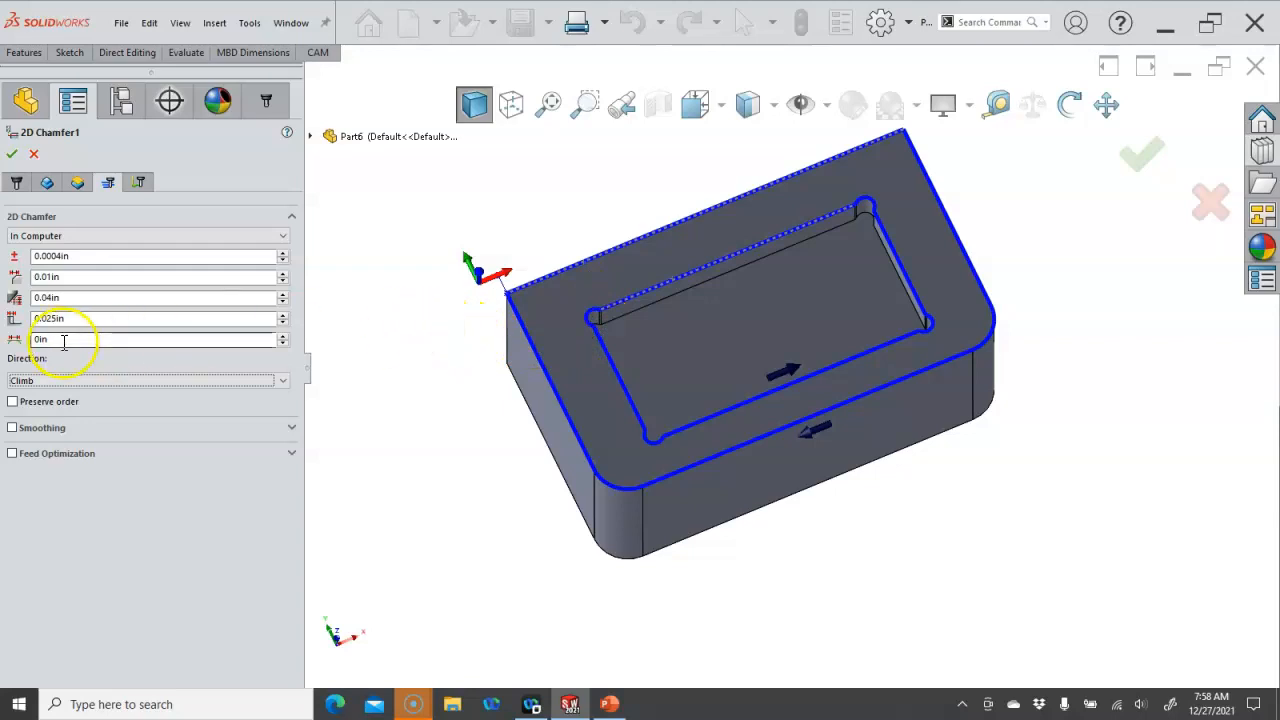
{"action": "mouse_move", "coordinate": [72, 322]}
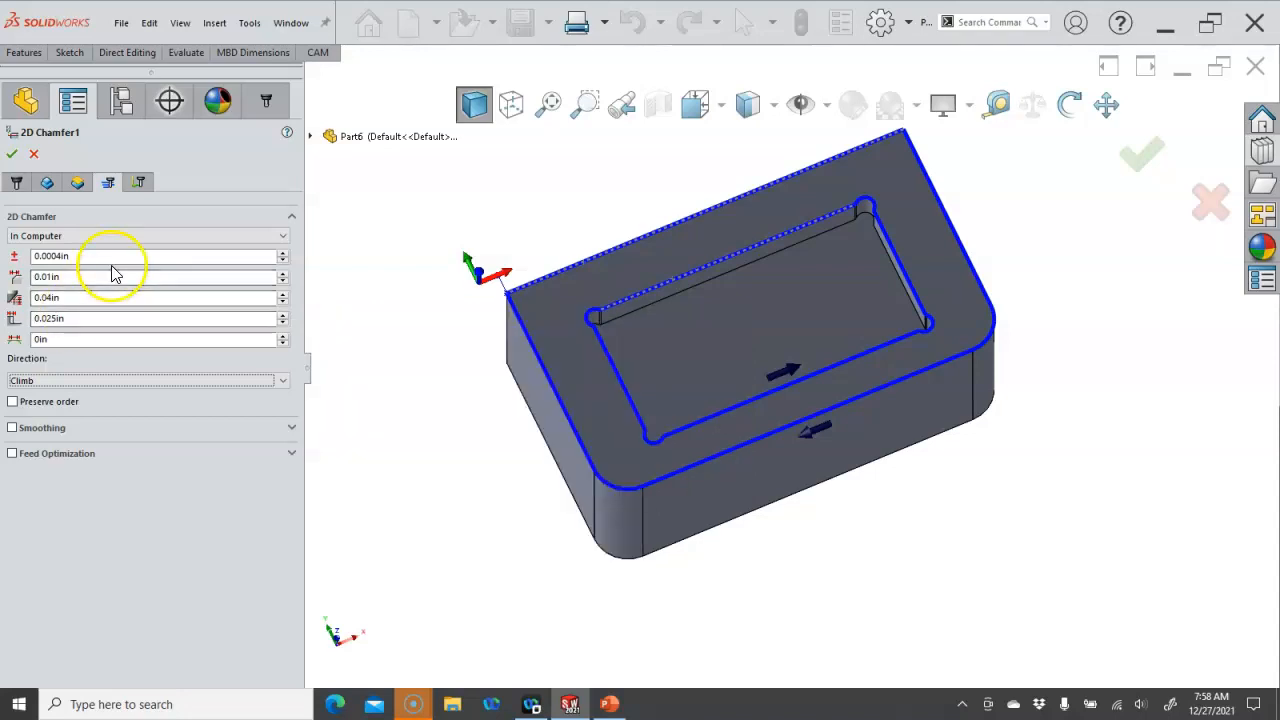
{"action": "mouse_move", "coordinate": [112, 255]}
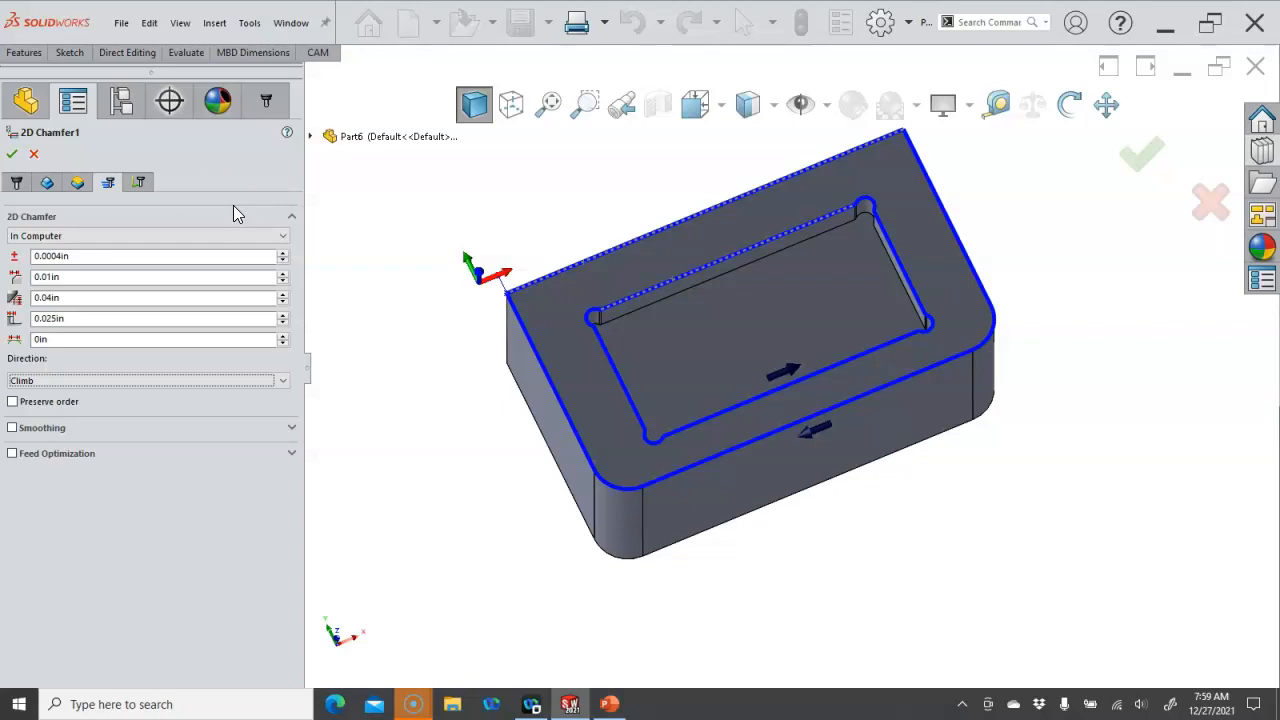
Step: Set the chamfer's horizontal lead-in radius to 0.025 in and accept the operation to generate its toolpath
{"action": "left_click", "coordinate": [140, 183]}
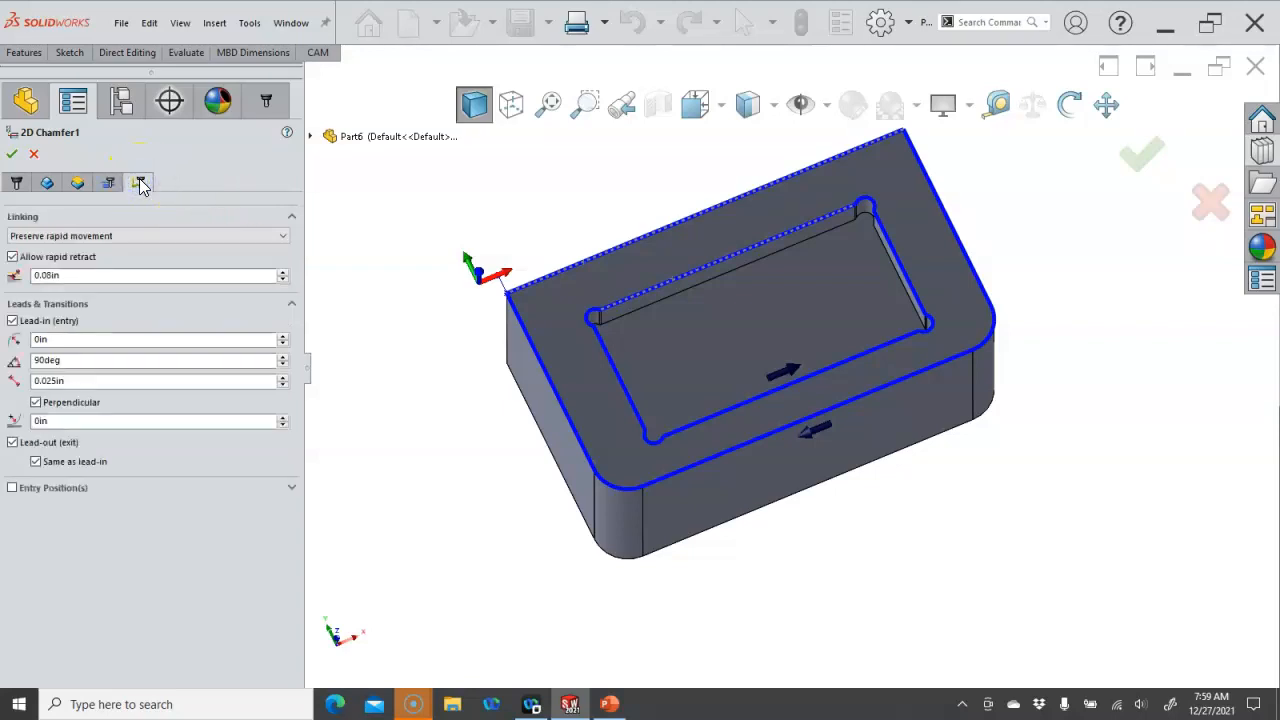
{"action": "double_click", "coordinate": [100, 336]}
{"action": "type", "text": ".025"}
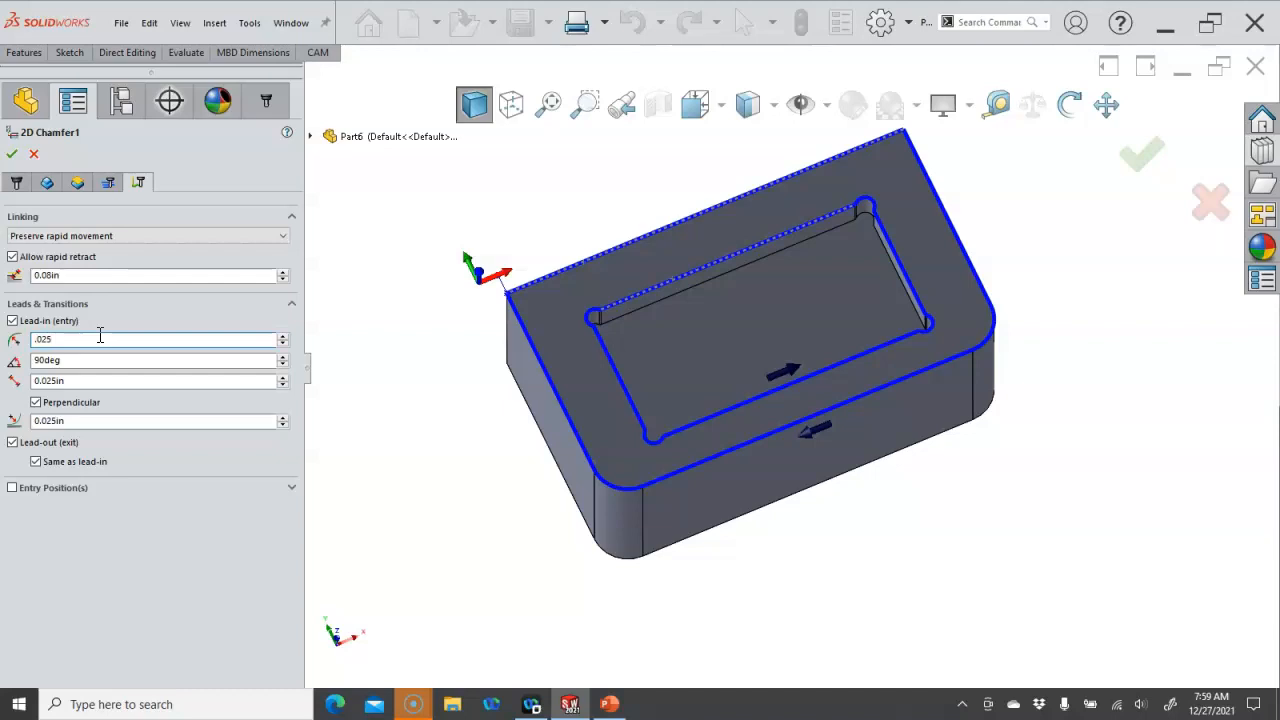
{"action": "left_click", "coordinate": [57, 424]}
{"action": "left_click", "coordinate": [84, 381]}
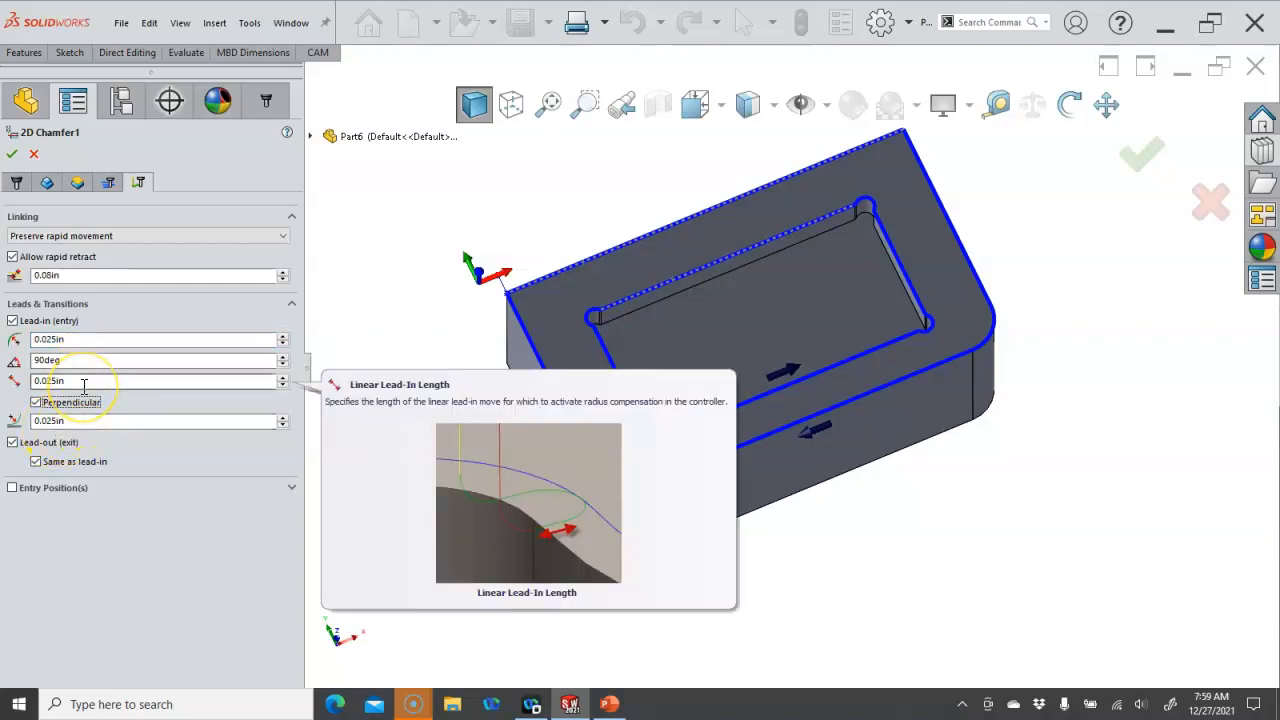
{"action": "left_click", "coordinate": [11, 155]}
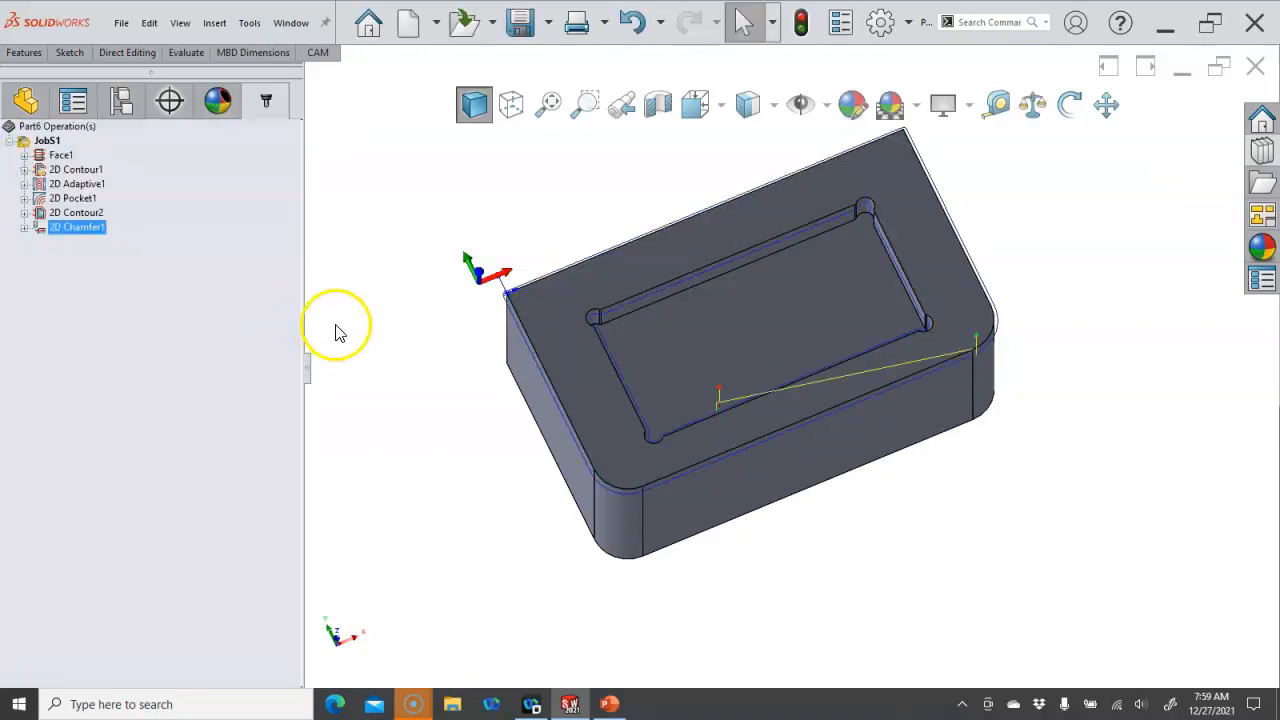
{"action": "middle_click_drag", "start_coordinate": [402, 260], "coordinate": [423, 291]}
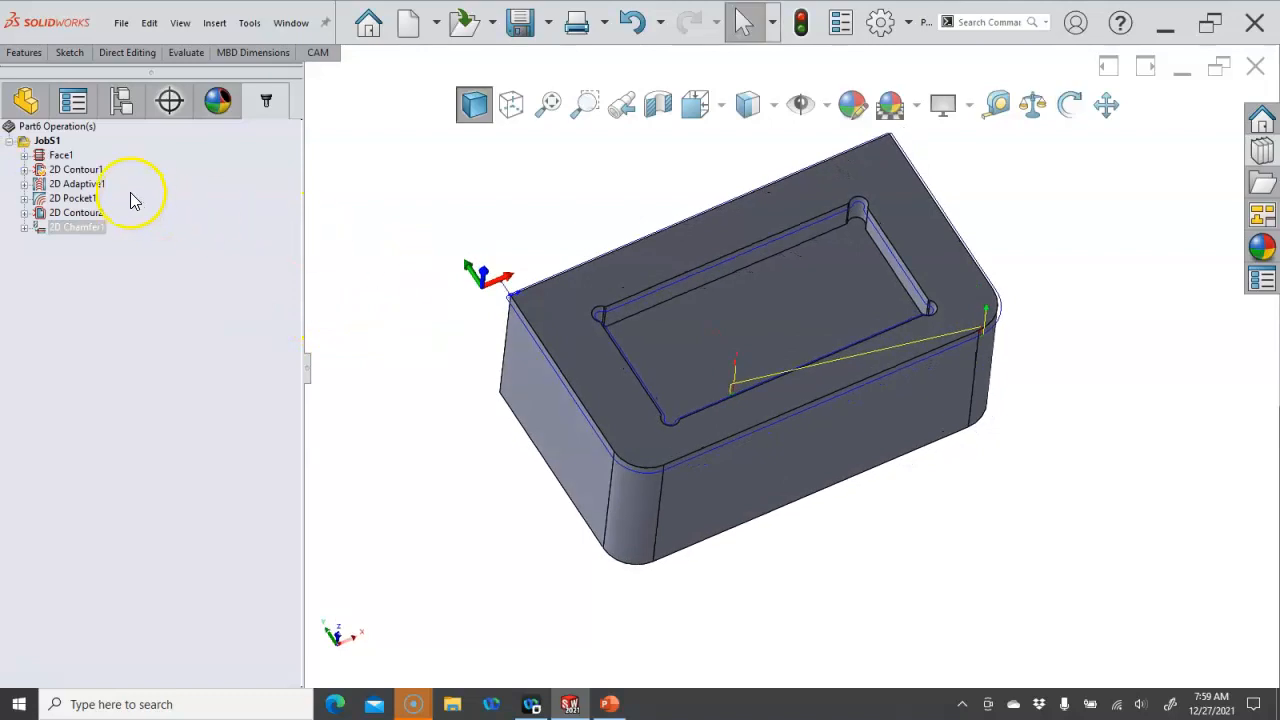
Step: Open a stock simulation of all operations in the job and hide the tool holder
{"action": "right_click", "coordinate": [48, 141]}
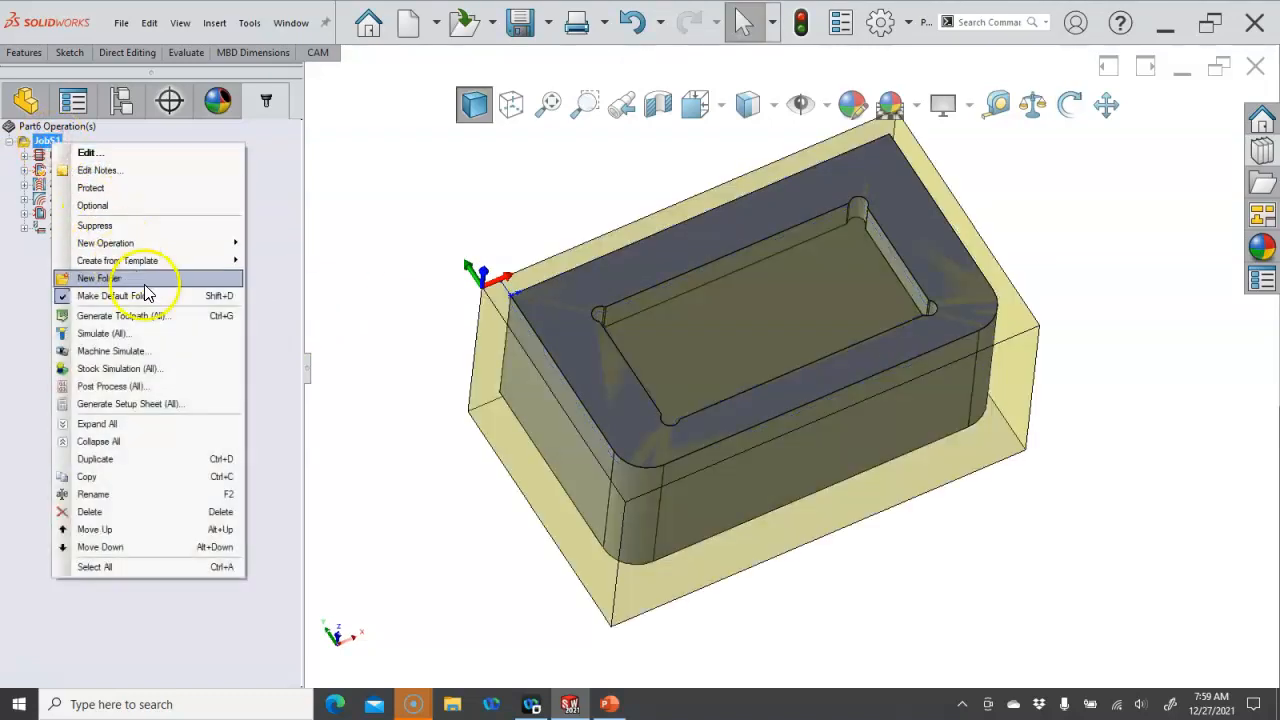
{"action": "left_click", "coordinate": [148, 370]}
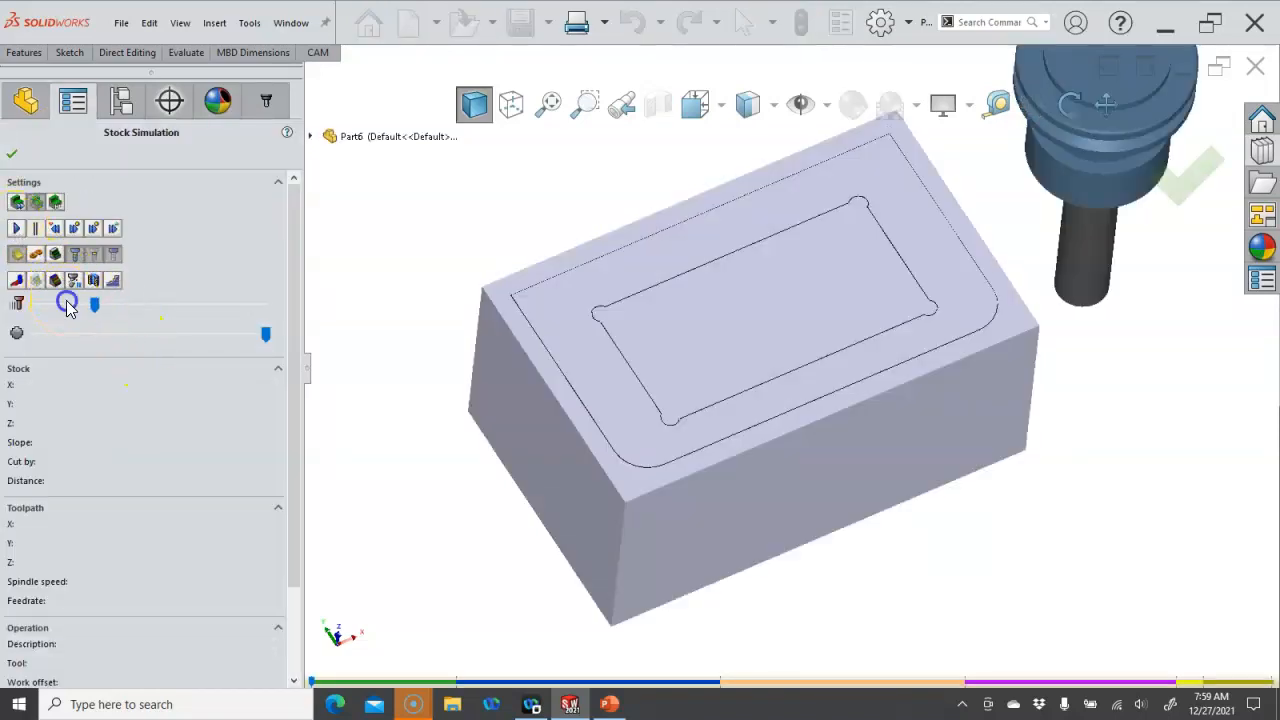
{"action": "left_click", "coordinate": [92, 256]}
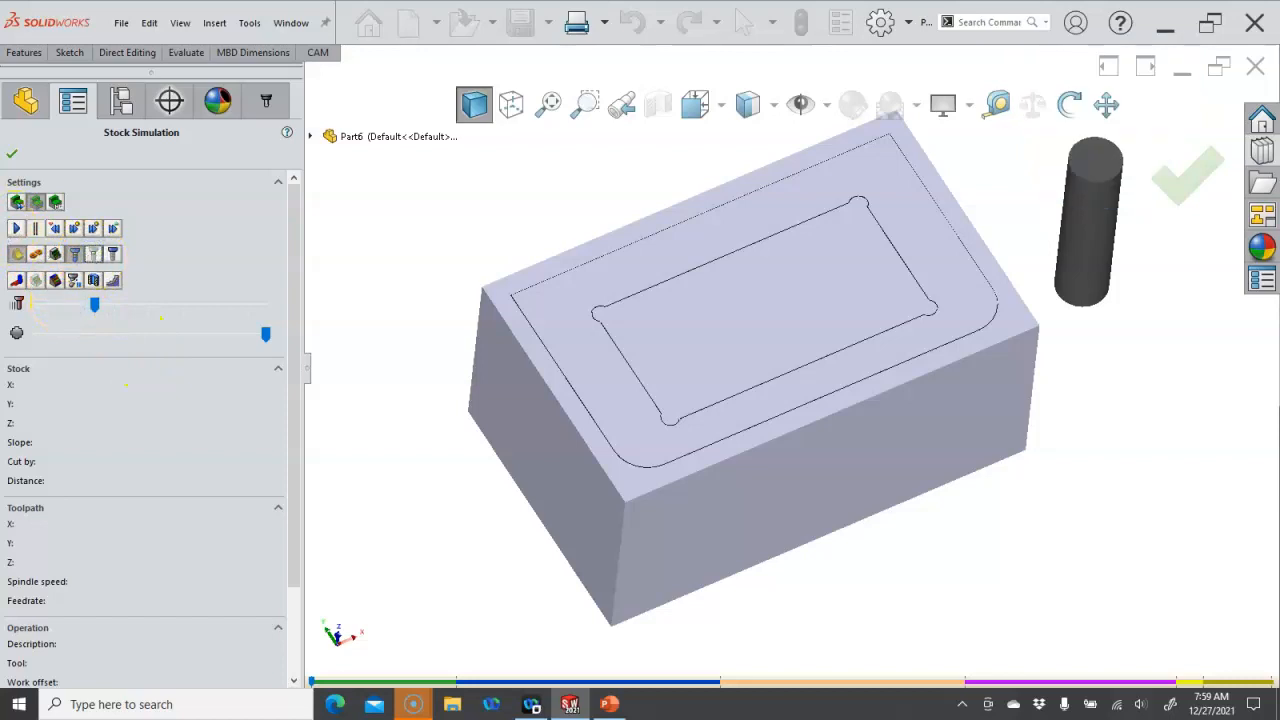
Step: Play the stock simulation through to the final chamfer operation, increasing the playback speed, and close the simulation
{"action": "left_click", "coordinate": [14, 230]}
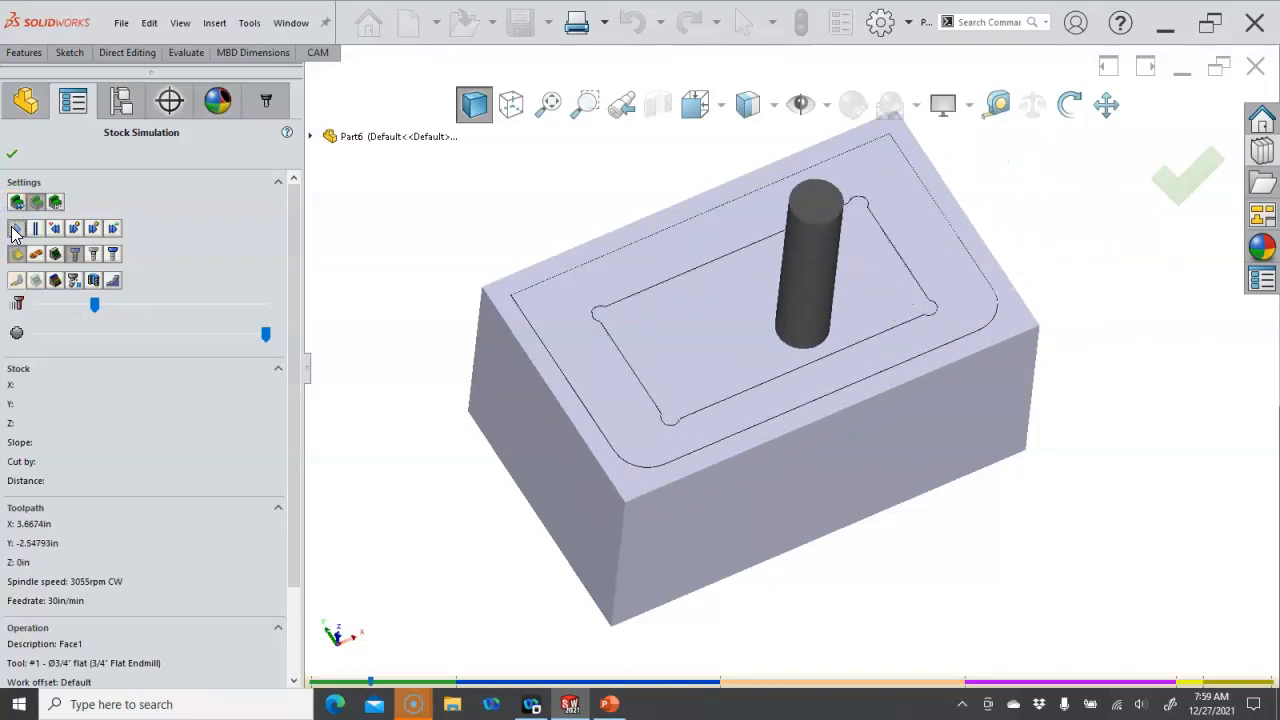
{"action": "left_click_drag", "start_coordinate": [94, 304], "coordinate": [109, 306]}
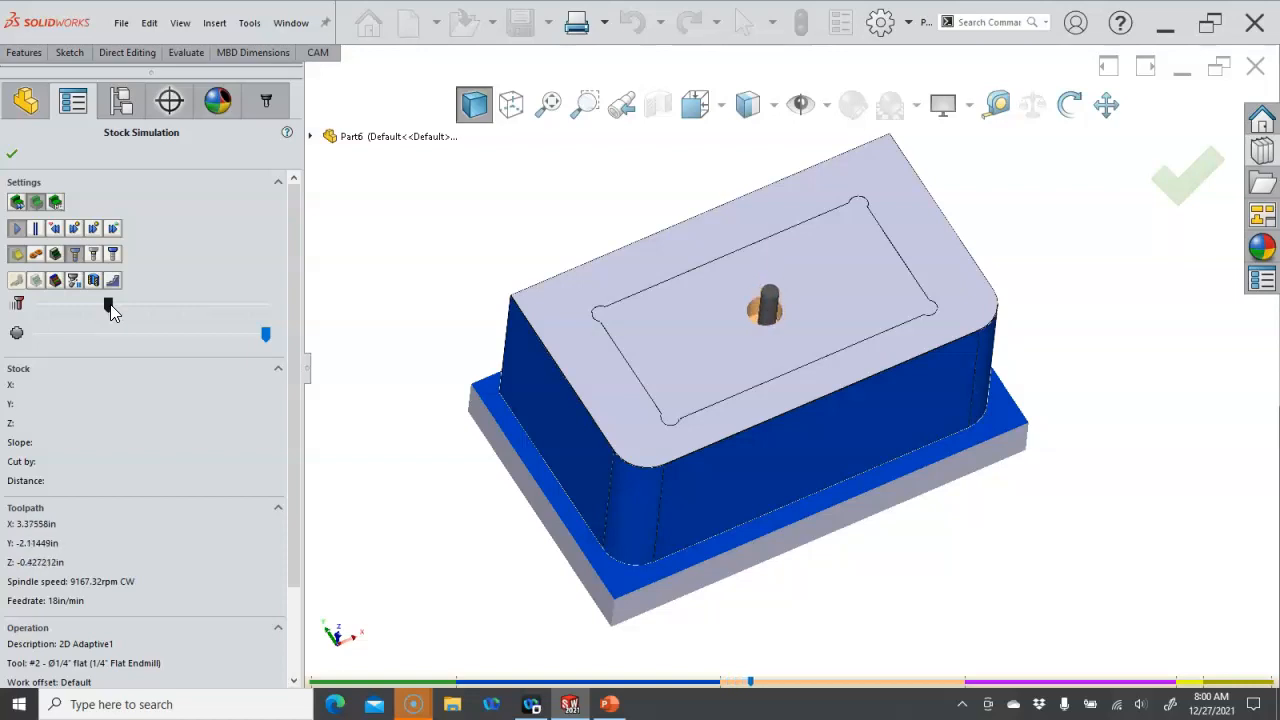
{"action": "left_click_drag", "start_coordinate": [110, 310], "coordinate": [124, 312]}
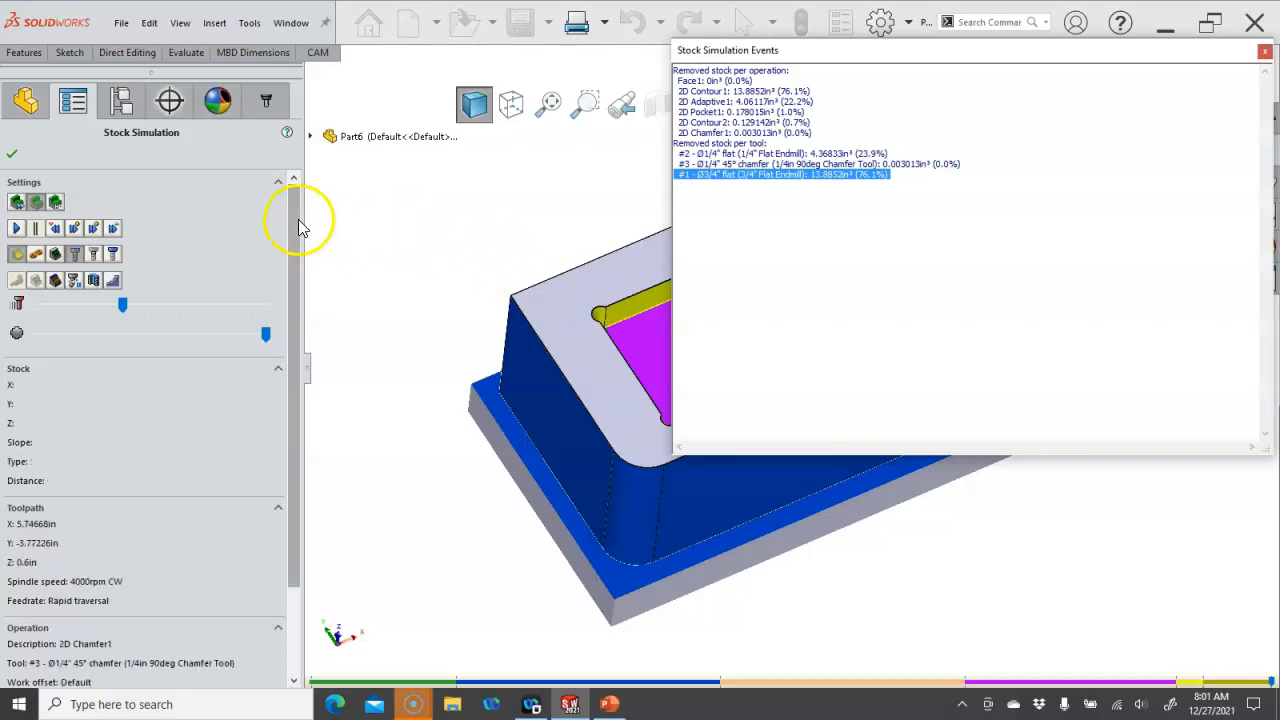
{"action": "left_click", "coordinate": [11, 157]}
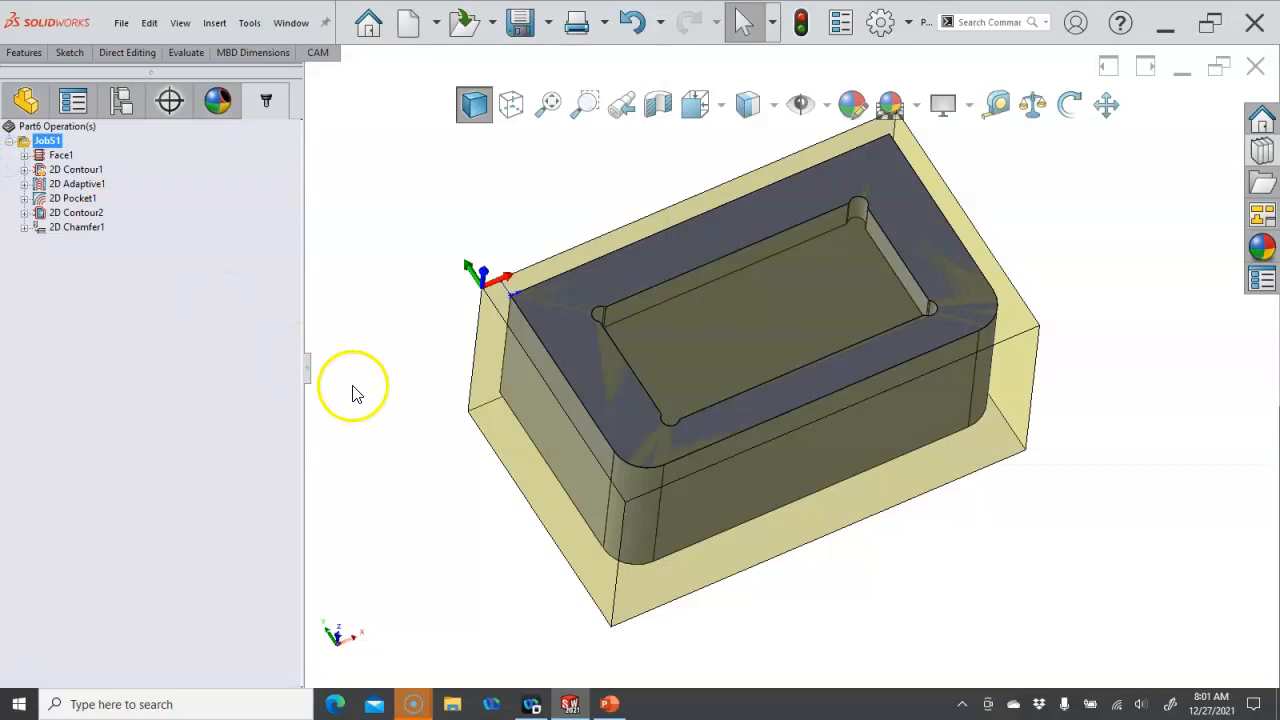